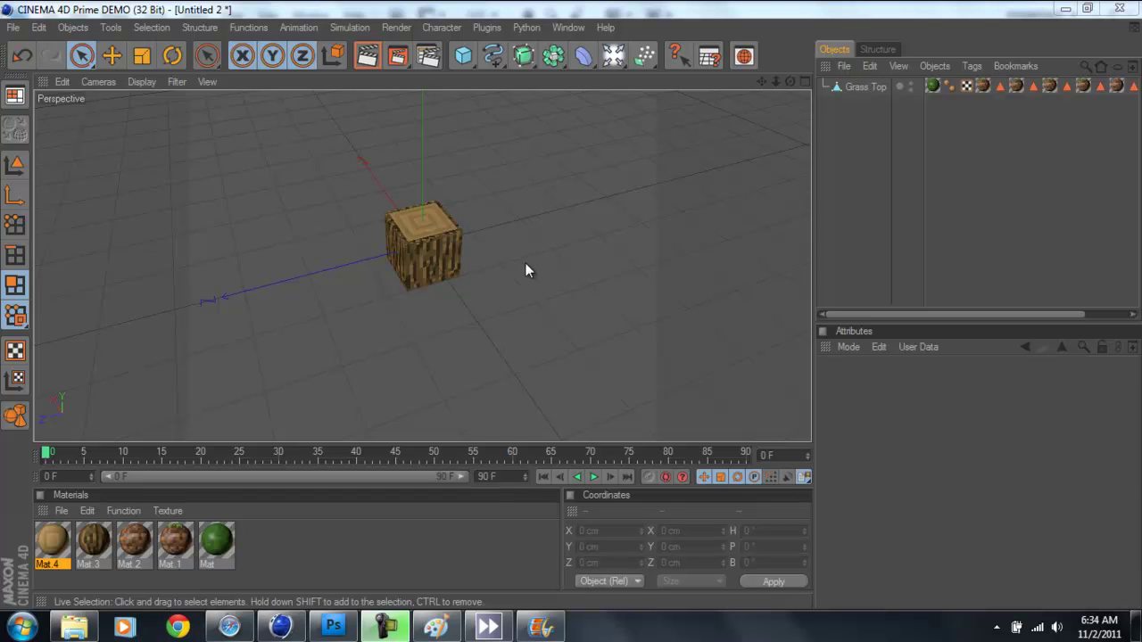
# - Orbit the Perspective view to see the textured log cube from another side
pyautogui.keyDown('alt'); pyautogui.moveTo(531, 259); pyautogui.dragTo(551, 294); pyautogui.keyUp('alt')
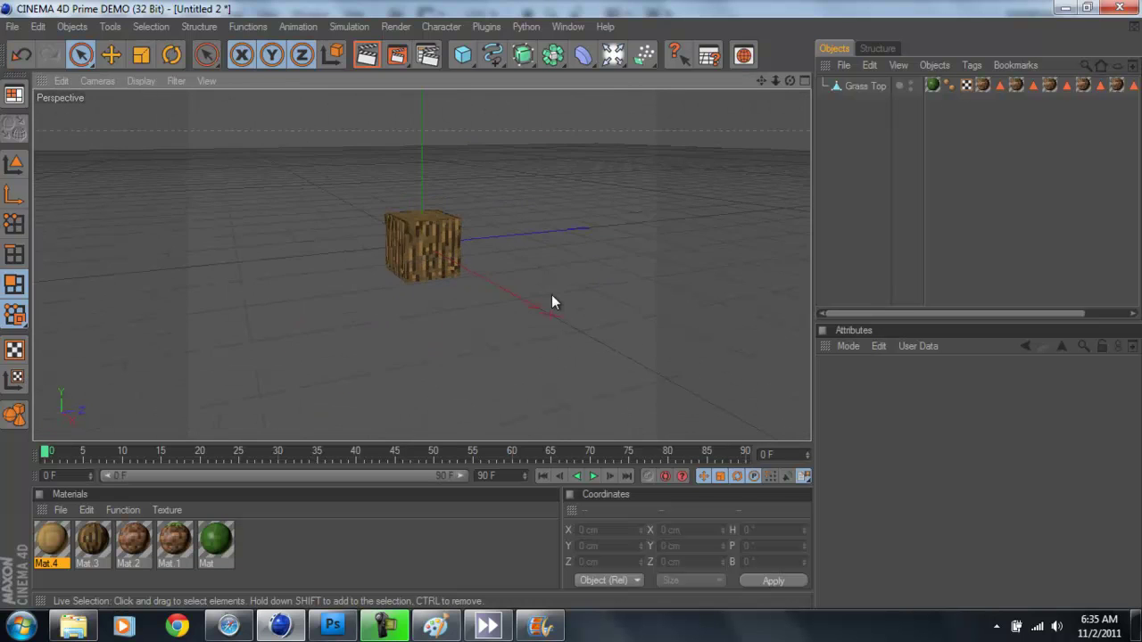
pyautogui.click(744, 57)
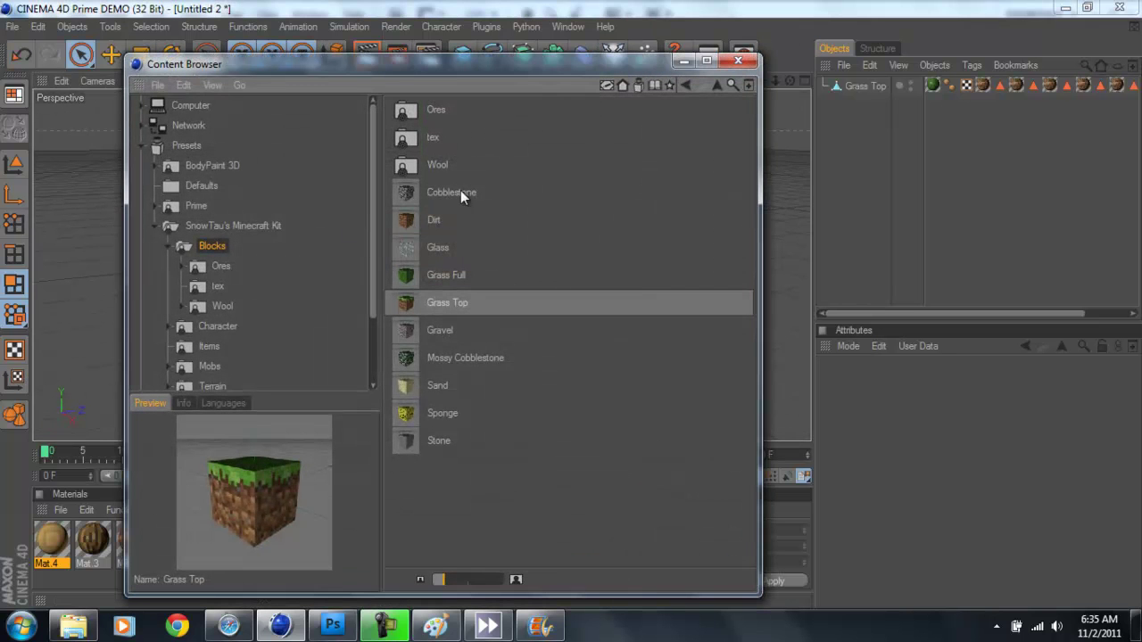
pyautogui.click(456, 193)
pyautogui.click(441, 220)
pyautogui.click(439, 253)
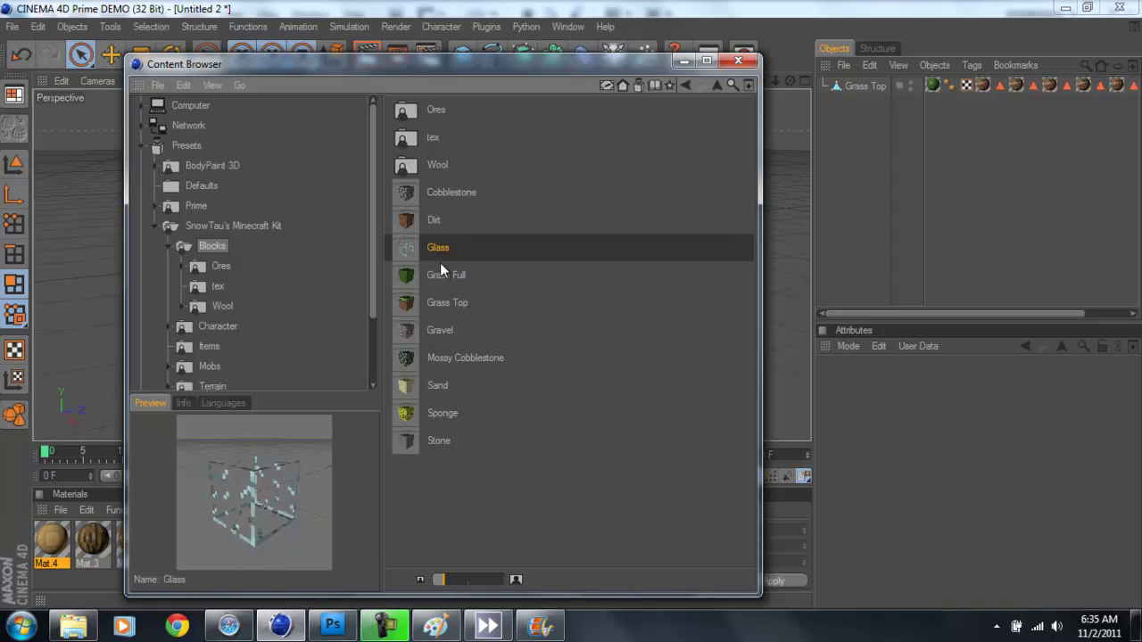
pyautogui.click(446, 275)
pyautogui.click(458, 301)
pyautogui.click(443, 332)
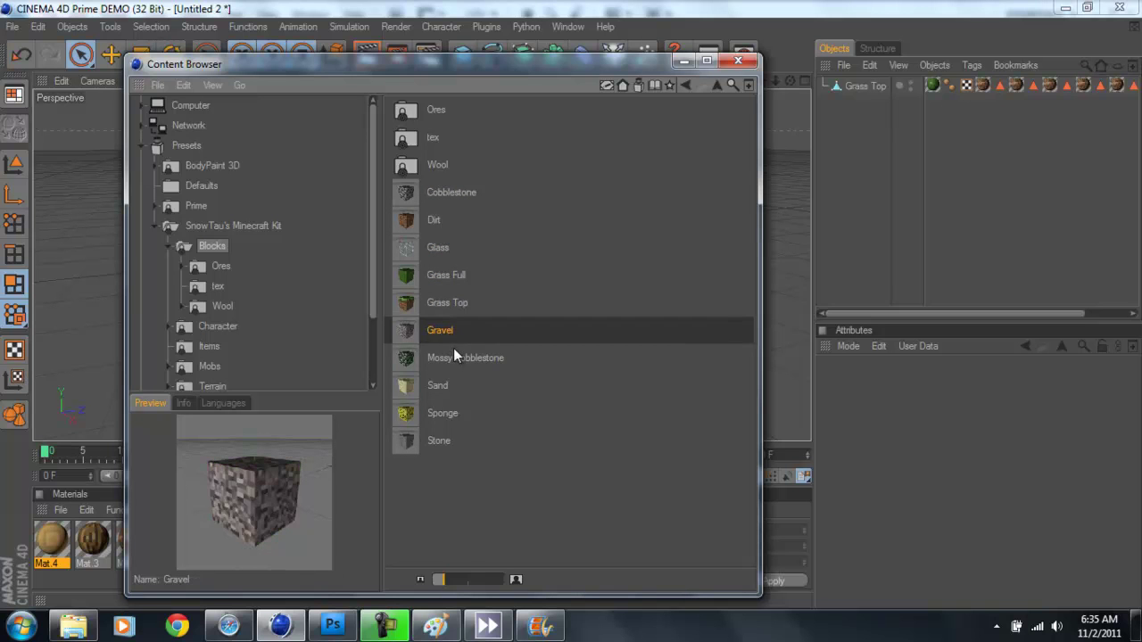
pyautogui.click(453, 357)
pyautogui.click(447, 389)
pyautogui.click(447, 412)
pyautogui.click(444, 443)
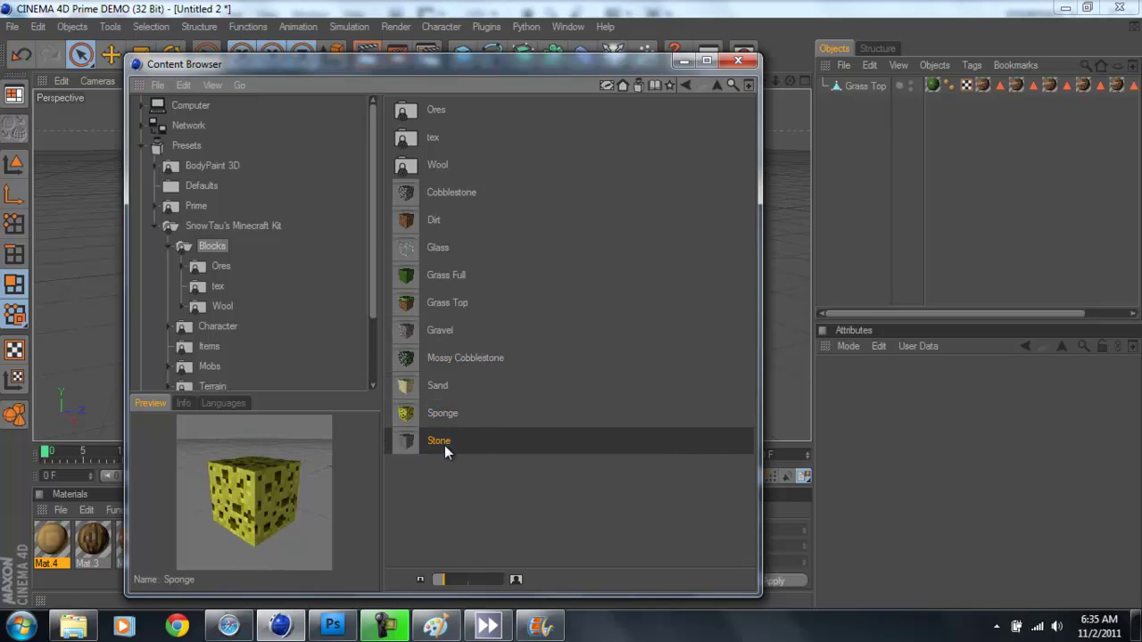
pyautogui.click(432, 161)
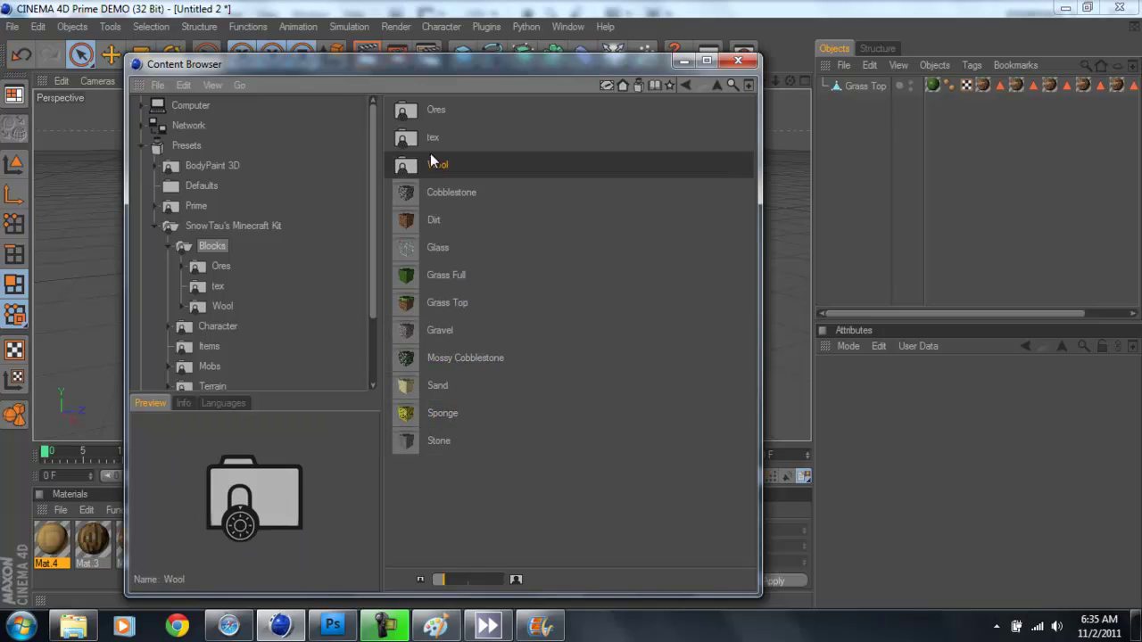
pyautogui.doubleClick(432, 173)
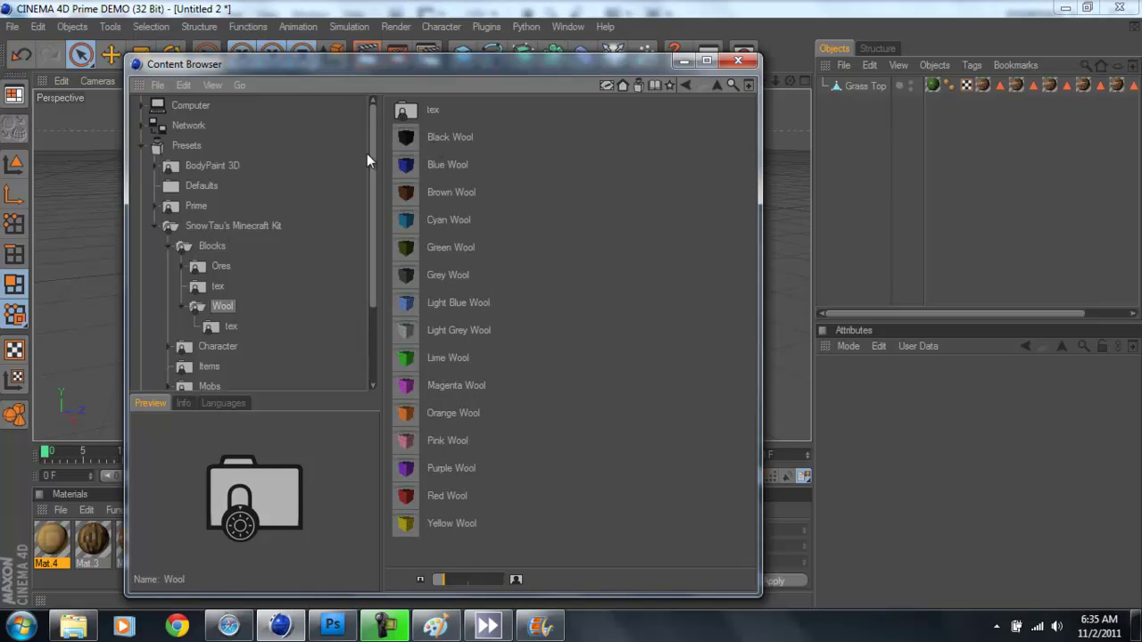
pyautogui.doubleClick(220, 266)
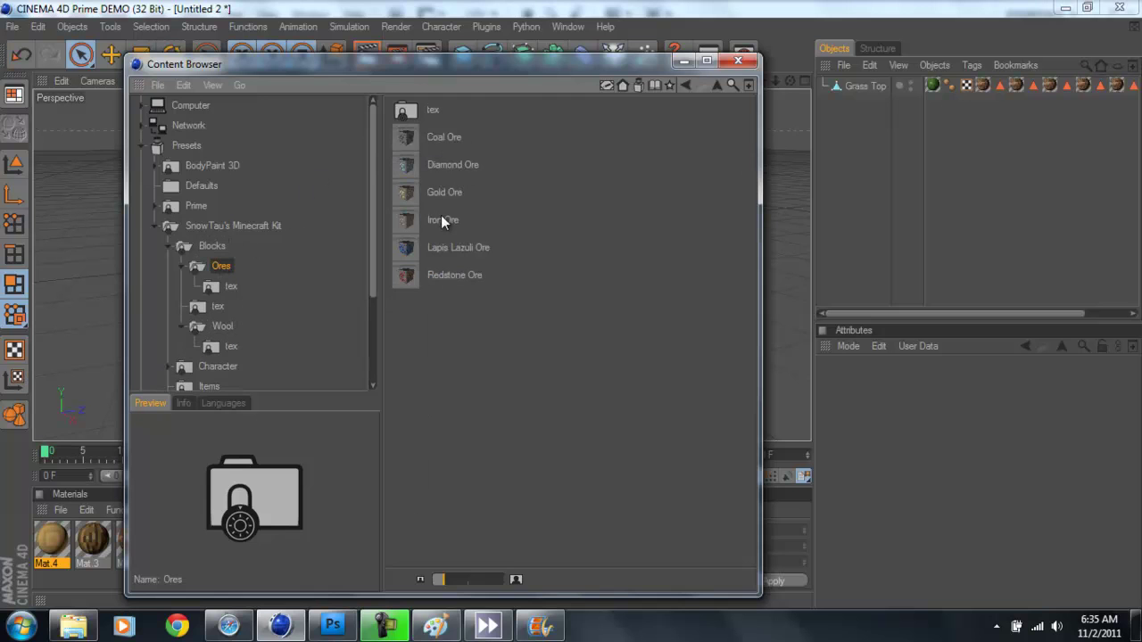
pyautogui.click(737, 60)
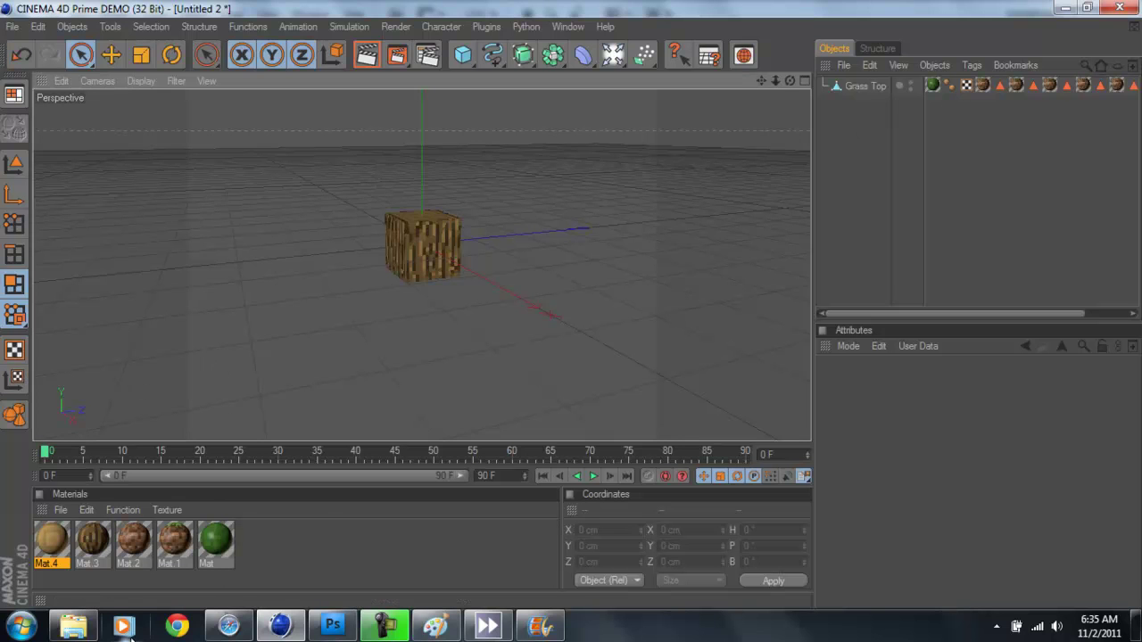
# - Bring Safari forward and search Google for 'wood block minecraft'
pyautogui.click(228, 625)
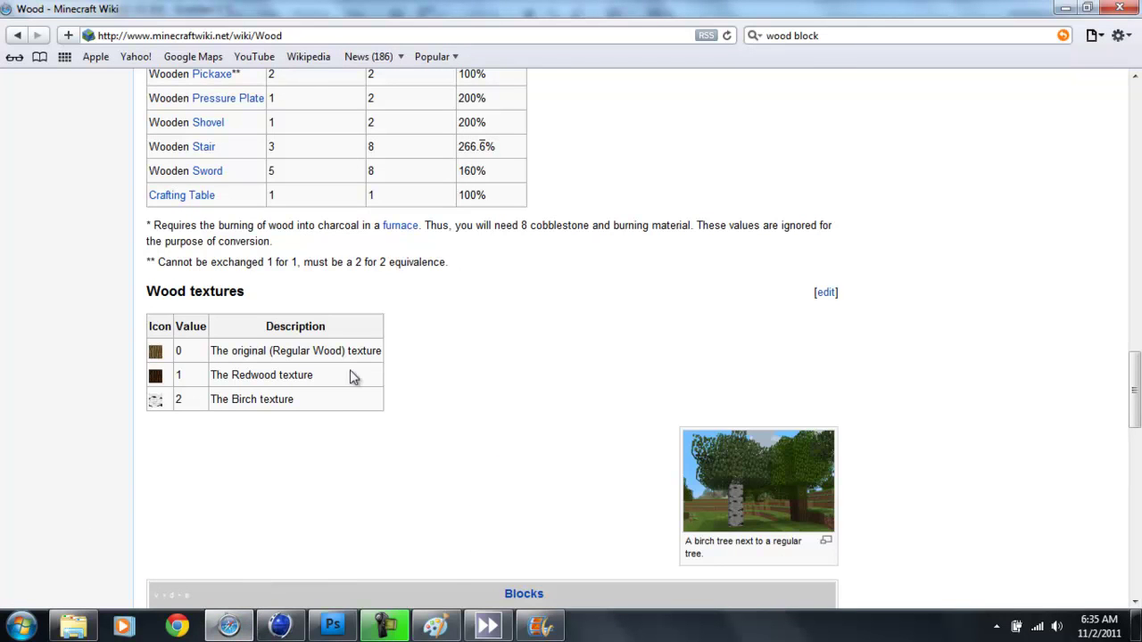
pyautogui.scroll(20, 352, 377)
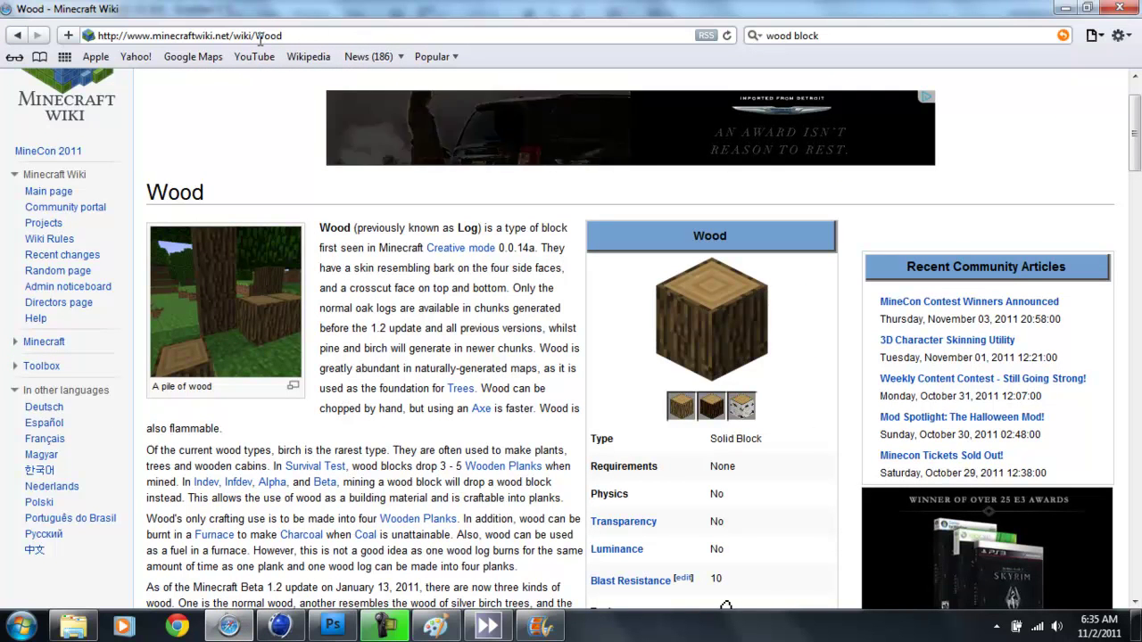
pyautogui.click(863, 36)
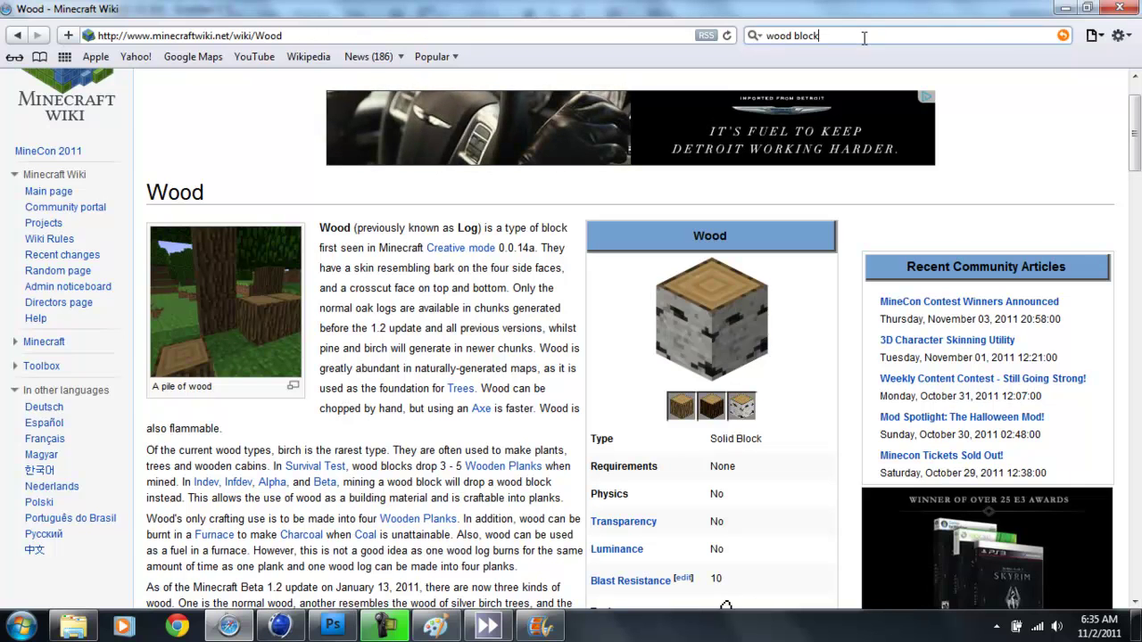
pyautogui.write('mine')
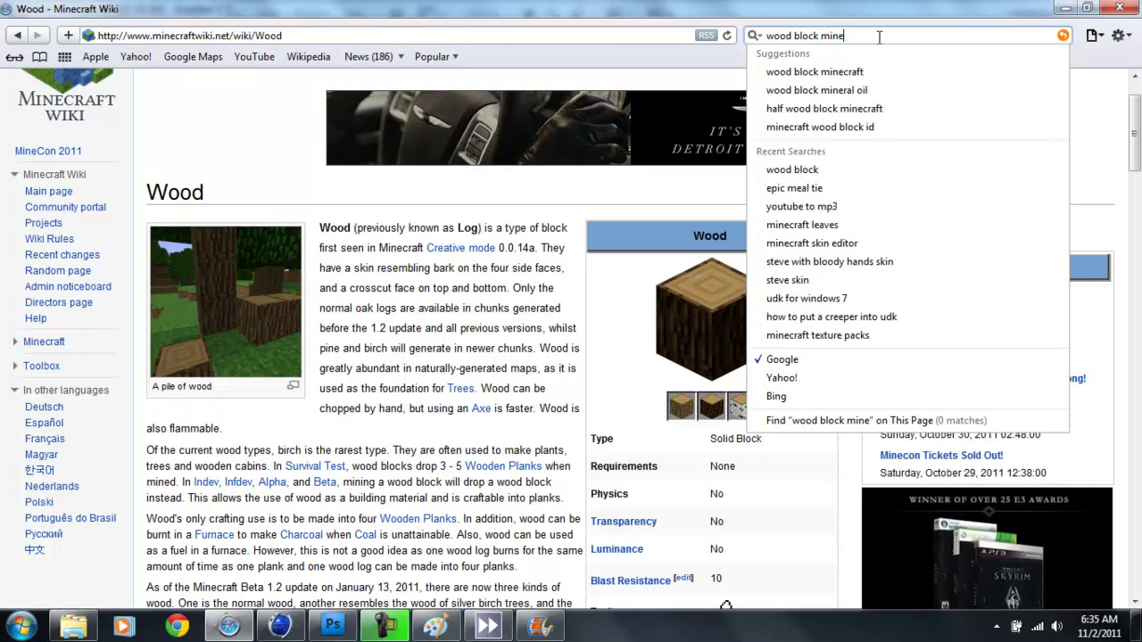
pyautogui.write('craft')
pyautogui.press('Return')
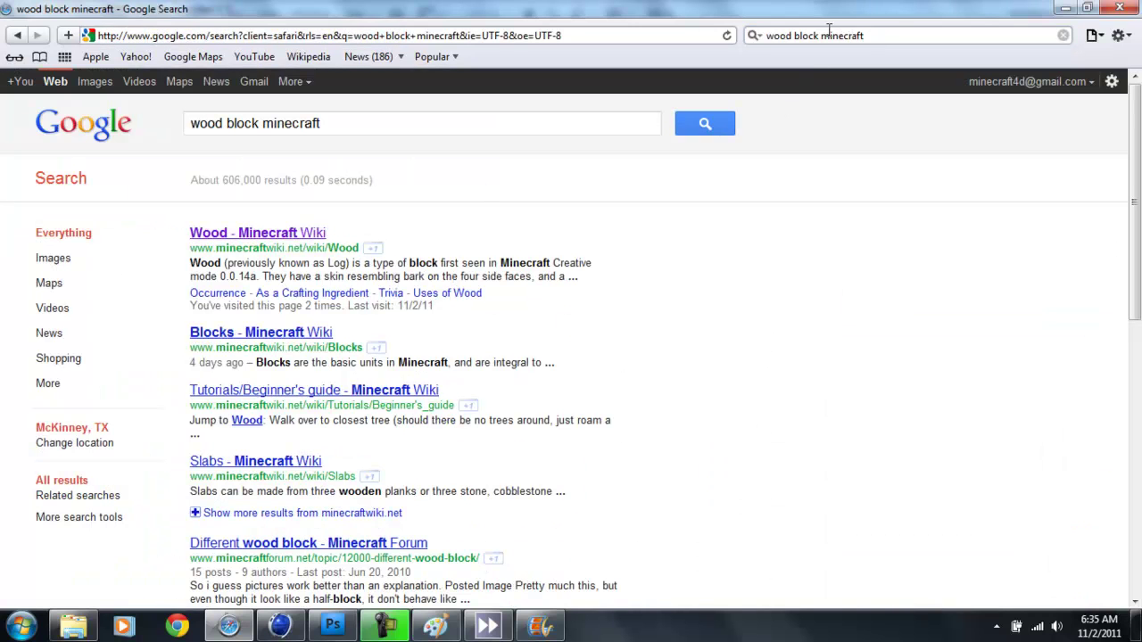
# - Open the 'Wood - Minecraft Wiki' result and scroll down to the Wood textures table
pyautogui.click(274, 235)
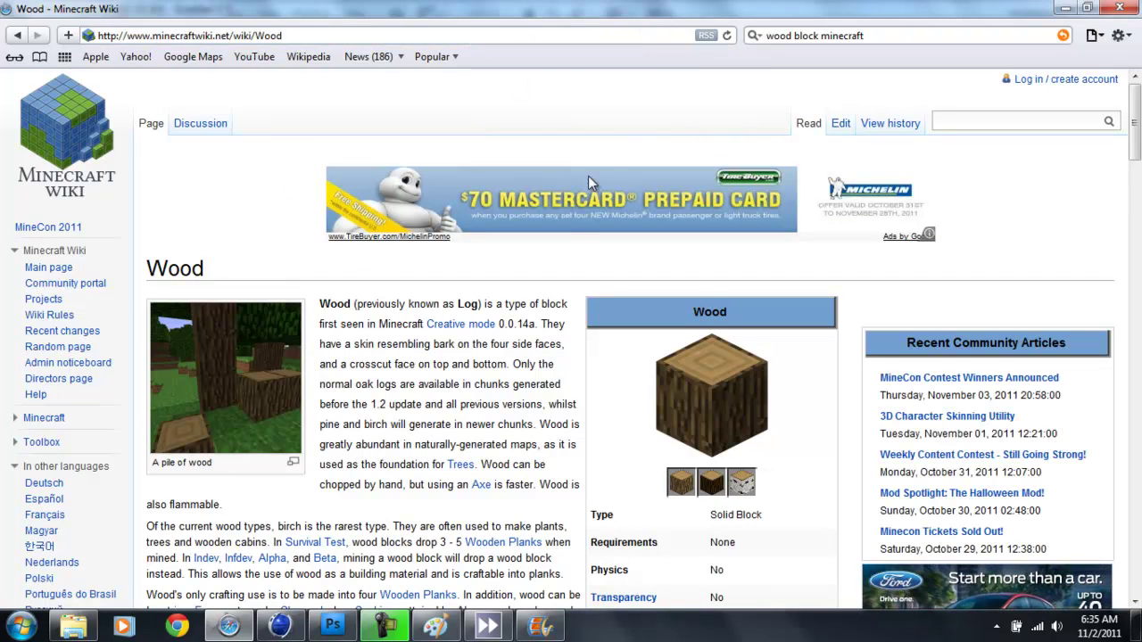
pyautogui.scroll(-3, 551, 132)
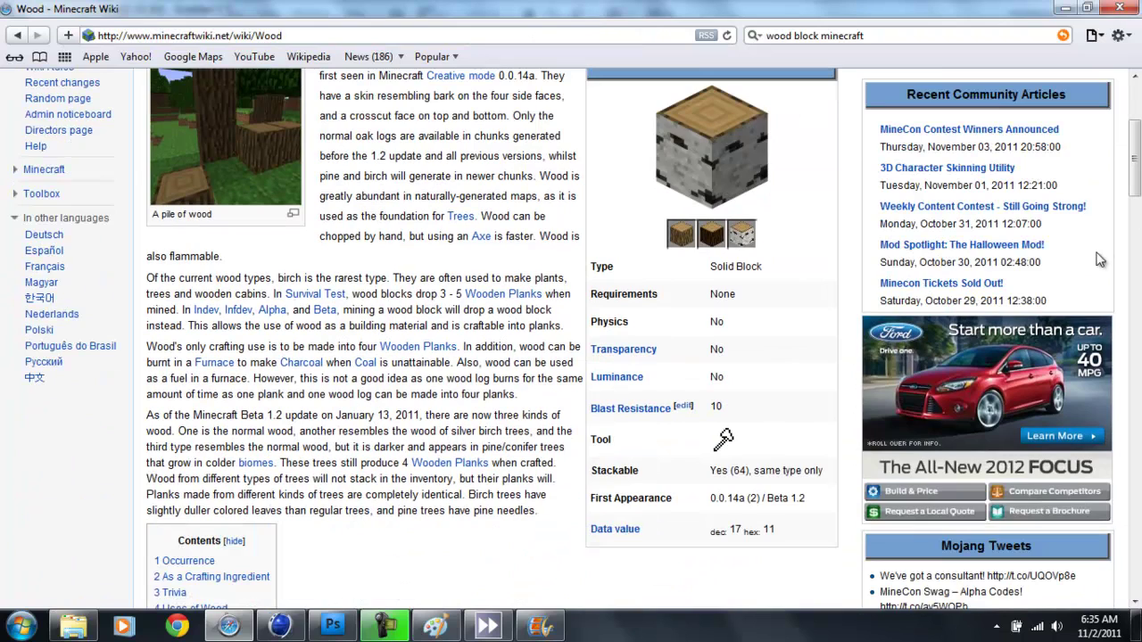
pyautogui.scroll(-6, 770, 319)
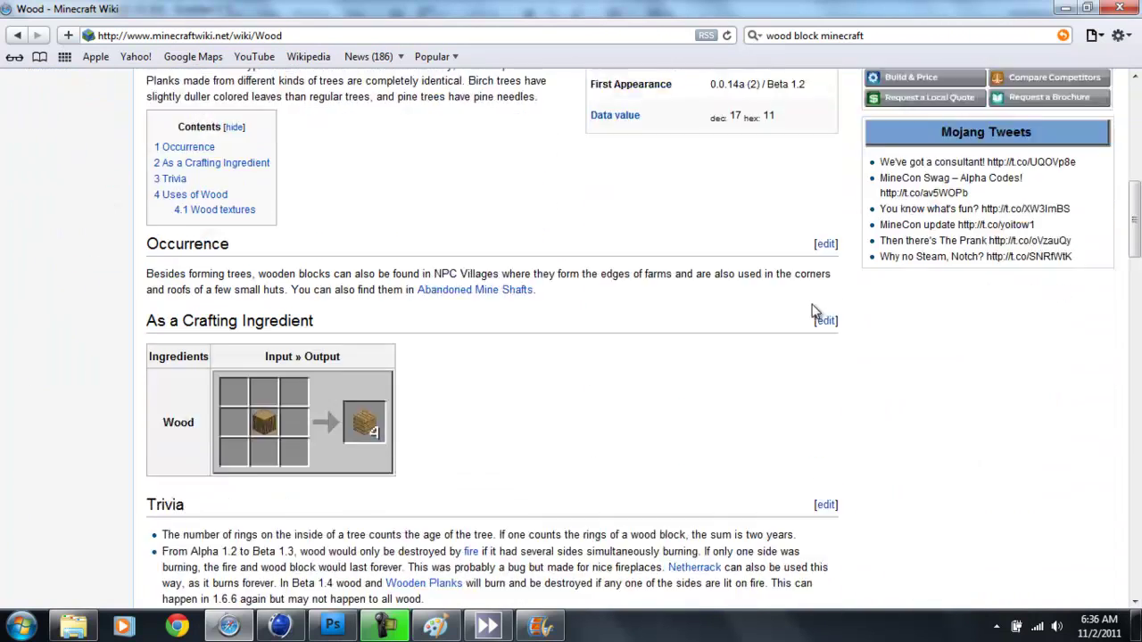
pyautogui.scroll(-10, 838, 303)
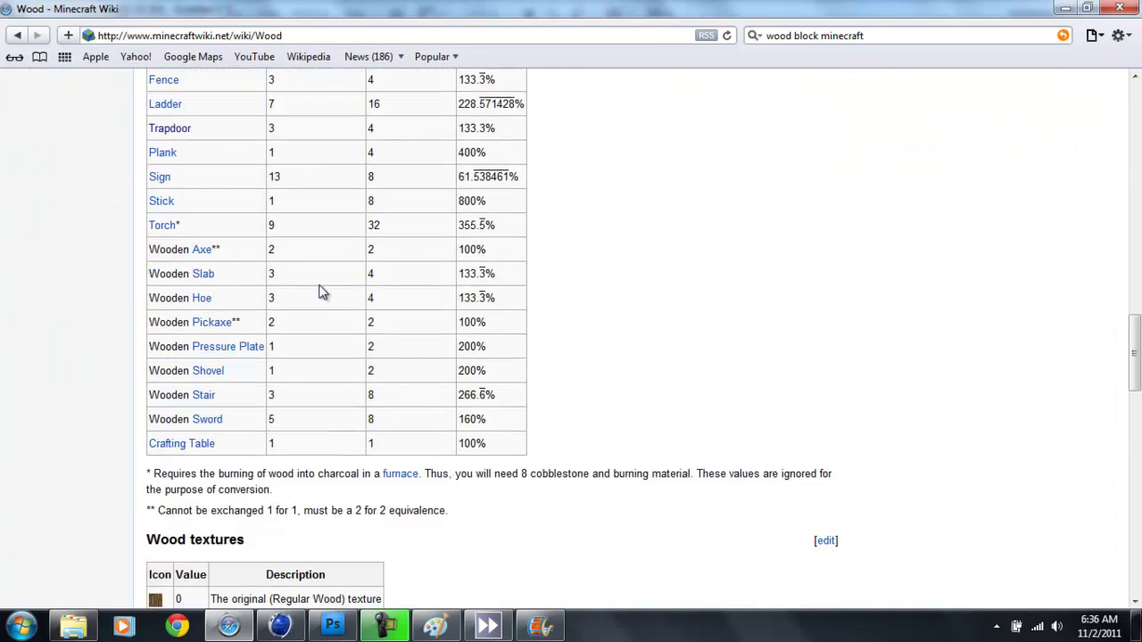
pyautogui.scroll(-3, 224, 369)
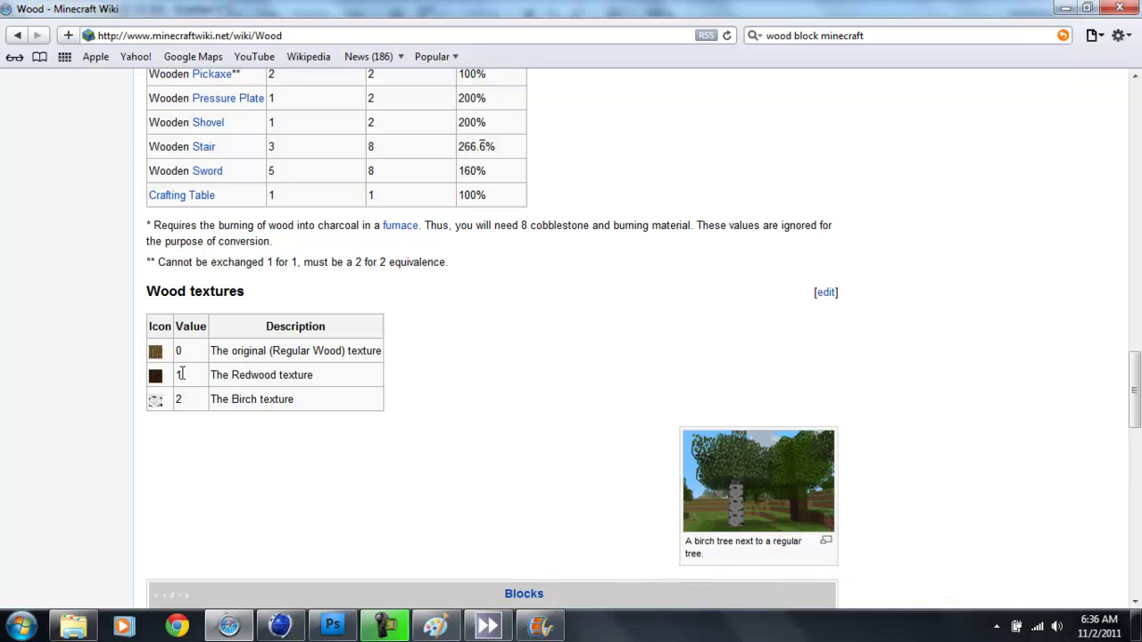
# - Save the Redwood icon's image as 'Textures' in the Pictures folder on Portal 2 (D:)
pyautogui.rightClick(158, 380)
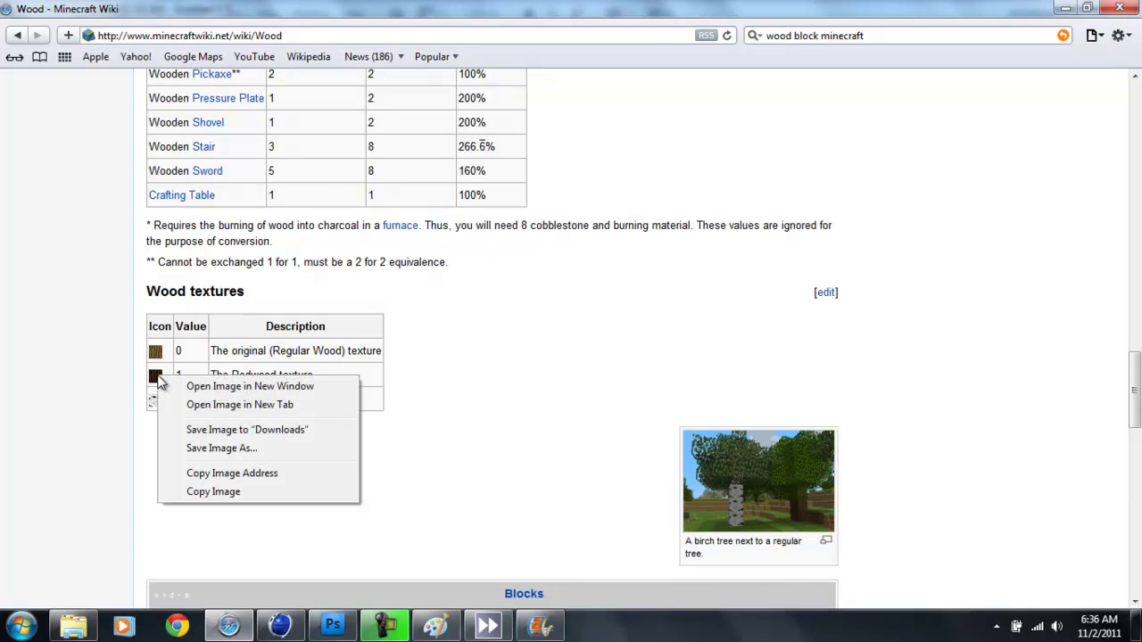
pyautogui.click(229, 448)
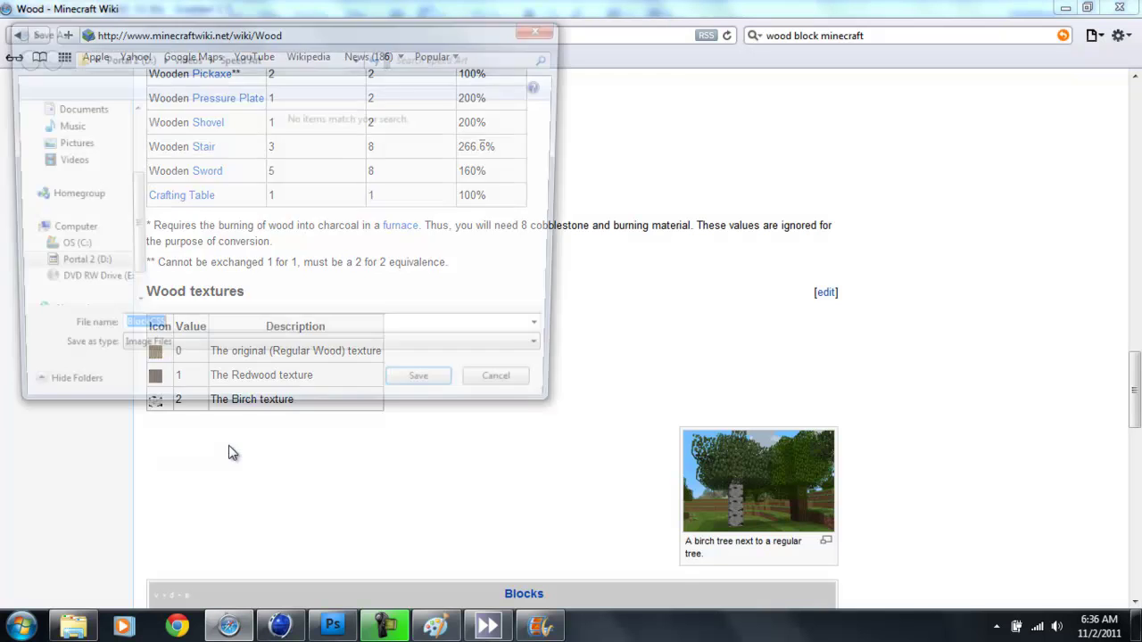
pyautogui.click(89, 269)
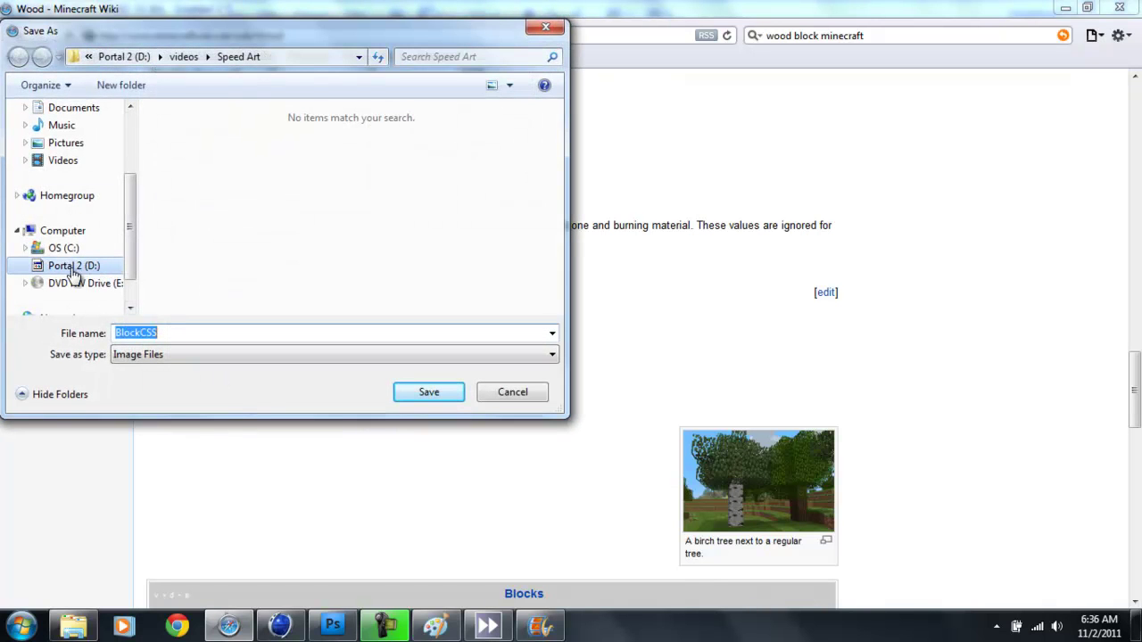
pyautogui.click(366, 260)
pyautogui.doubleClick(366, 260)
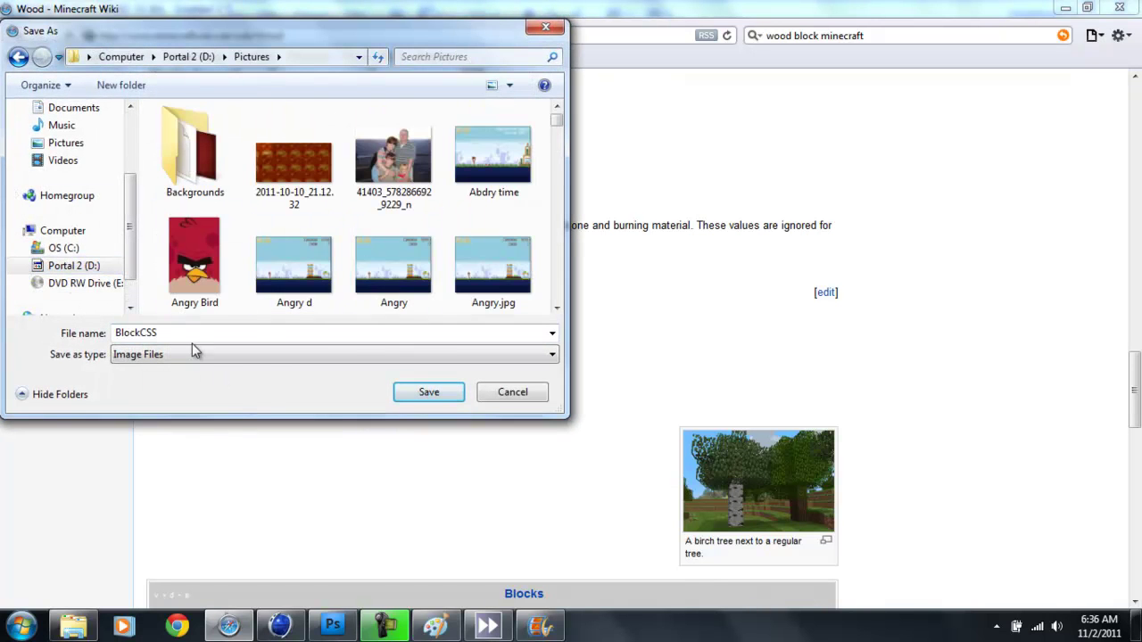
pyautogui.doubleClick(173, 336)
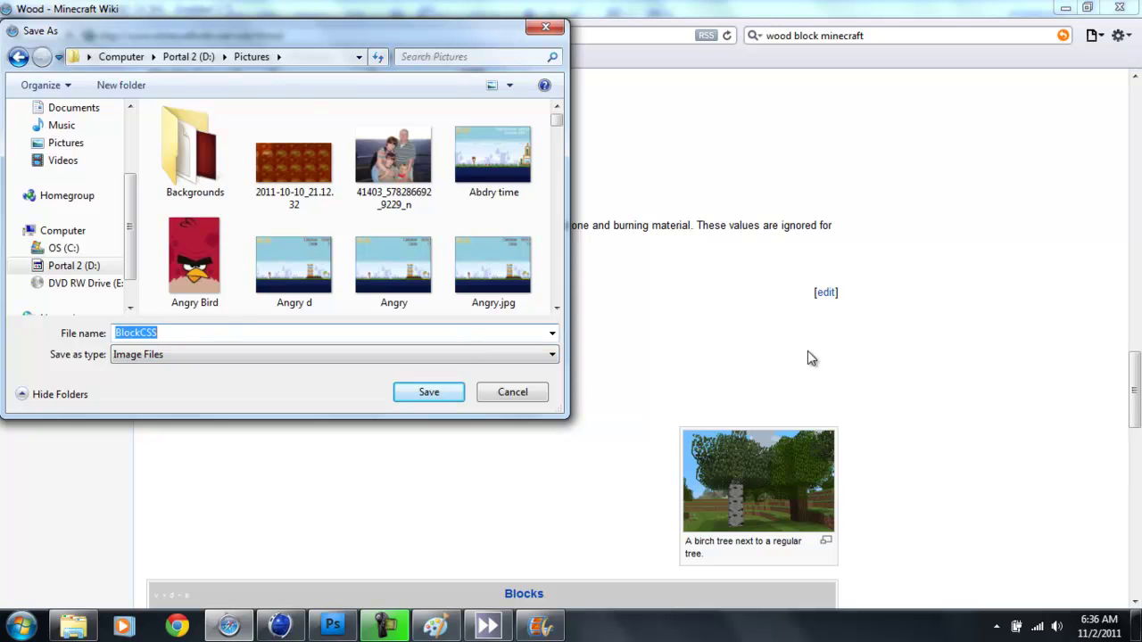
pyautogui.write('Textures')
# - Finish saving the image, then search the D: Pictures folder for 'tex' in Explorer
pyautogui.click(430, 394)
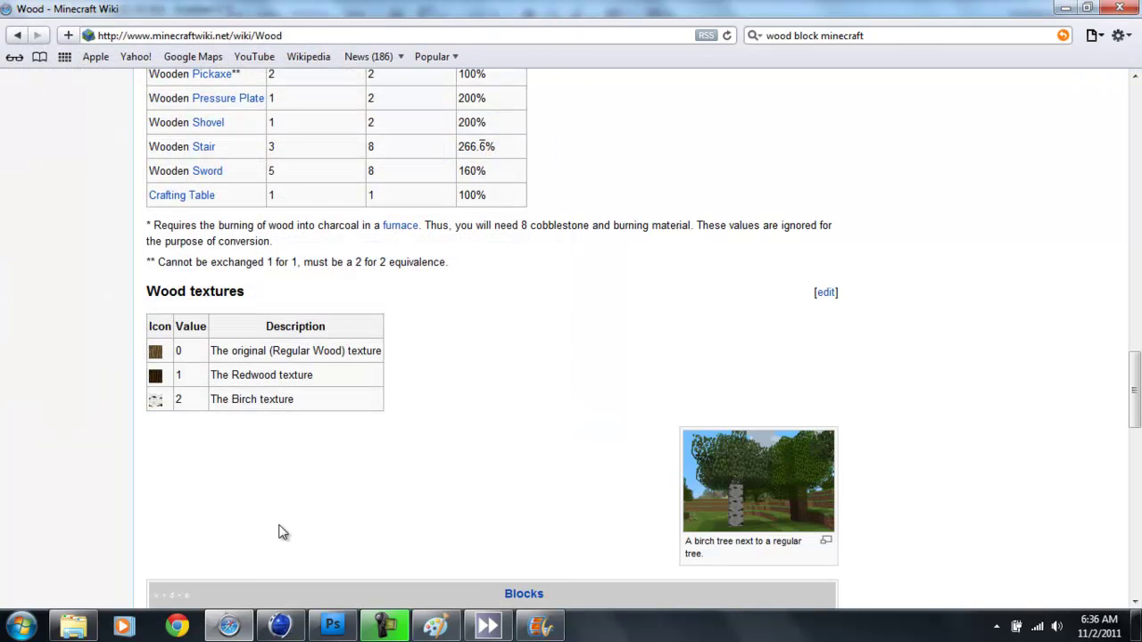
pyautogui.click(76, 627)
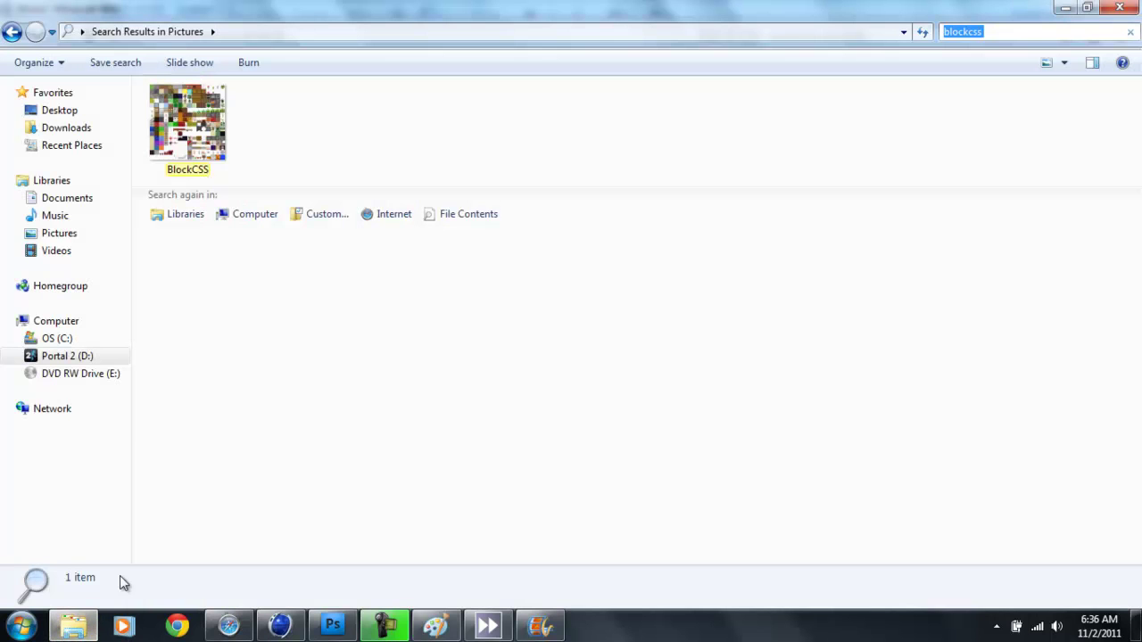
pyautogui.click(79, 358)
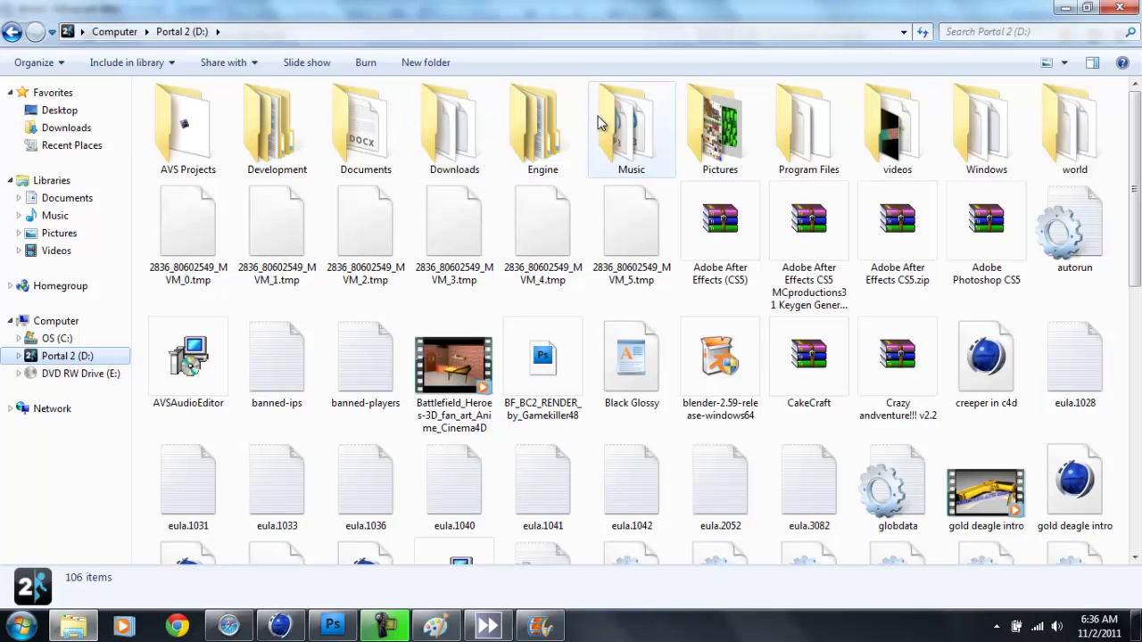
pyautogui.doubleClick(719, 109)
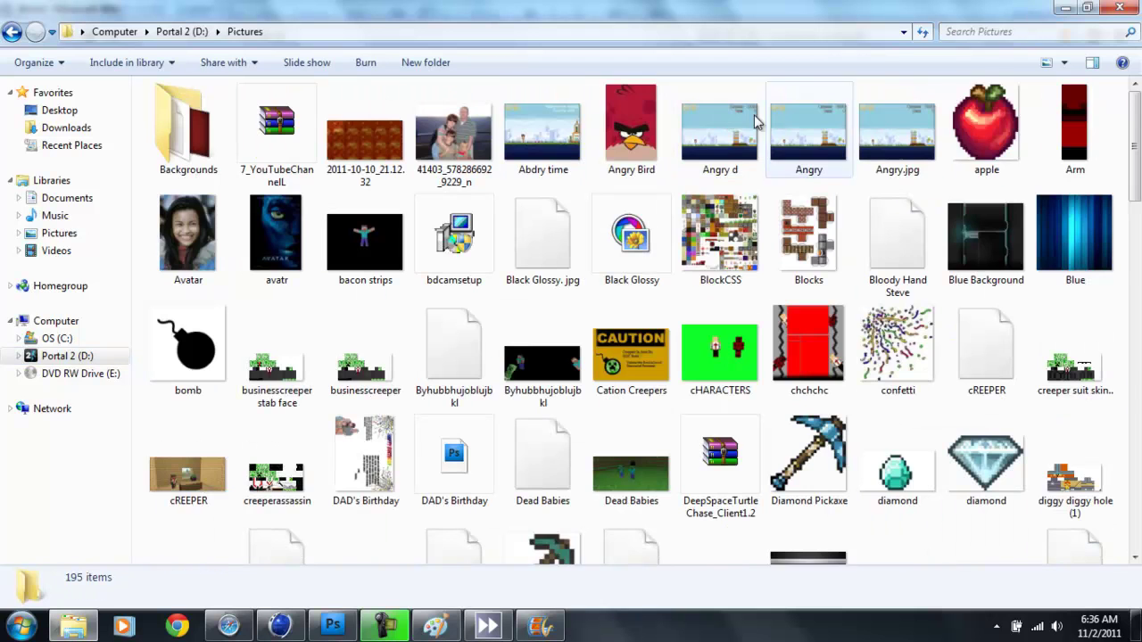
pyautogui.click(994, 34)
pyautogui.write('t')
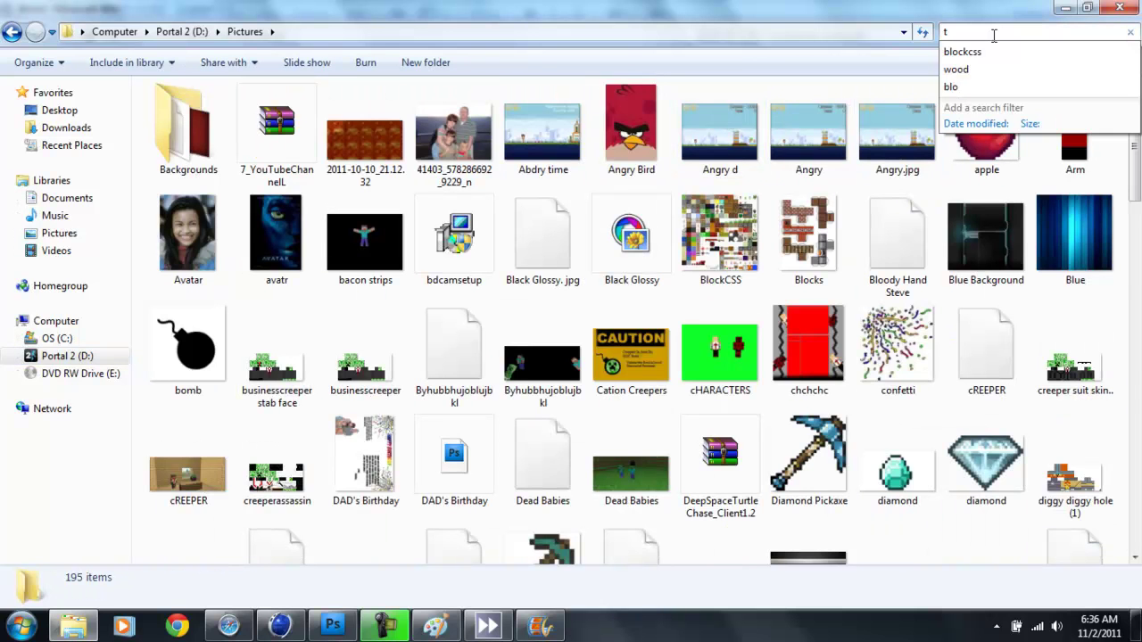
pyautogui.write('ex')
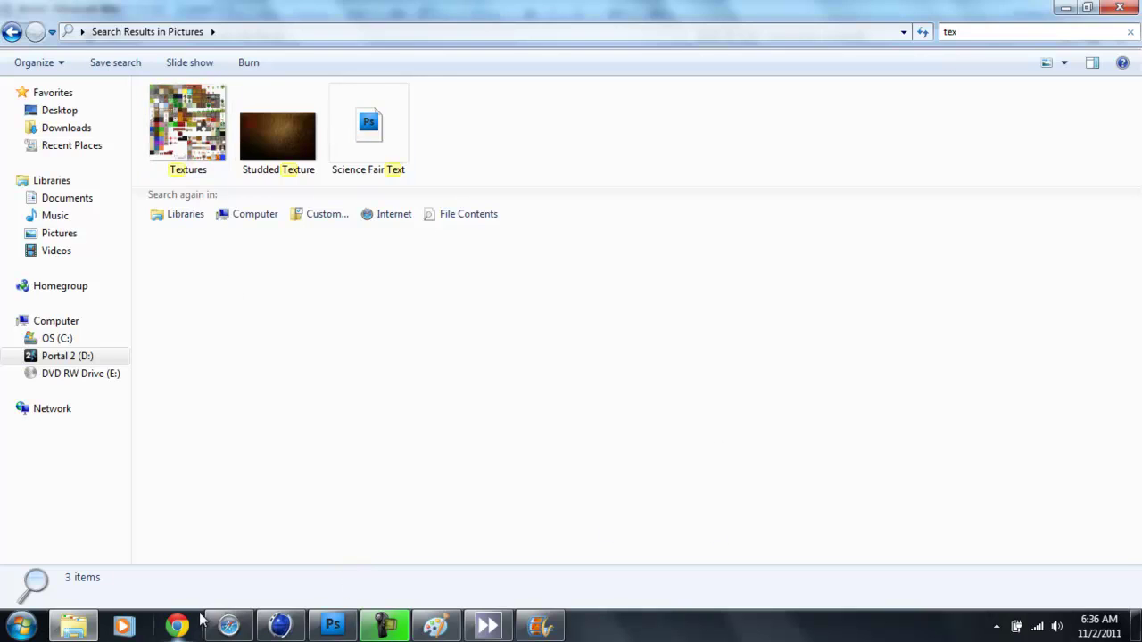
# - Check the wiki page again, then confirm the Textures PNG is 256 x 256
pyautogui.click(226, 628)
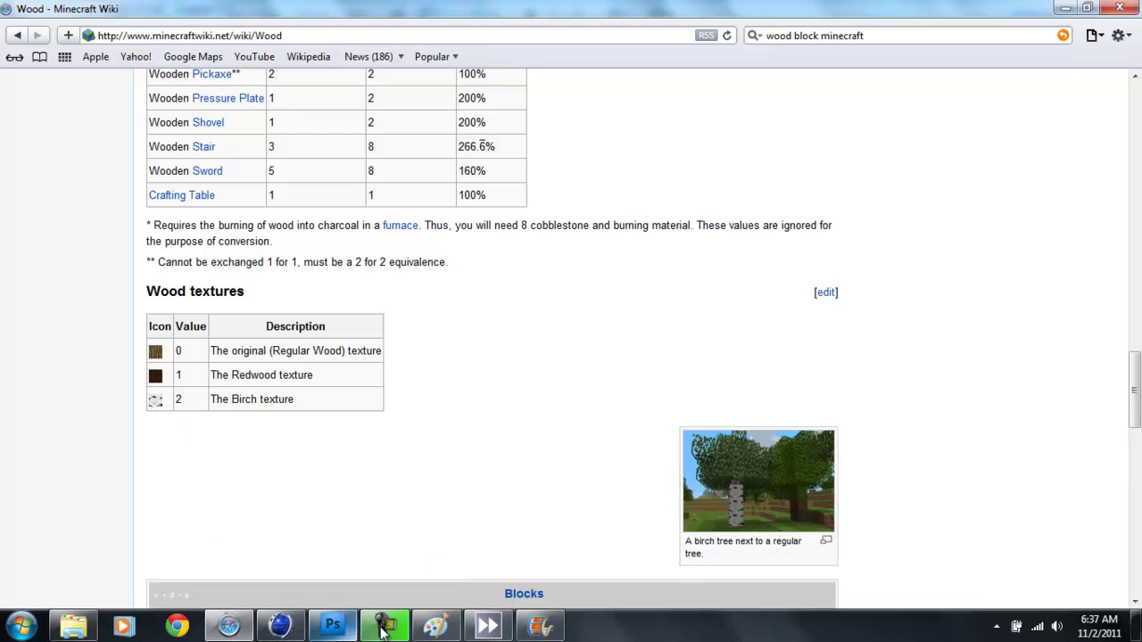
pyautogui.click(73, 626)
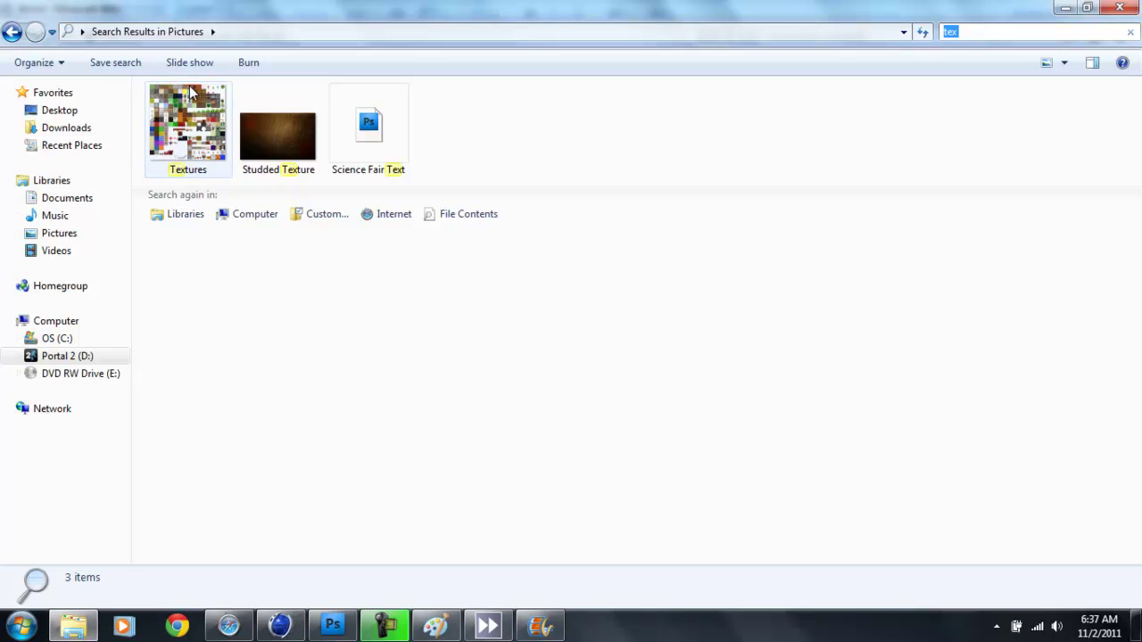
pyautogui.moveTo(186, 104)
# - Close BlockCSS.png in Photoshop without saving its changes
pyautogui.click(337, 624)
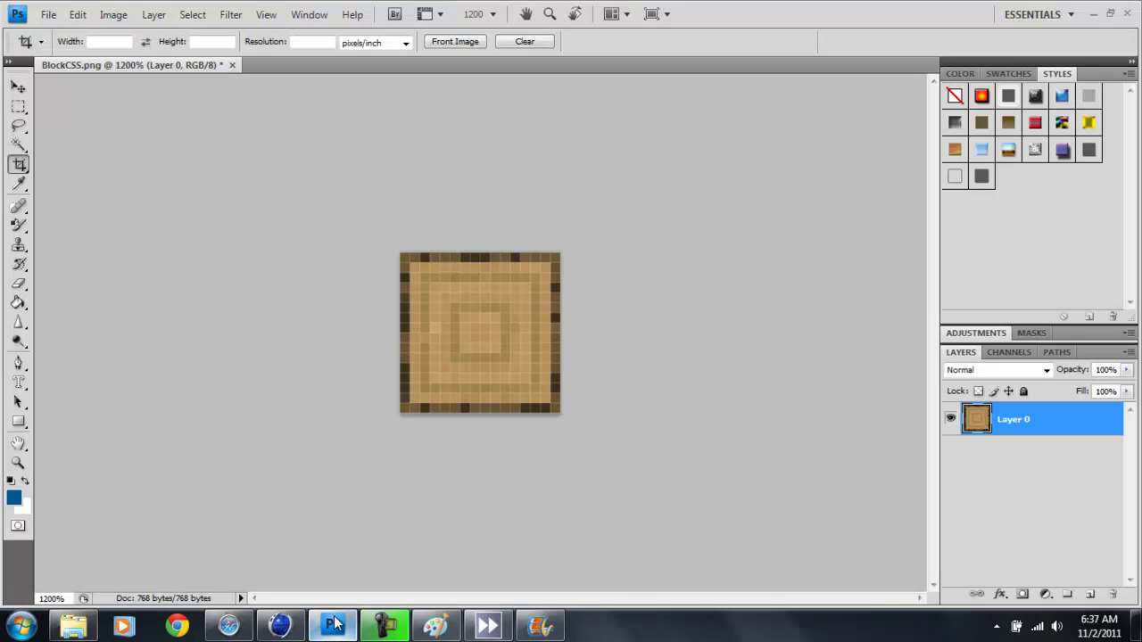
pyautogui.click(49, 15)
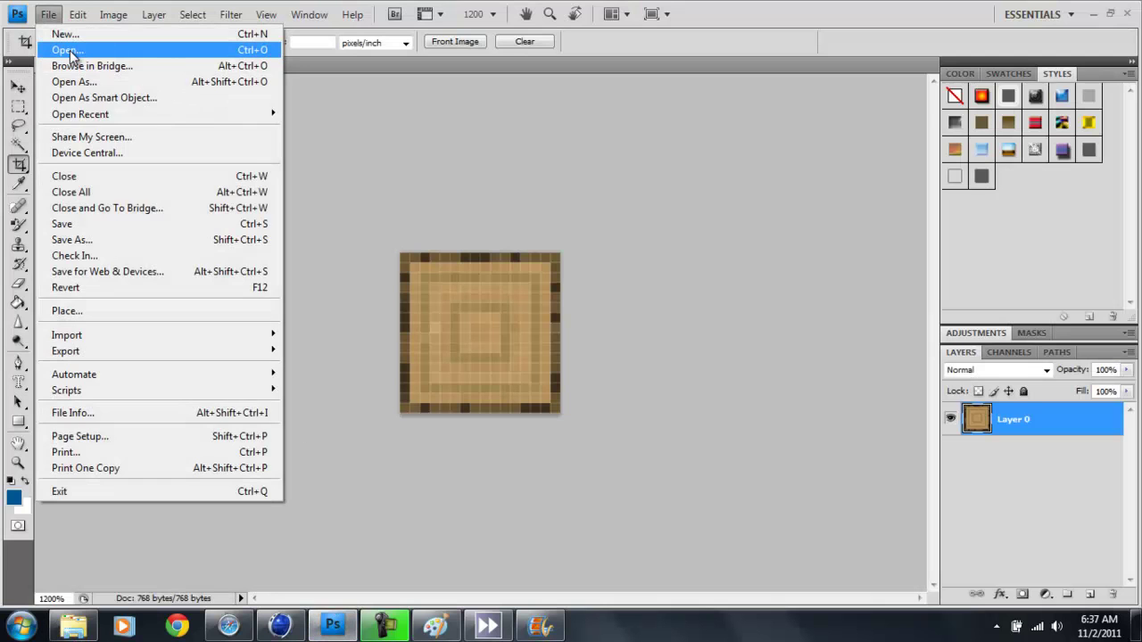
pyautogui.click(354, 112)
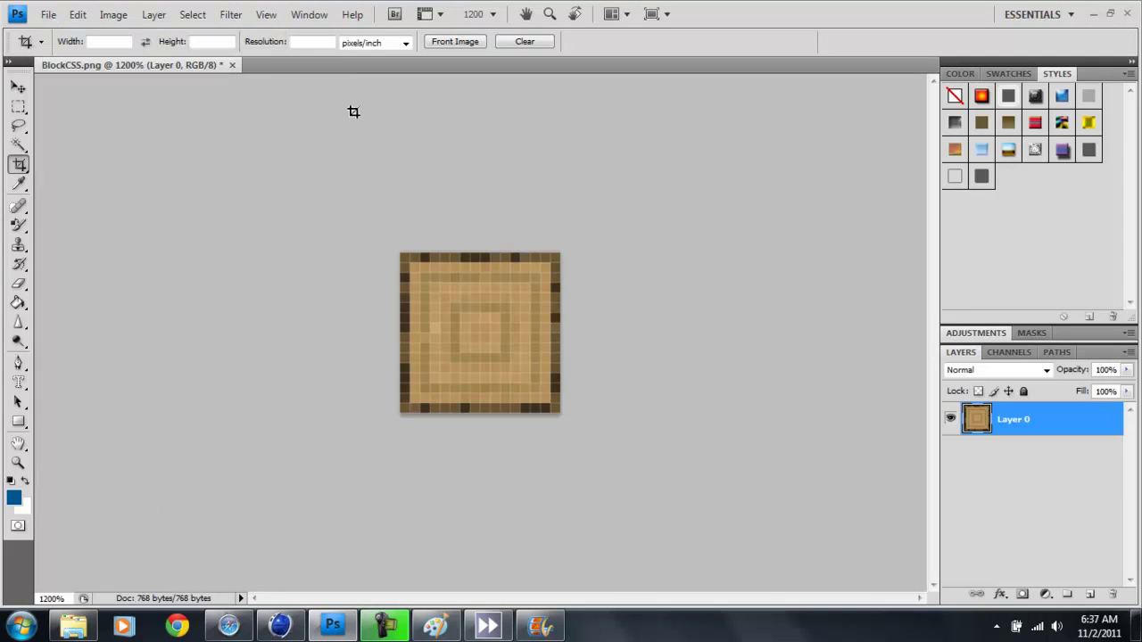
pyautogui.click(233, 68)
pyautogui.click(573, 247)
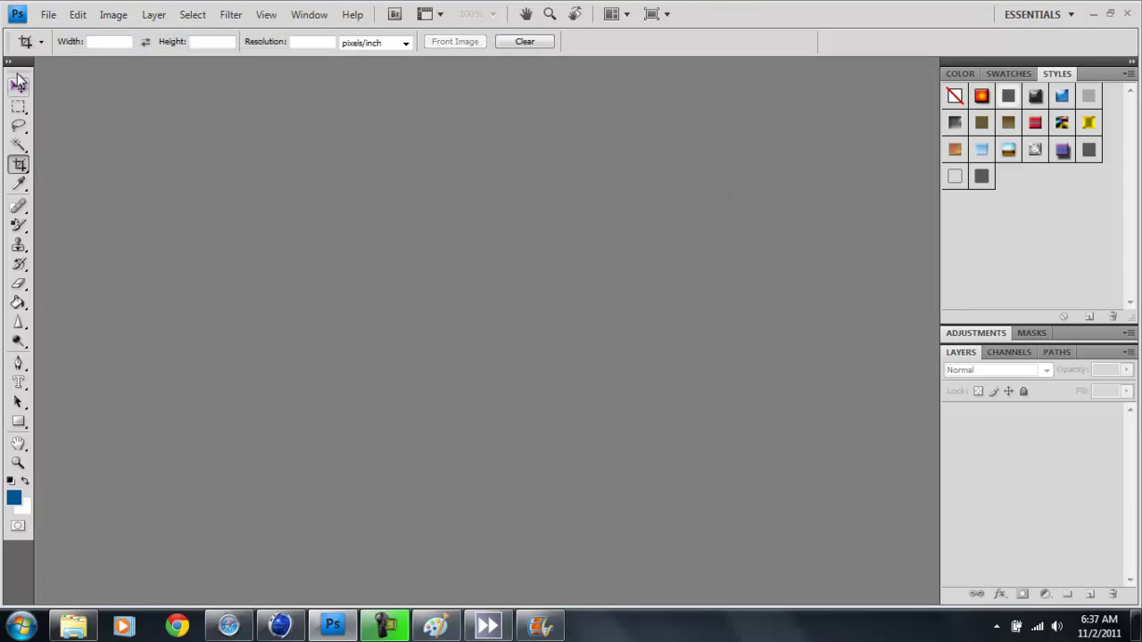
# - Start opening an image and enter 'Textures' as the file name
pyautogui.click(49, 18)
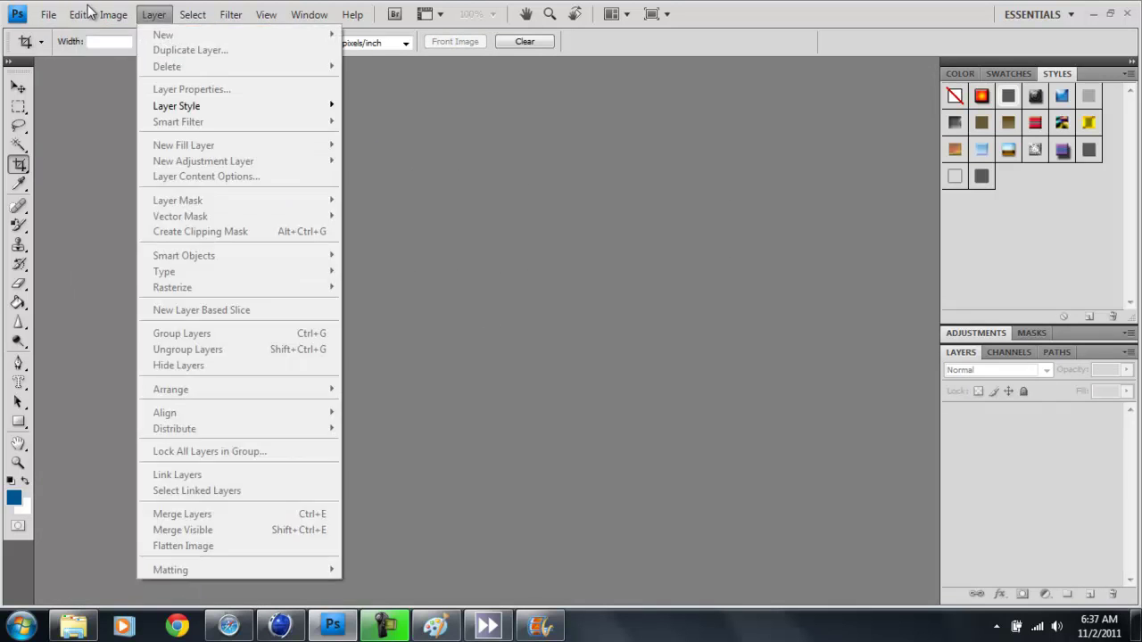
pyautogui.click(68, 51)
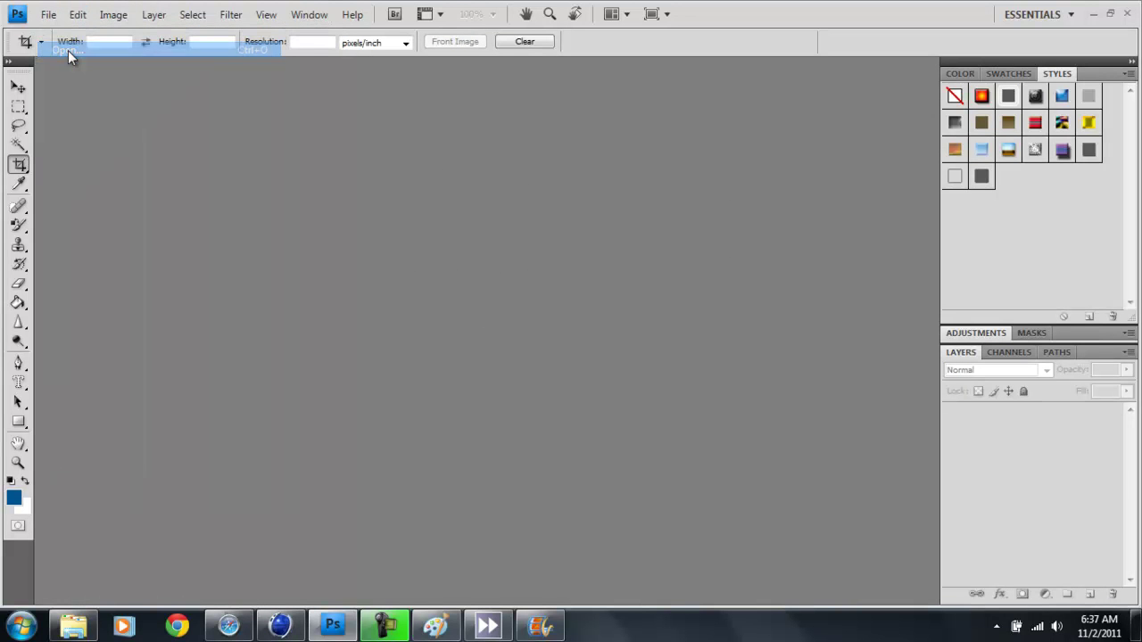
pyautogui.write('Textures')
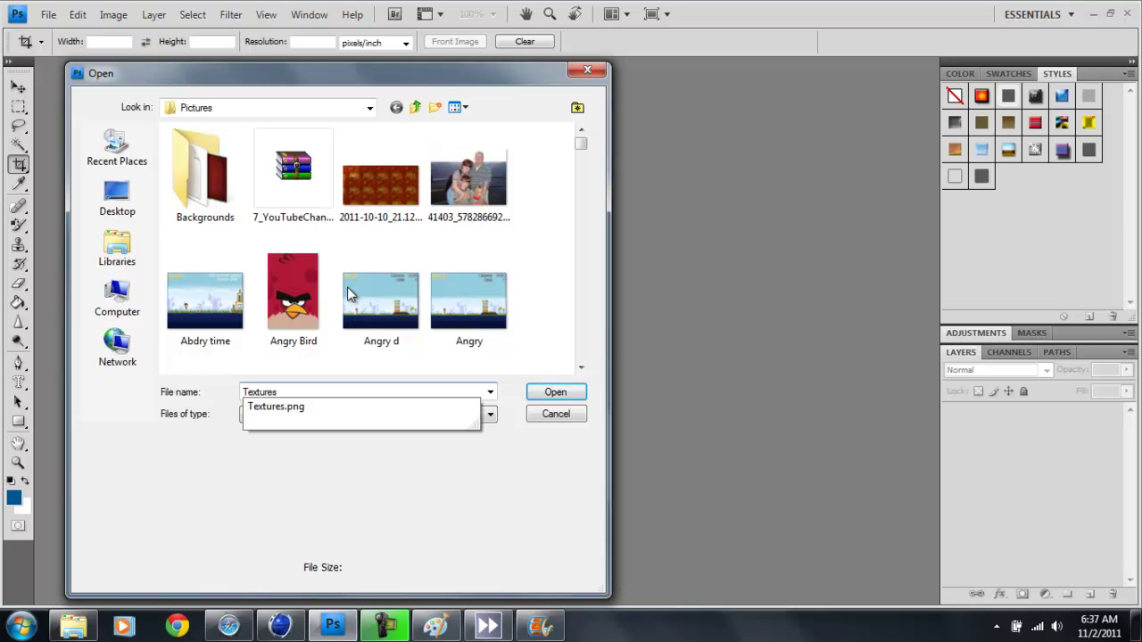
# - Open Textures.png and zoom in and back out around the jack-o'-lantern tiles
pyautogui.press('Return')
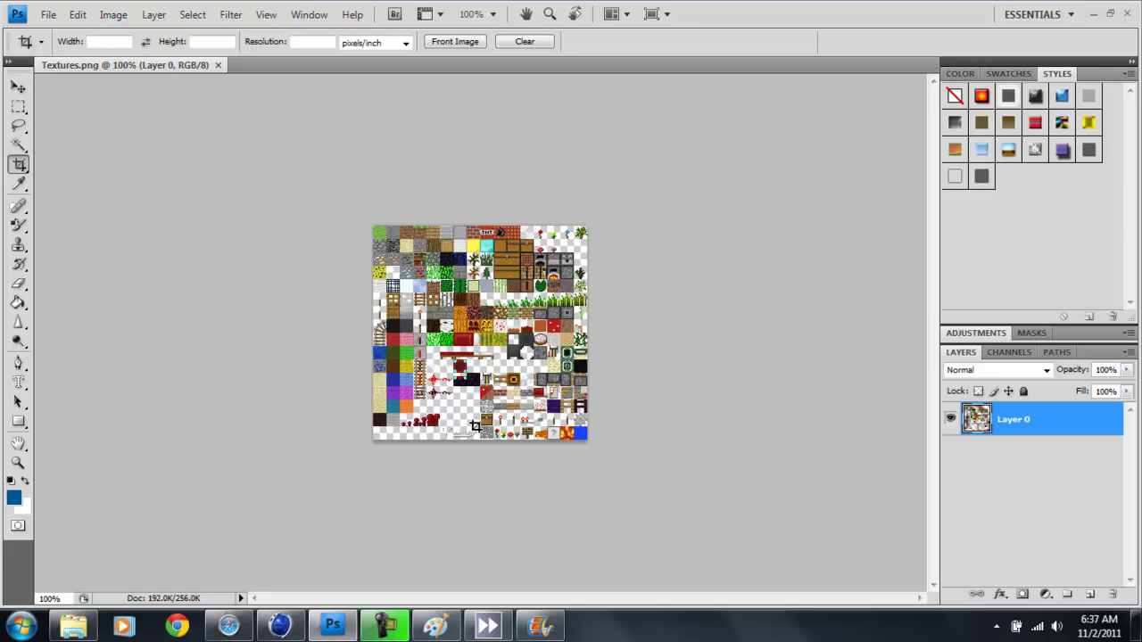
pyautogui.click(18, 462)
pyautogui.click(406, 305)
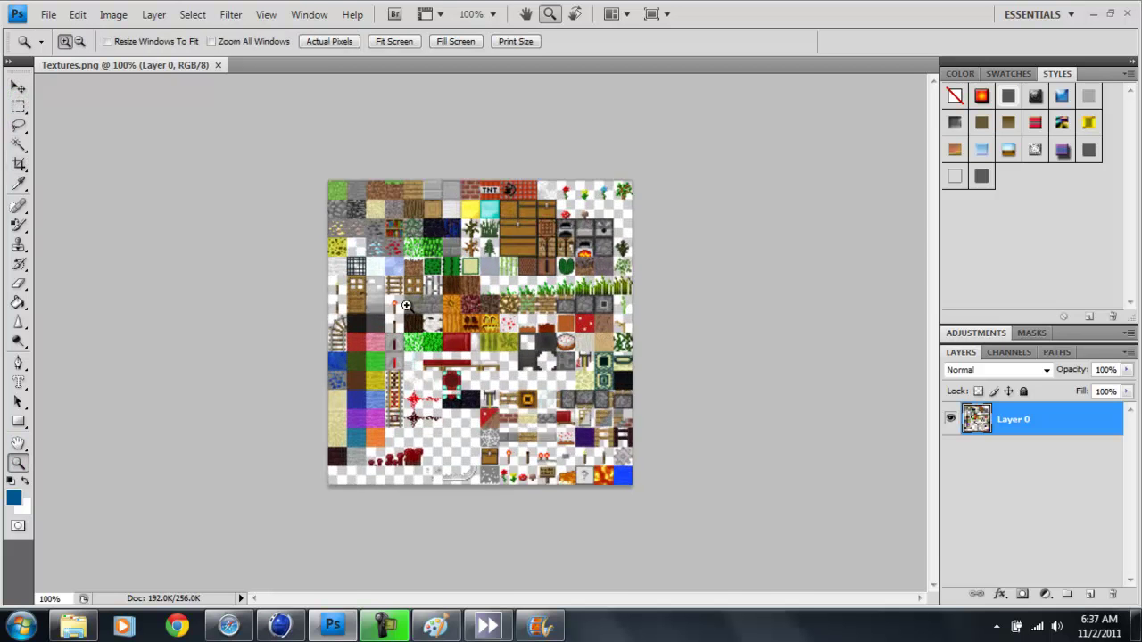
pyautogui.click(406, 305)
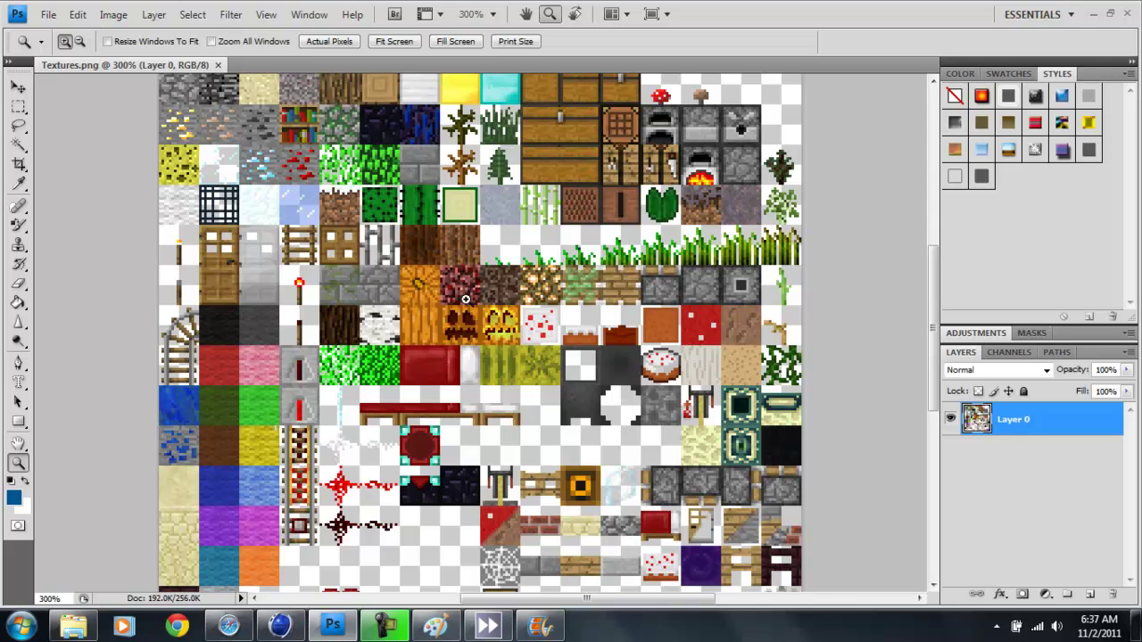
pyautogui.click(501, 330)
pyautogui.click(501, 329)
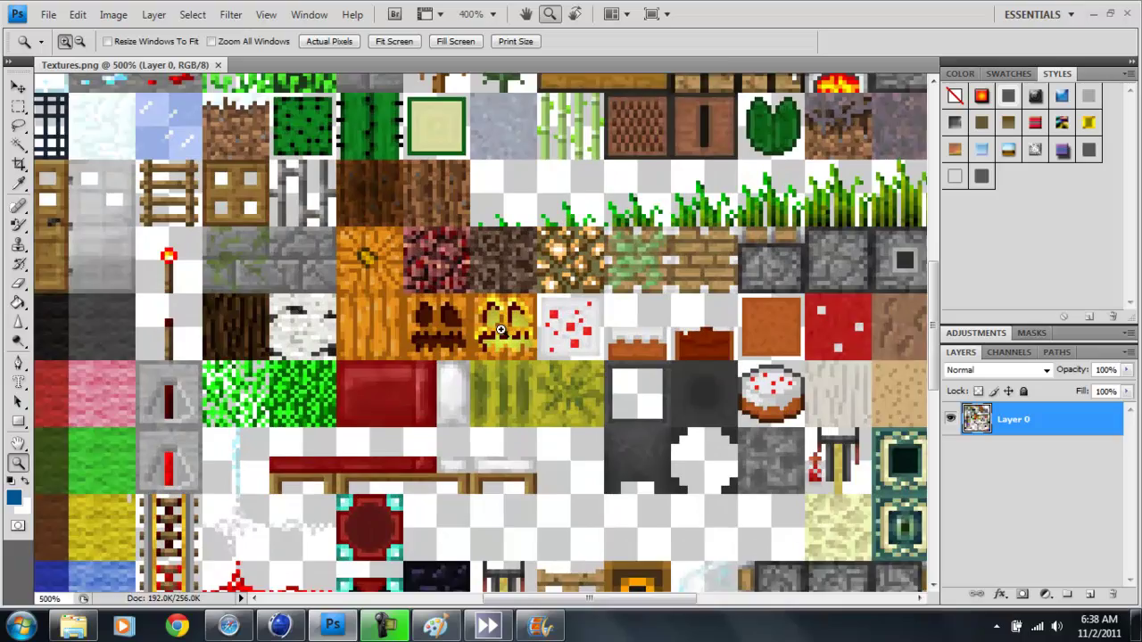
pyautogui.click(501, 330)
pyautogui.click(501, 329)
pyautogui.click(500, 327)
pyautogui.click(499, 325)
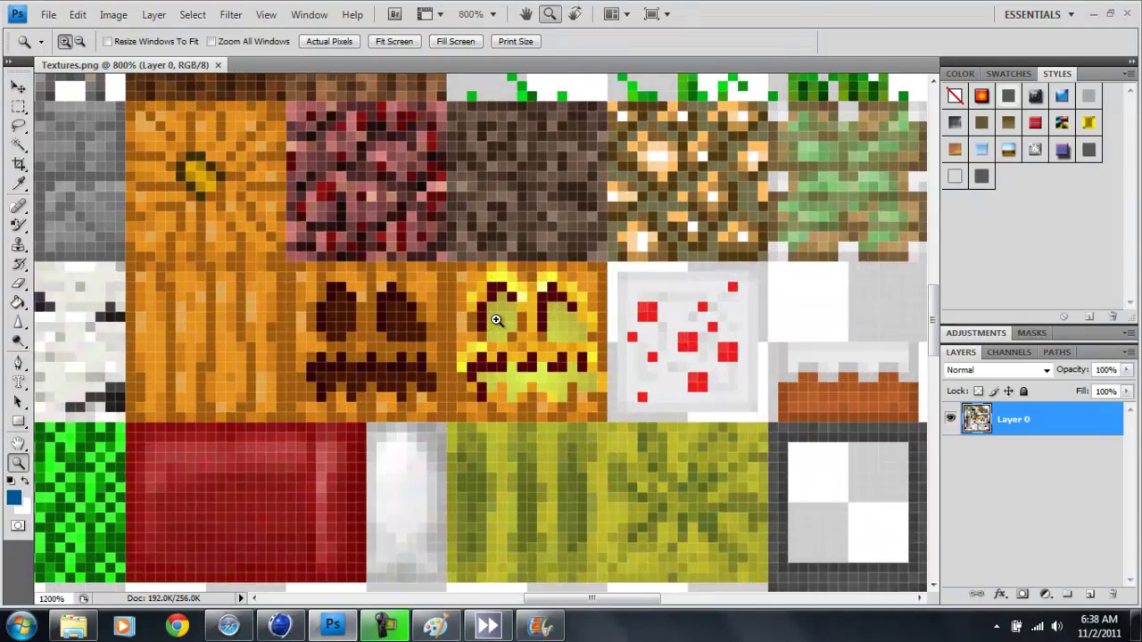
pyautogui.click(498, 322)
pyautogui.click(497, 320)
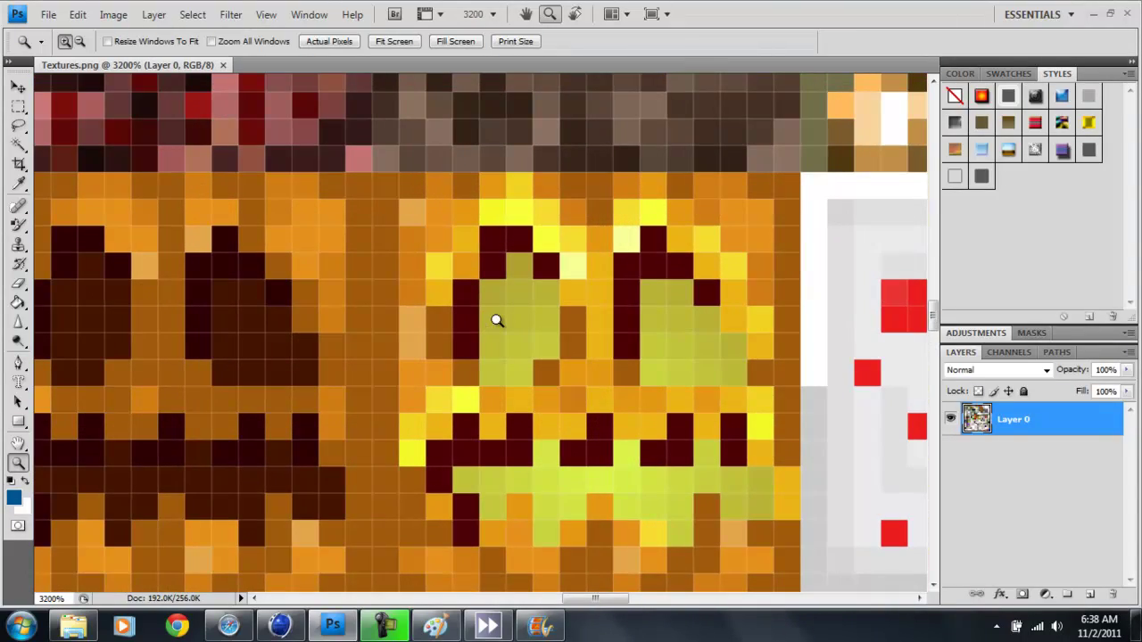
pyautogui.keyDown('alt'); pyautogui.click(594, 331); pyautogui.keyUp('alt')
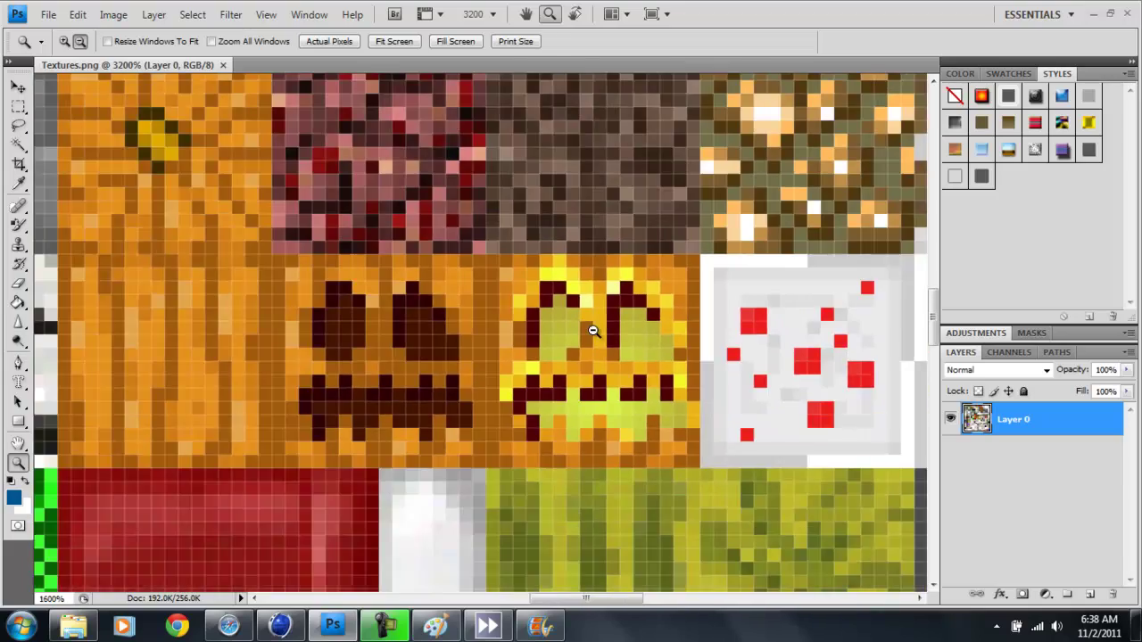
pyautogui.keyDown('alt'); pyautogui.click(593, 331); pyautogui.keyUp('alt')
pyautogui.keyDown('alt'); pyautogui.click(593, 331); pyautogui.keyUp('alt')
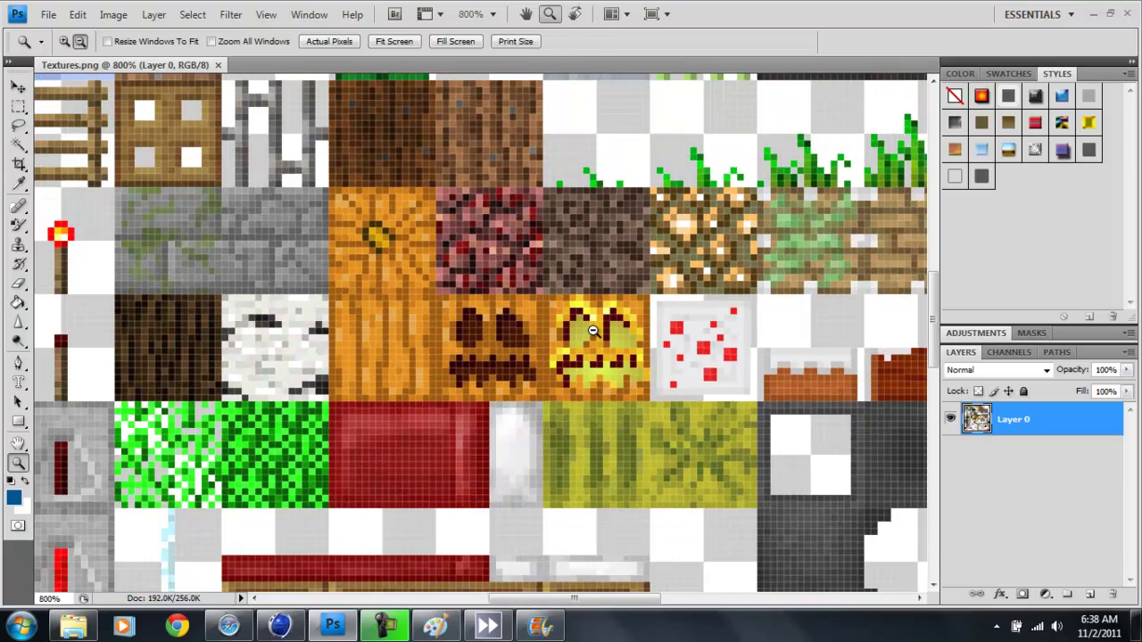
pyautogui.keyDown('alt'); pyautogui.click(593, 331); pyautogui.keyUp('alt')
pyautogui.keyDown('alt'); pyautogui.click(592, 331); pyautogui.keyUp('alt')
pyautogui.keyDown('alt'); pyautogui.click(592, 331); pyautogui.keyUp('alt')
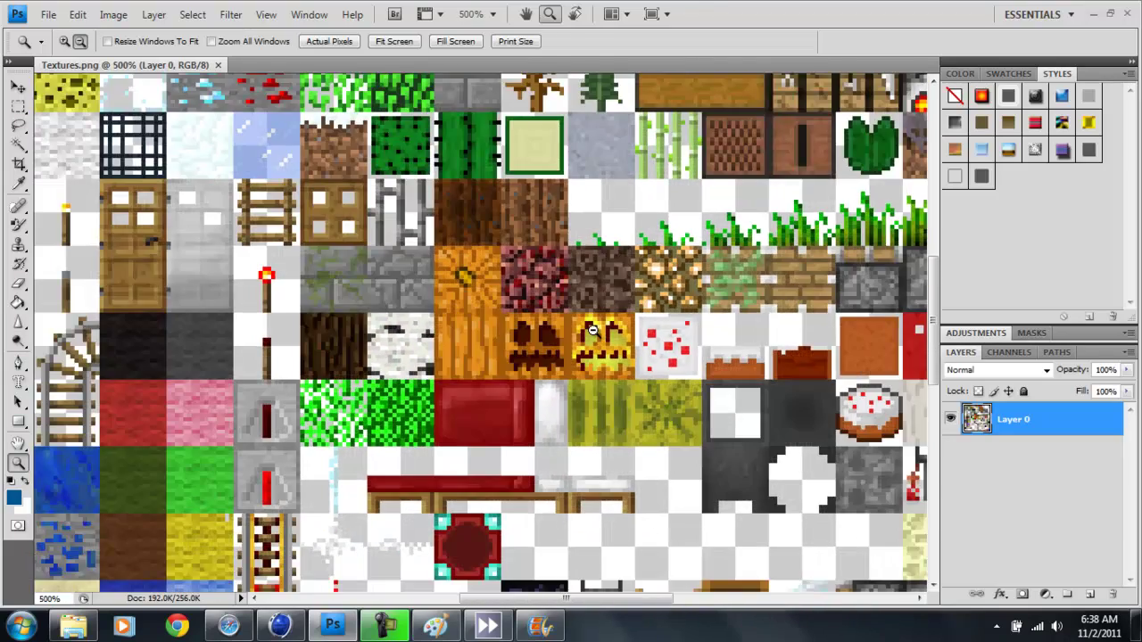
pyautogui.keyDown('alt'); pyautogui.click(592, 331); pyautogui.keyUp('alt')
pyautogui.keyDown('alt'); pyautogui.click(592, 331); pyautogui.keyUp('alt')
pyautogui.keyDown('alt'); pyautogui.click(592, 331); pyautogui.keyUp('alt')
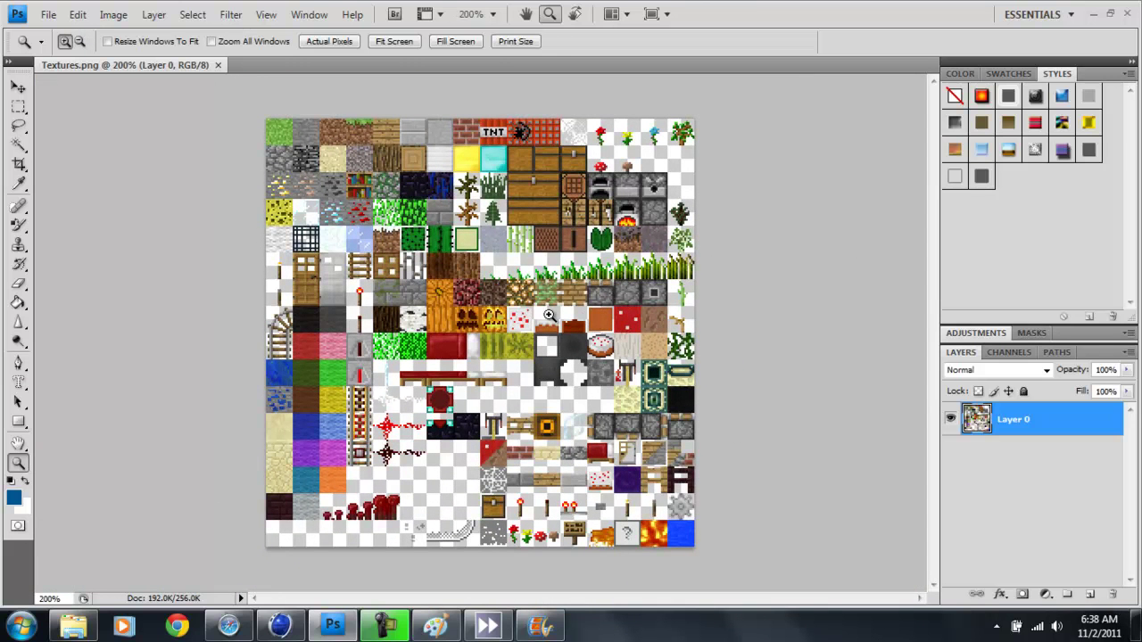
# - Magnify the carved jack-o'-lantern tile to pixel level, then zoom back out to the sheet
pyautogui.click(465, 311)
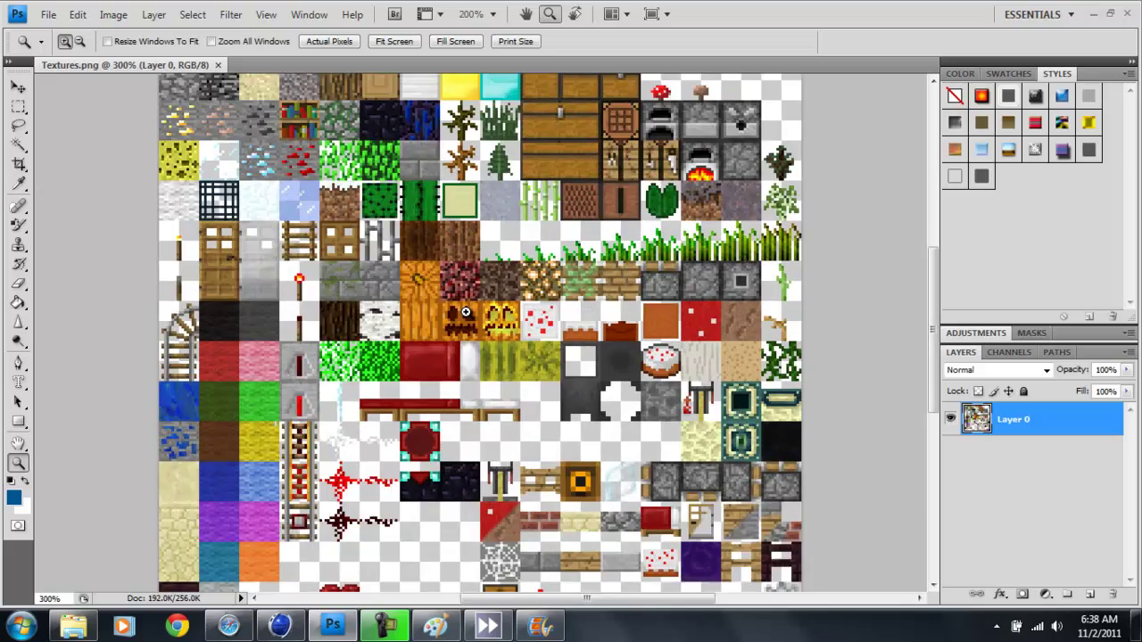
pyautogui.click(465, 312)
pyautogui.click(465, 312)
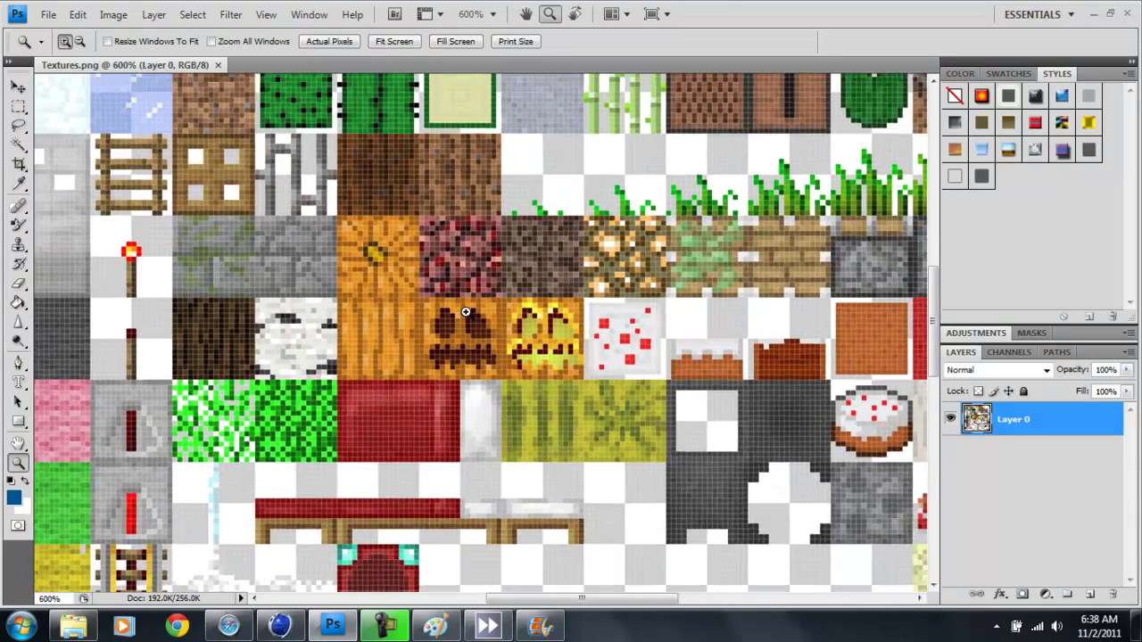
pyautogui.click(465, 312)
pyautogui.click(465, 312)
pyautogui.click(465, 311)
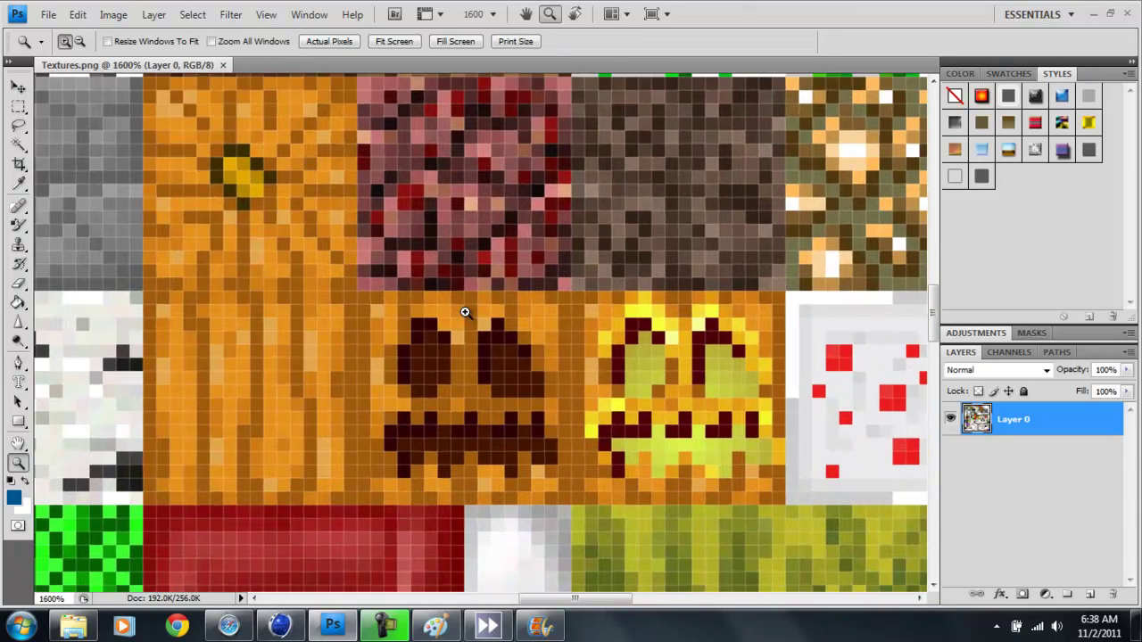
pyautogui.keyDown('alt'); pyautogui.click(465, 311); pyautogui.keyUp('alt')
pyautogui.keyDown('alt'); pyautogui.click(465, 311); pyautogui.keyUp('alt')
pyautogui.keyDown('alt'); pyautogui.click(466, 311); pyautogui.keyUp('alt')
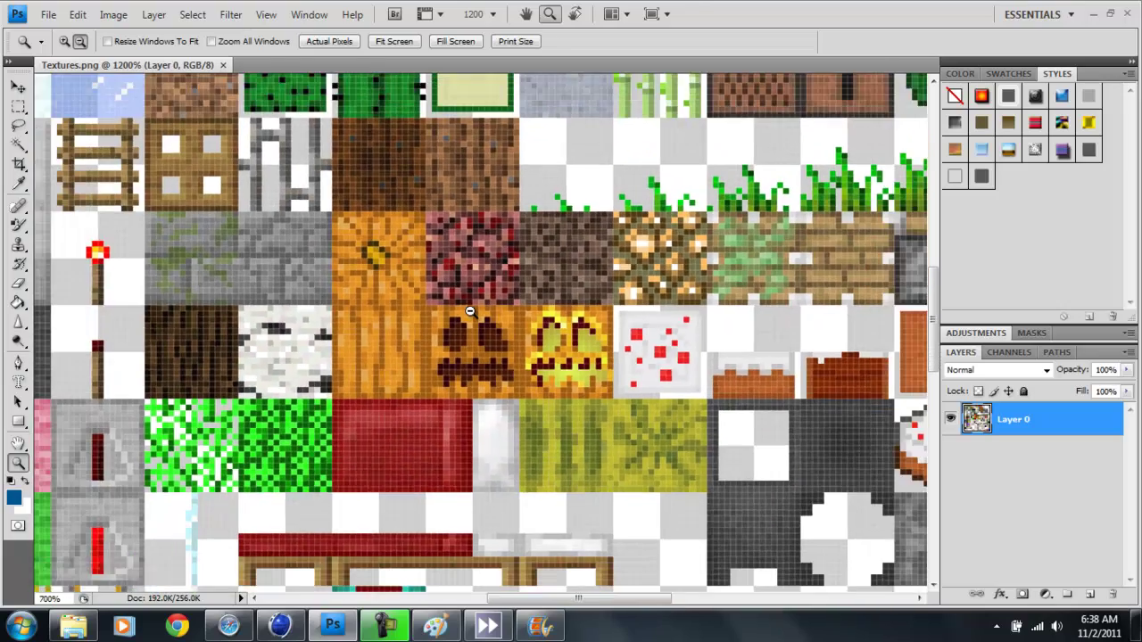
pyautogui.keyDown('alt'); pyautogui.click(469, 311); pyautogui.keyUp('alt')
pyautogui.keyDown('alt'); pyautogui.click(471, 312); pyautogui.keyUp('alt')
pyautogui.keyDown('alt'); pyautogui.click(477, 311); pyautogui.keyUp('alt')
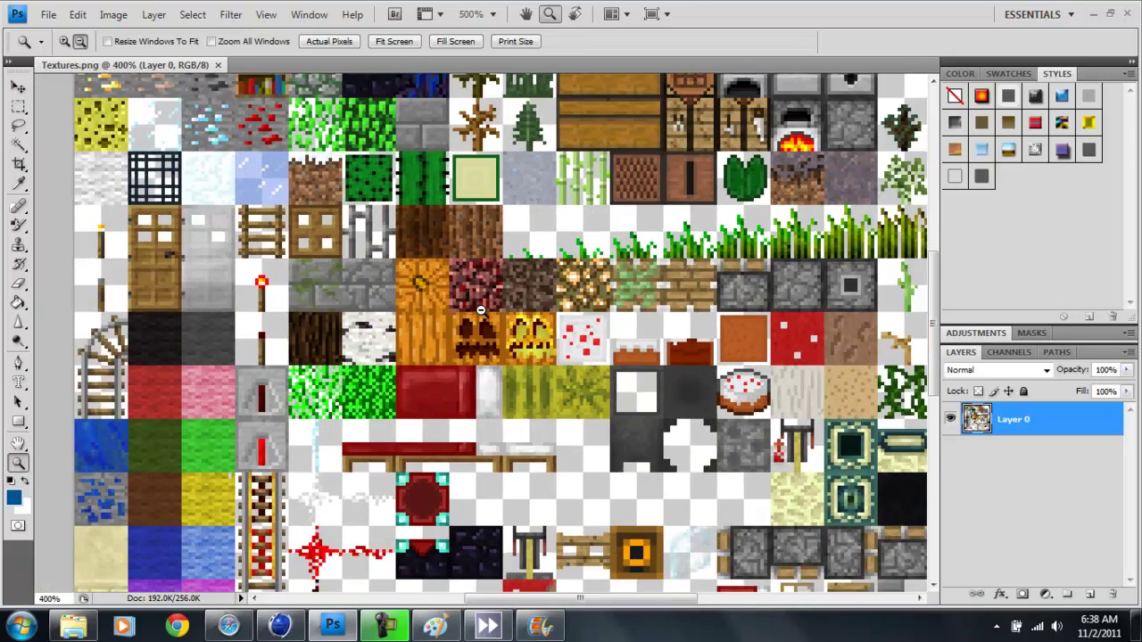
pyautogui.keyDown('alt'); pyautogui.click(483, 310); pyautogui.keyUp('alt')
pyautogui.keyDown('alt'); pyautogui.click(484, 310); pyautogui.keyUp('alt')
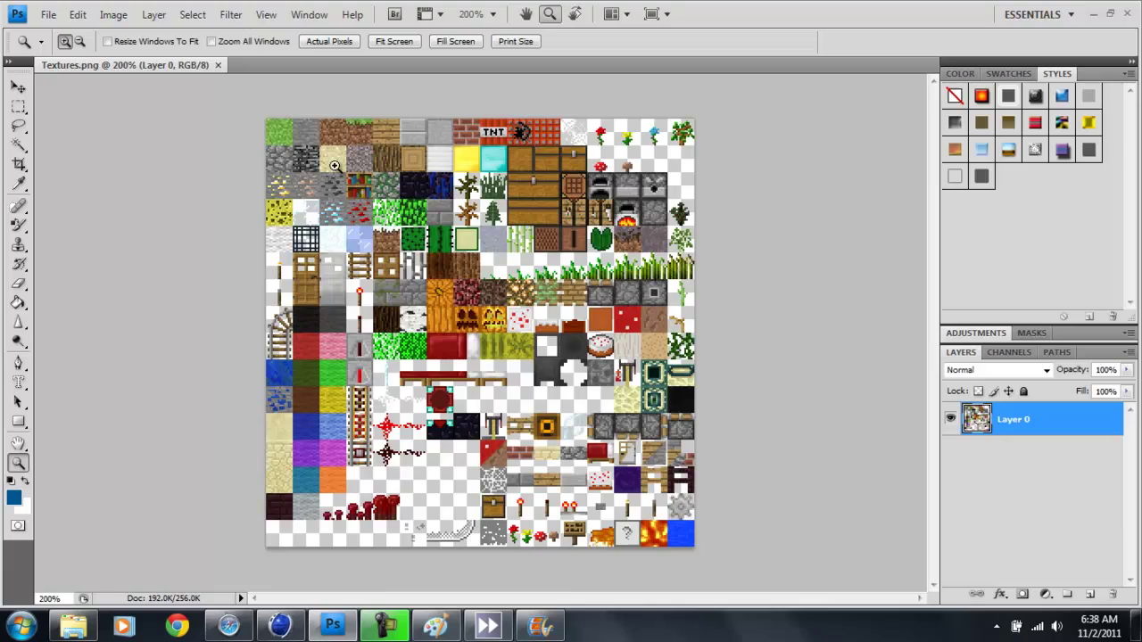
# - Zoom in to 1200% on the wood tiles and scroll up one row
pyautogui.click(413, 177)
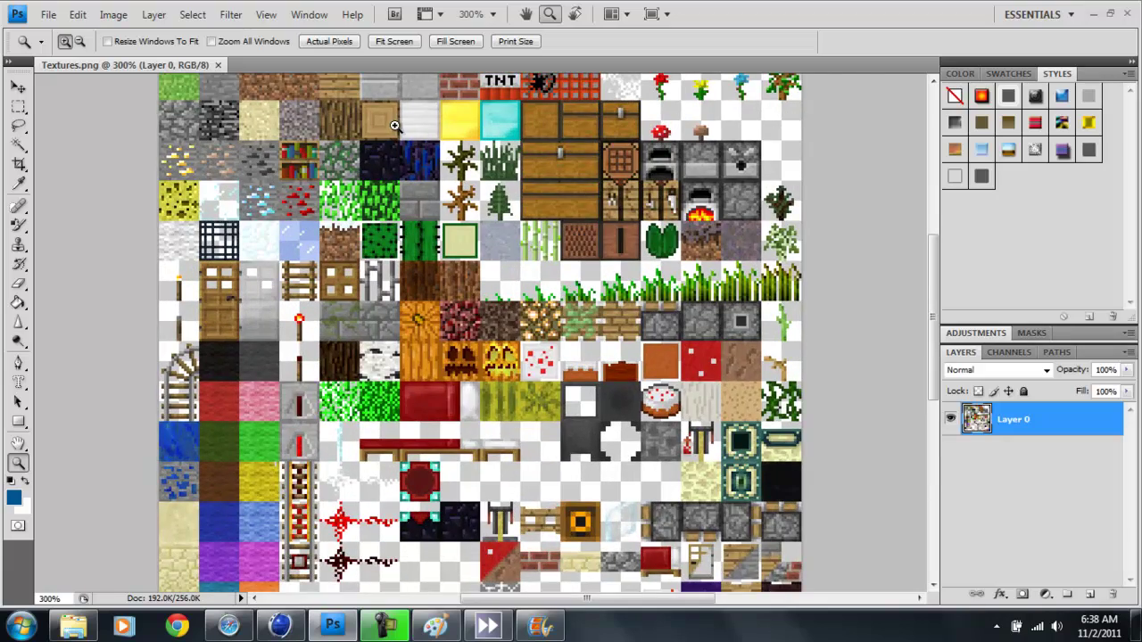
pyautogui.click(398, 128)
pyautogui.click(352, 119)
pyautogui.click(352, 118)
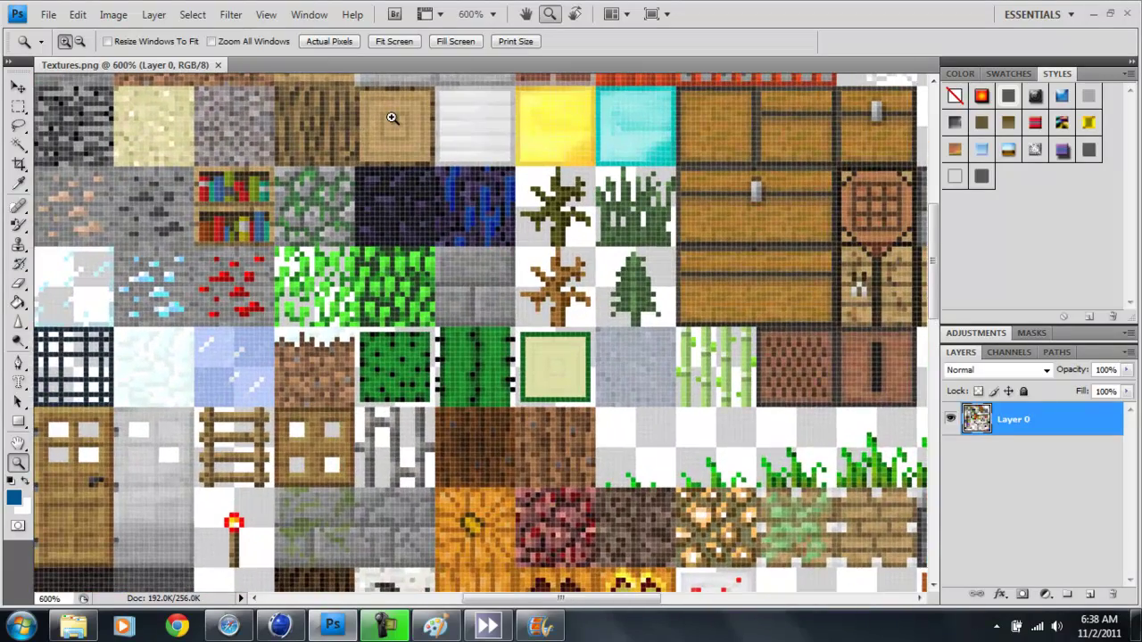
pyautogui.click(354, 119)
pyautogui.click(356, 119)
pyautogui.click(393, 118)
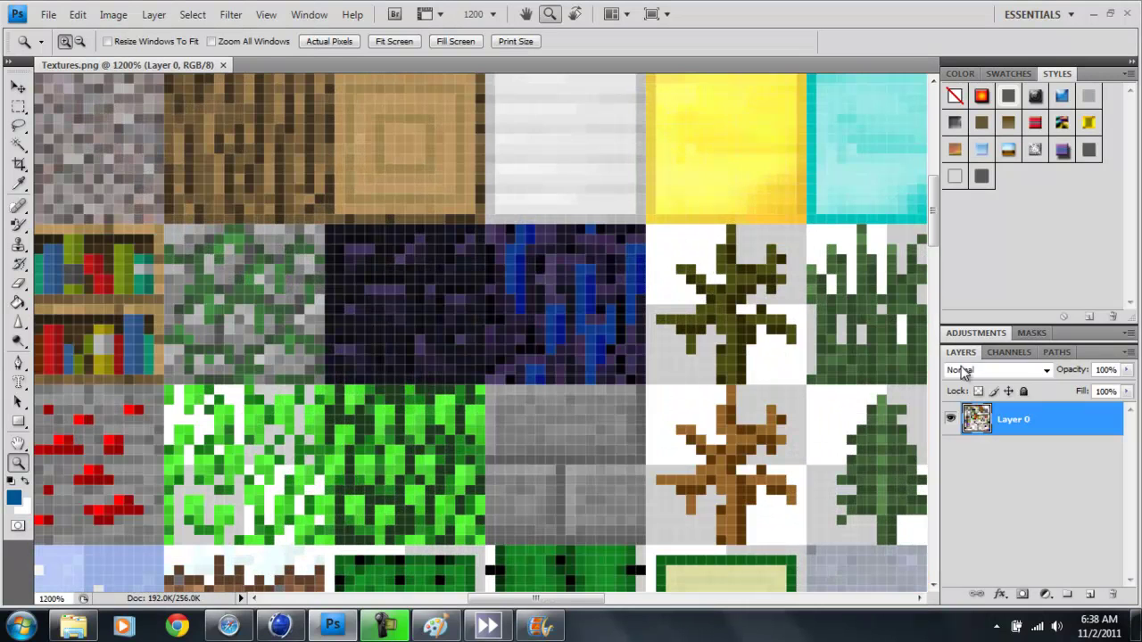
pyautogui.moveTo(935, 221); pyautogui.dragTo(934, 191)
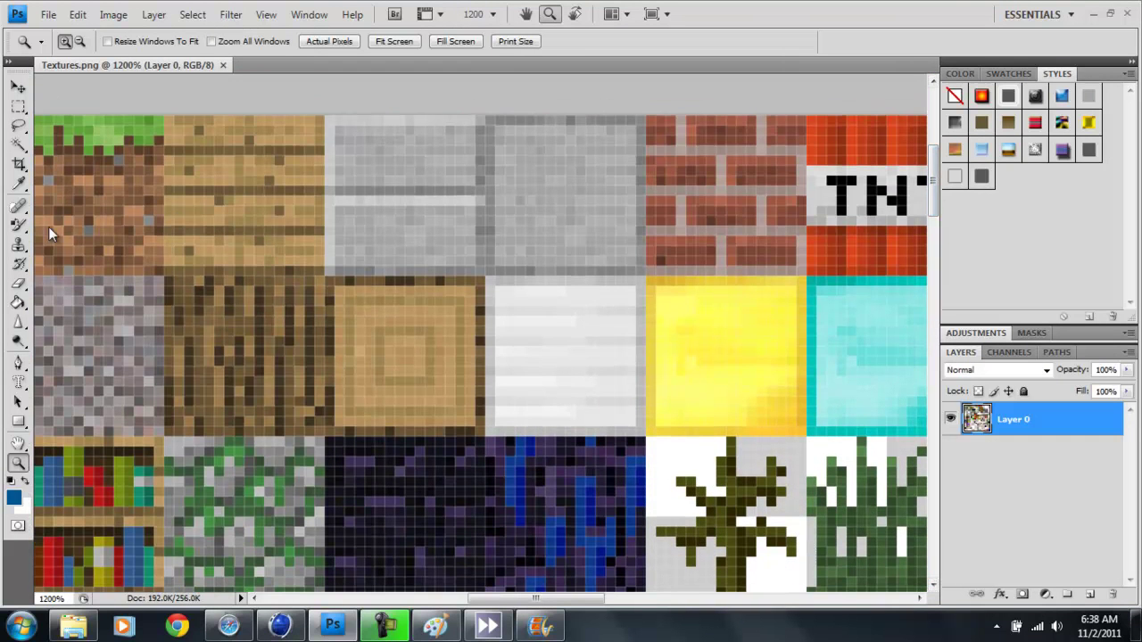
# - Crop Textures.png to just the tan log-top tile with concentric rings
pyautogui.click(20, 164)
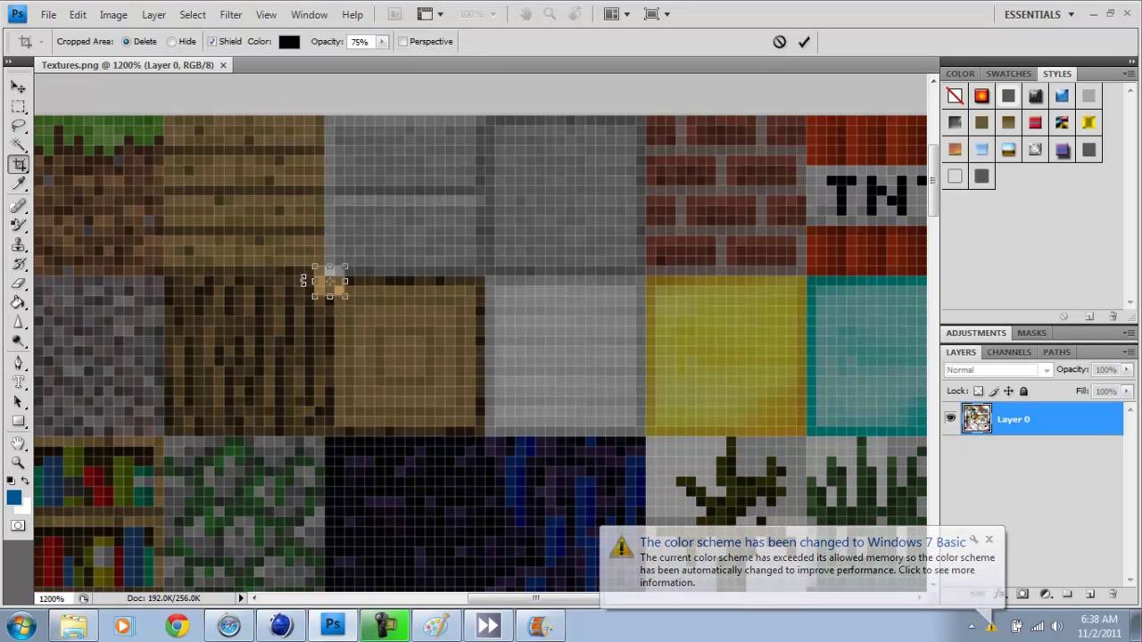
pyautogui.press('v')
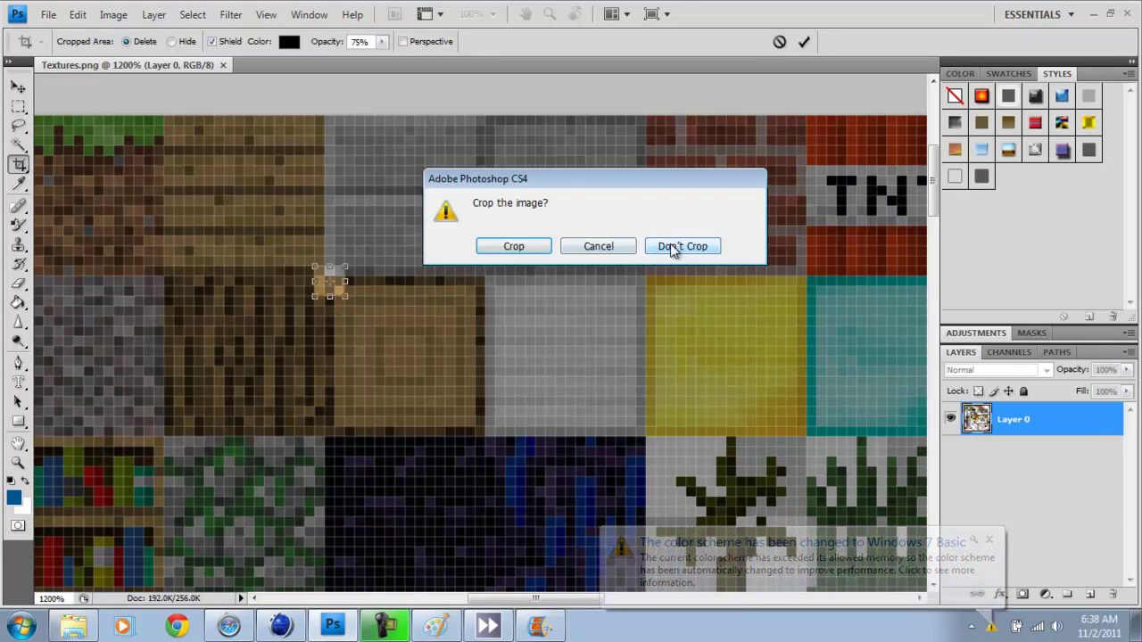
pyautogui.click(681, 247)
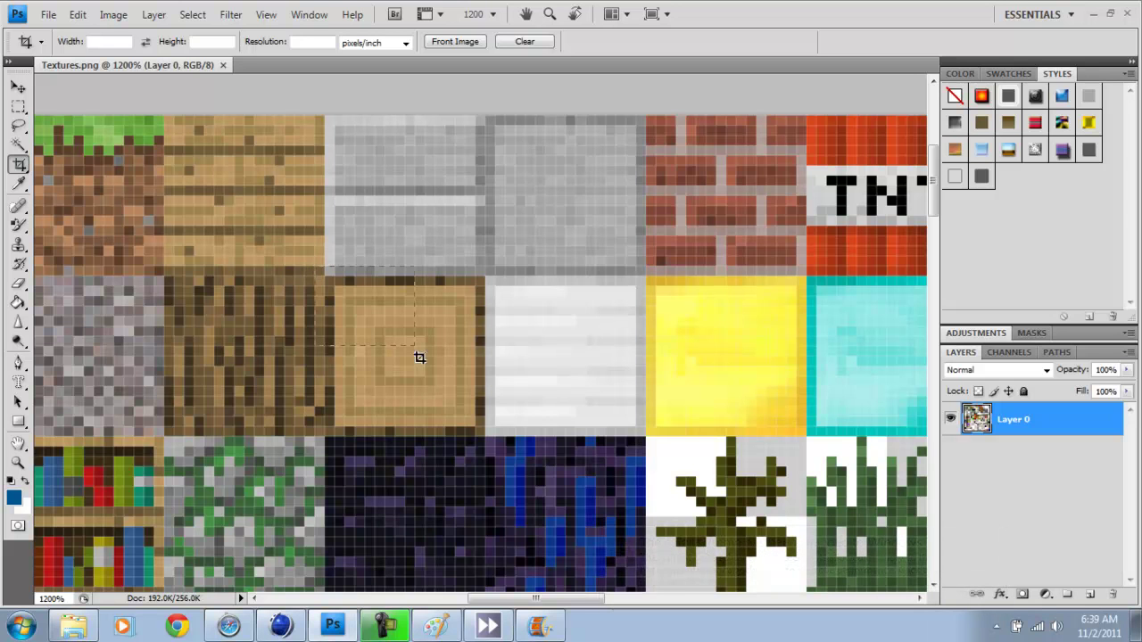
pyautogui.moveTo(420, 357); pyautogui.dragTo(482, 431)
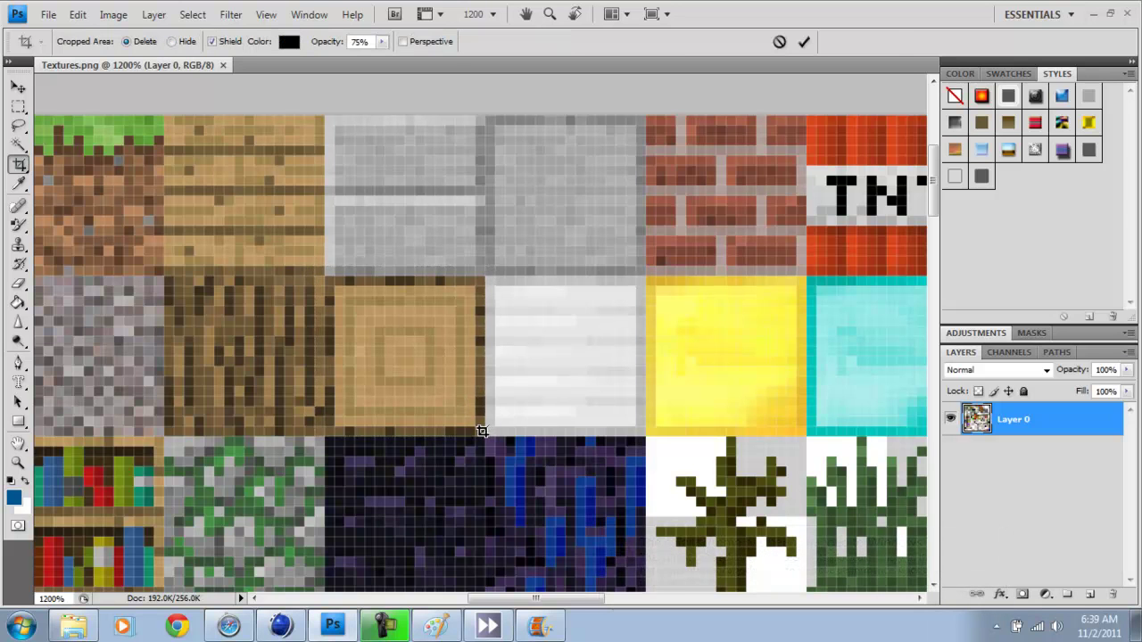
pyautogui.moveTo(312, 353); pyautogui.dragTo(319, 354)
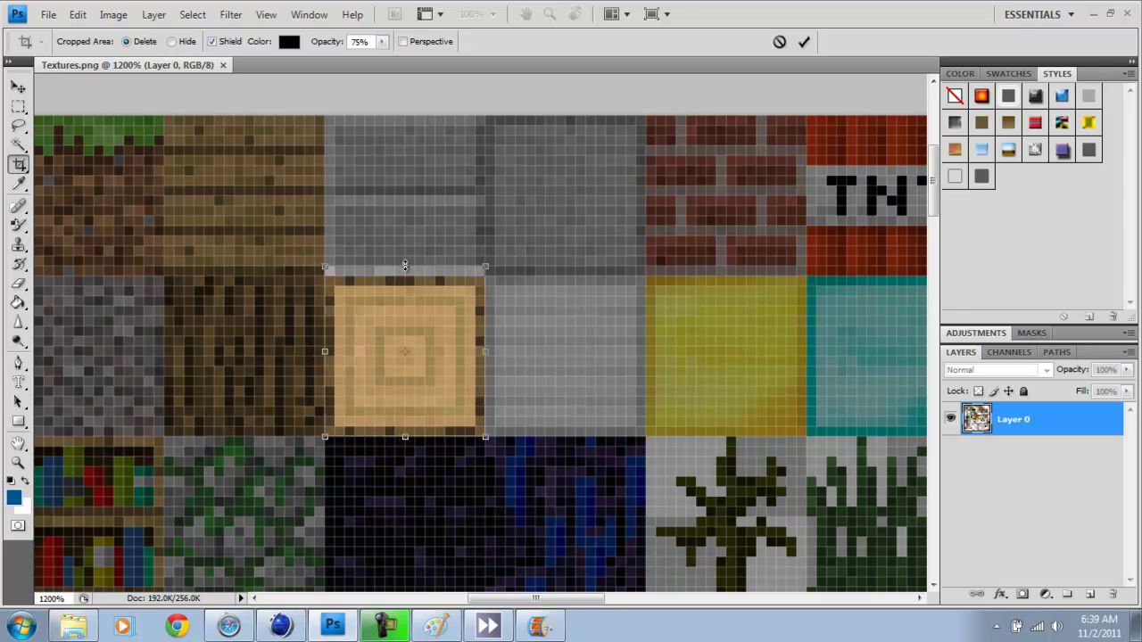
pyautogui.moveTo(405, 267); pyautogui.dragTo(405, 277)
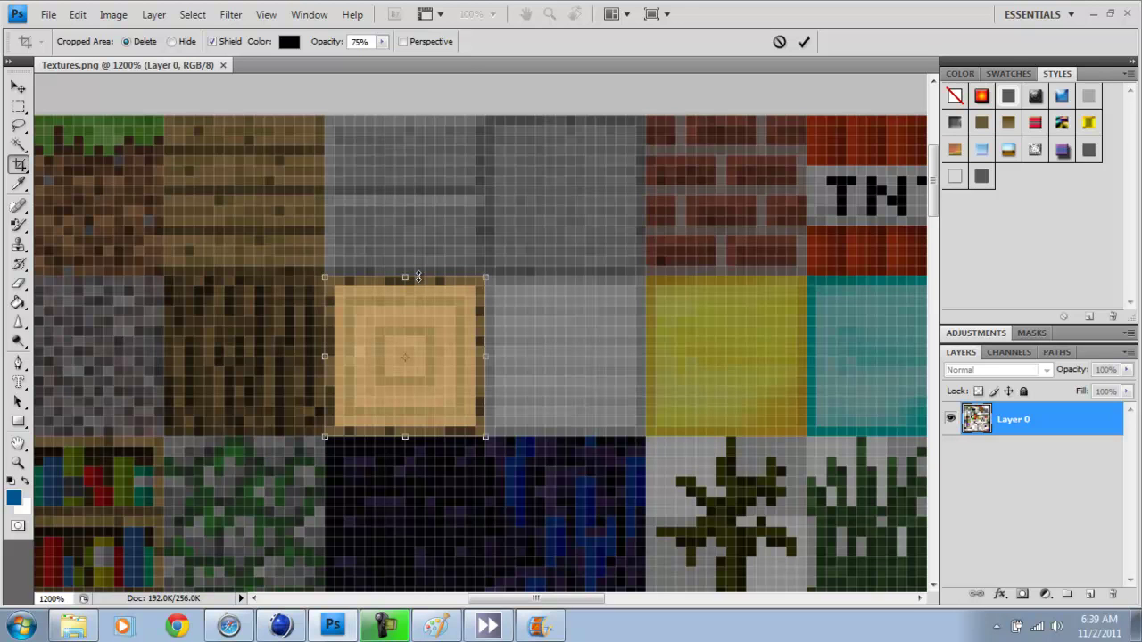
pyautogui.press('Return')
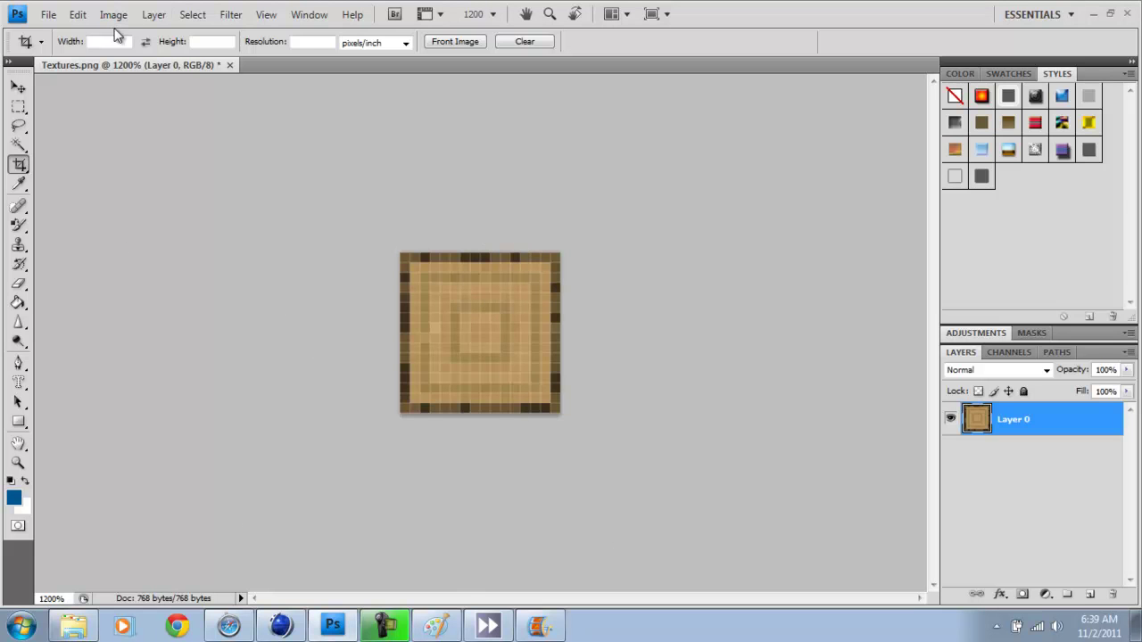
pyautogui.click(229, 65)
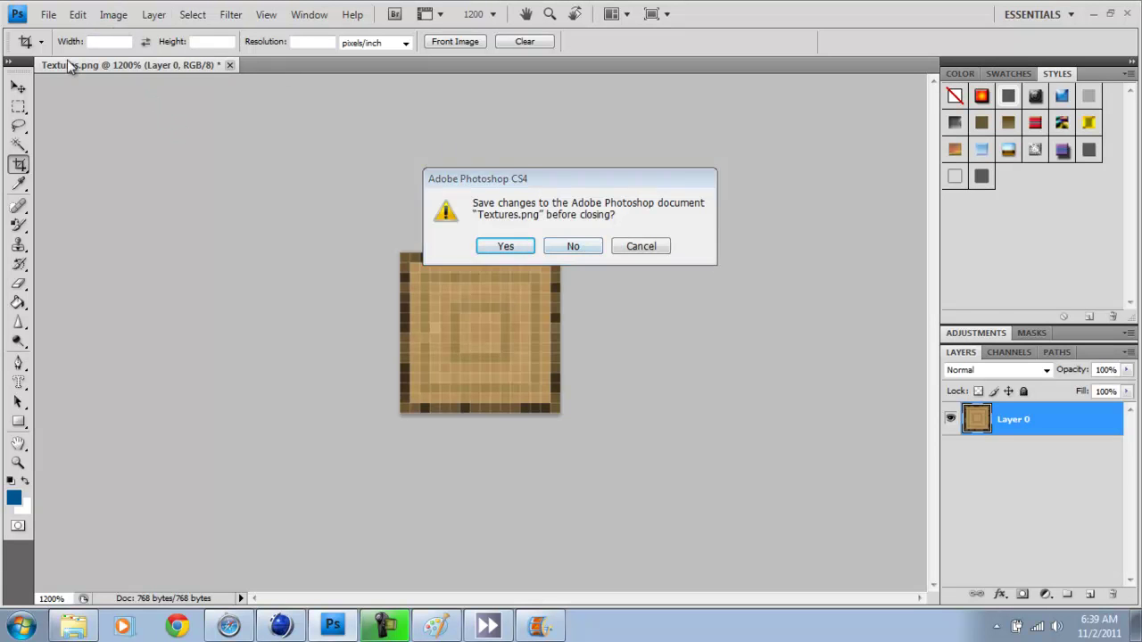
pyautogui.click(667, 248)
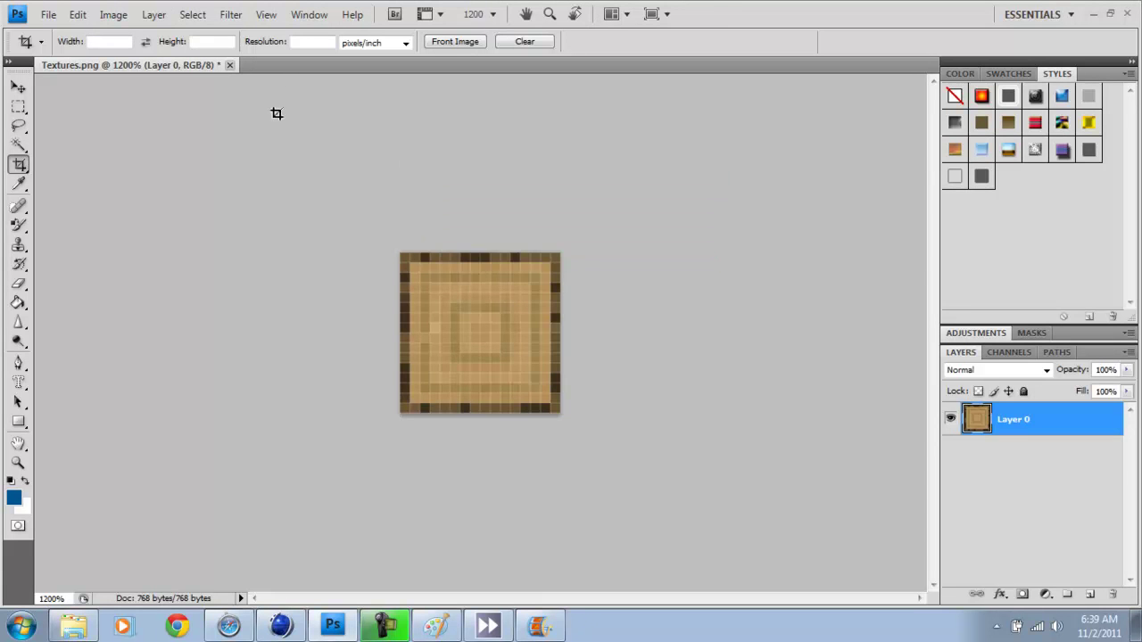
pyautogui.click(49, 13)
pyautogui.moveTo(86, 123)
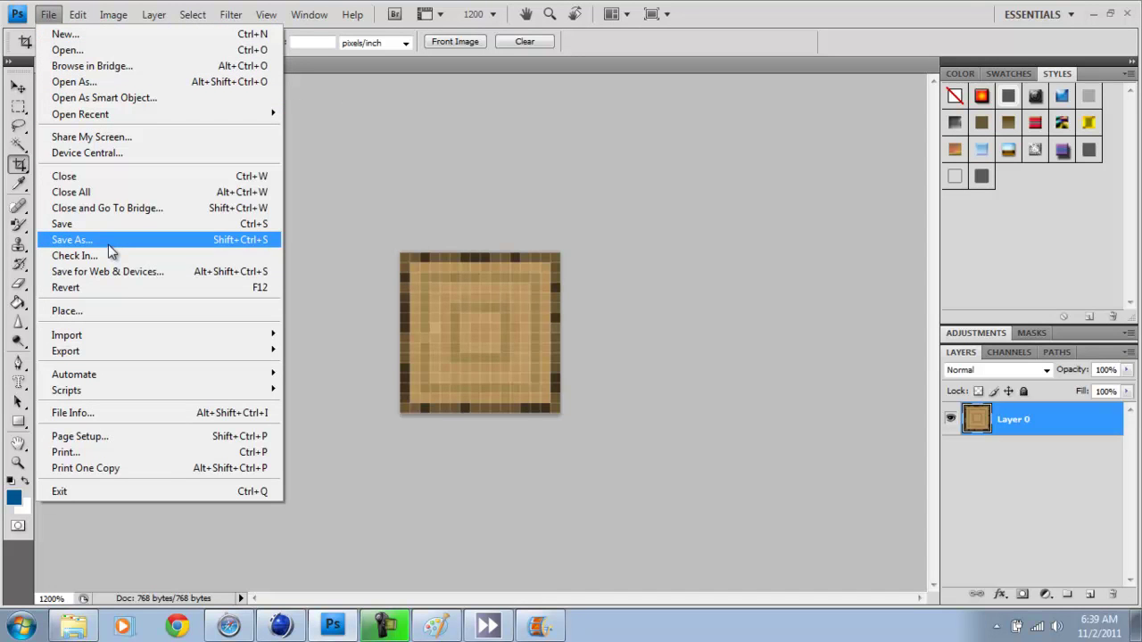
pyautogui.click(517, 167)
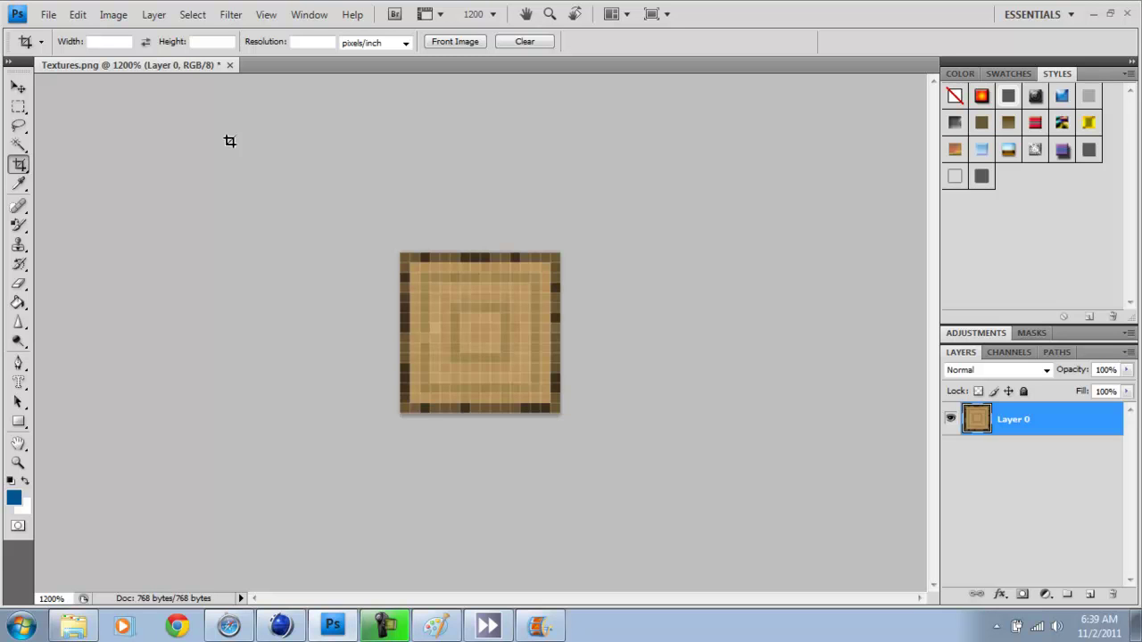
# - Open BlockCSS.png from the Pictures folder
pyautogui.click(49, 16)
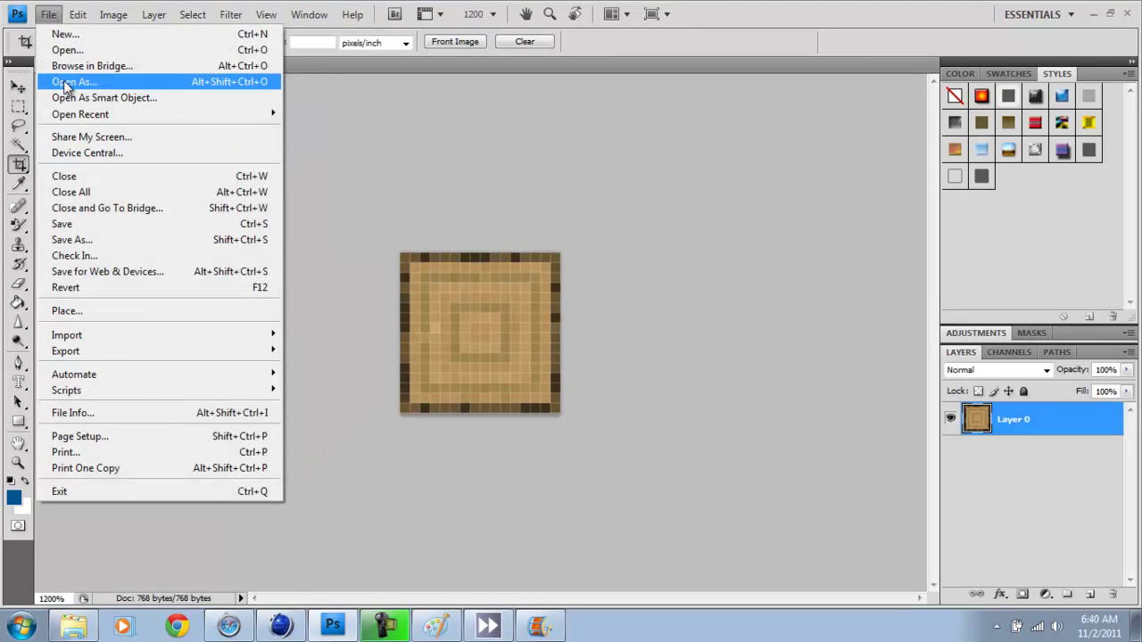
pyautogui.click(69, 51)
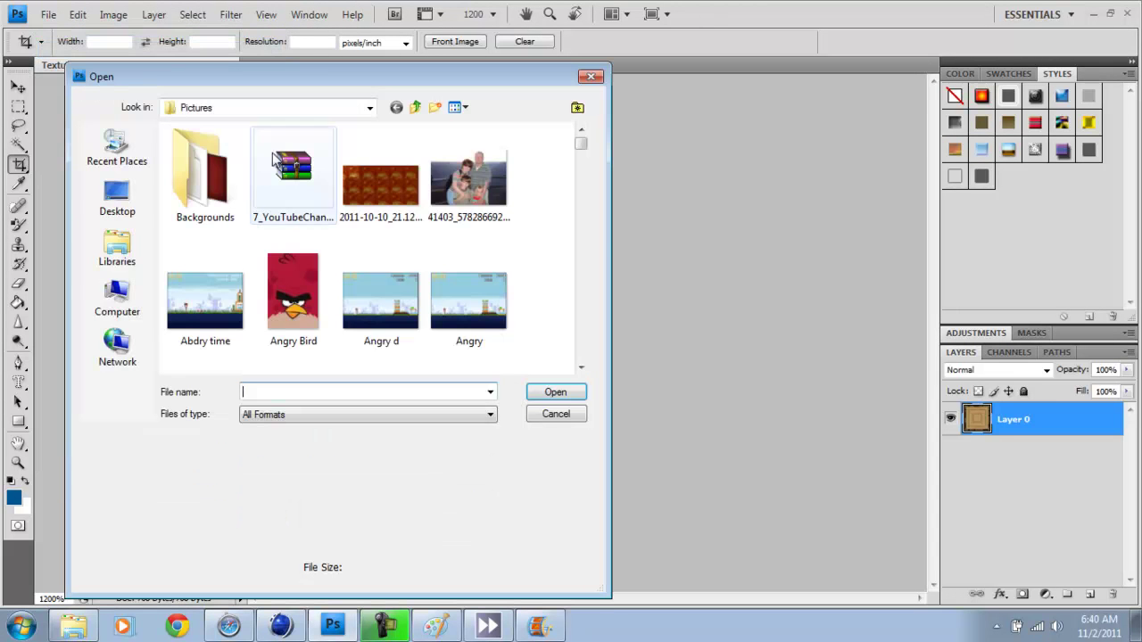
pyautogui.write('Bl')
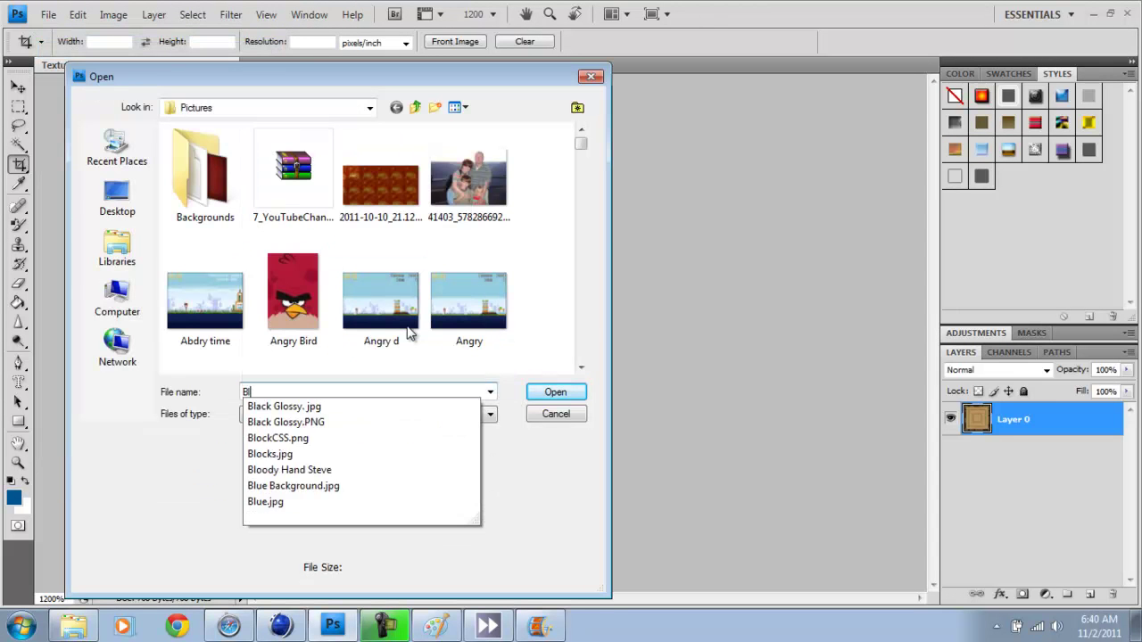
pyautogui.write('ockCS')
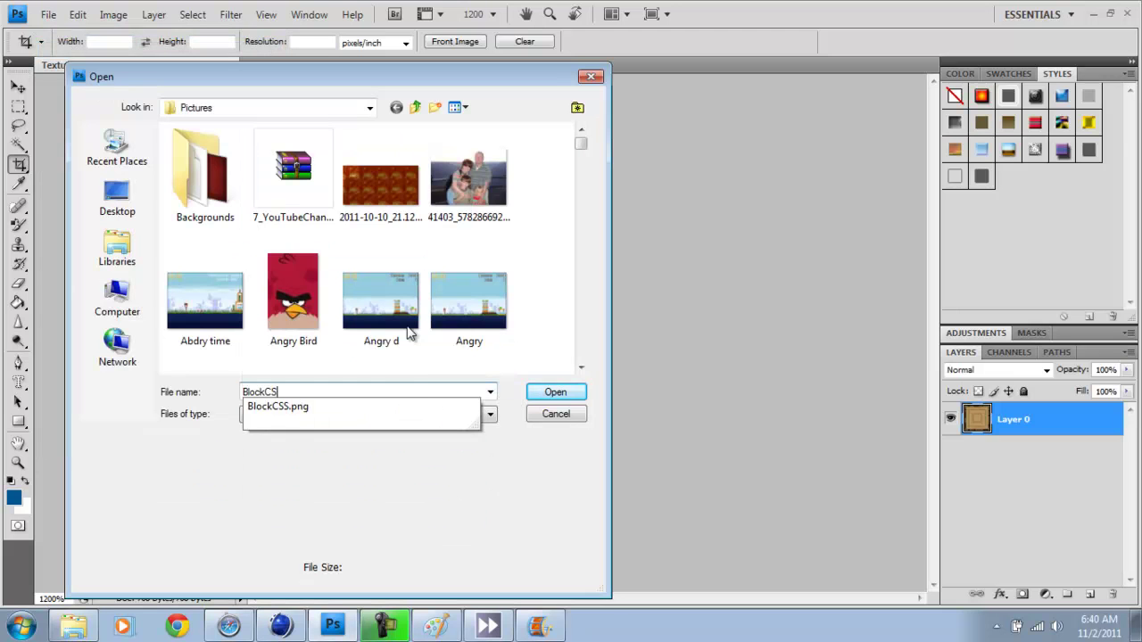
pyautogui.click(580, 396)
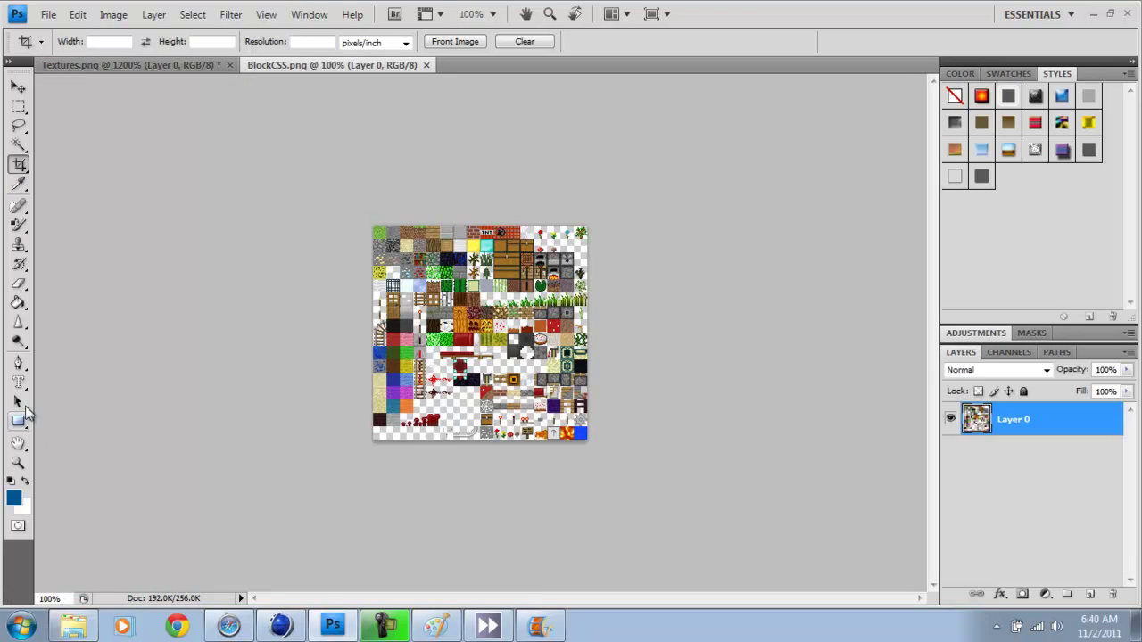
# - Zoom BlockCSS.png in to 1600% on the bark and wood-top tiles
pyautogui.click(18, 462)
pyautogui.click(454, 265)
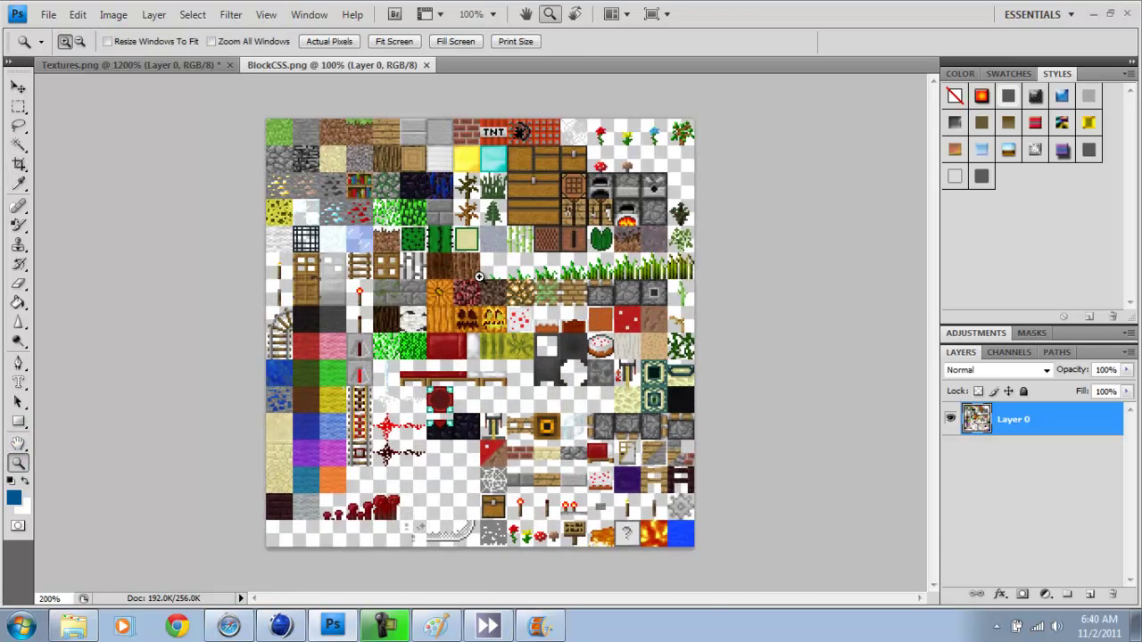
pyautogui.click(454, 265)
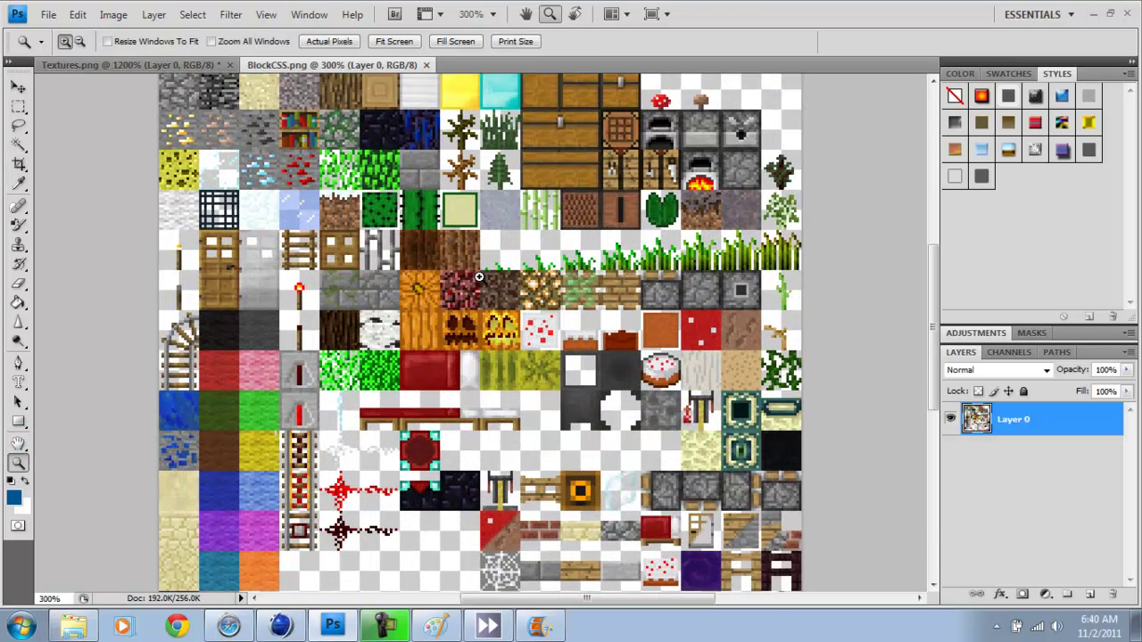
pyautogui.click(435, 136)
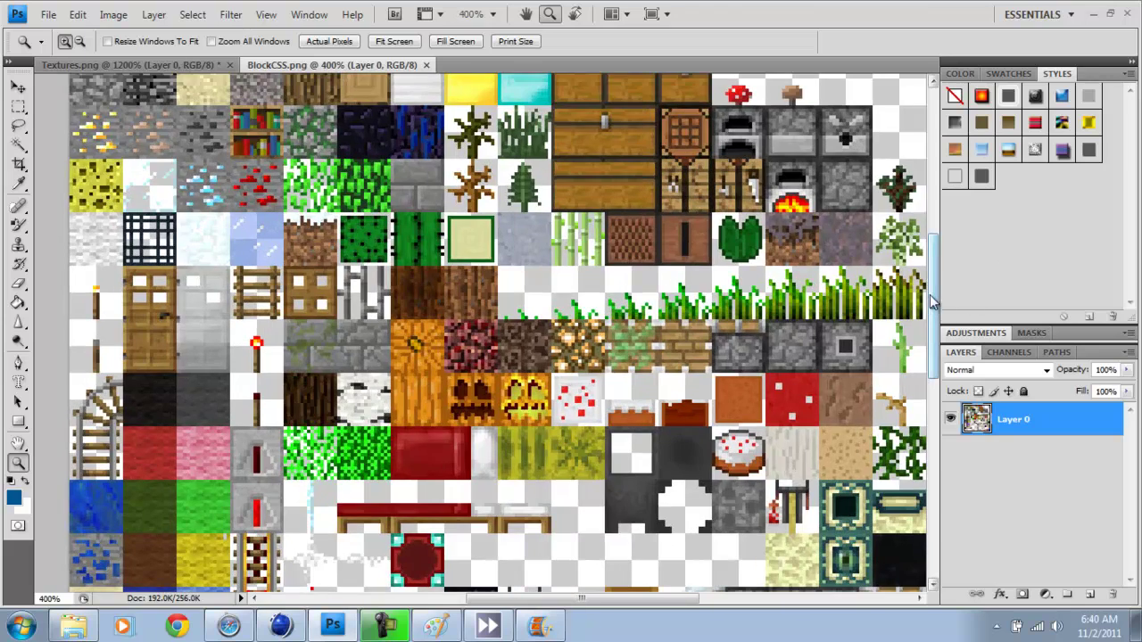
pyautogui.scroll(3, 935, 240)
pyautogui.scroll(-1, 935, 234)
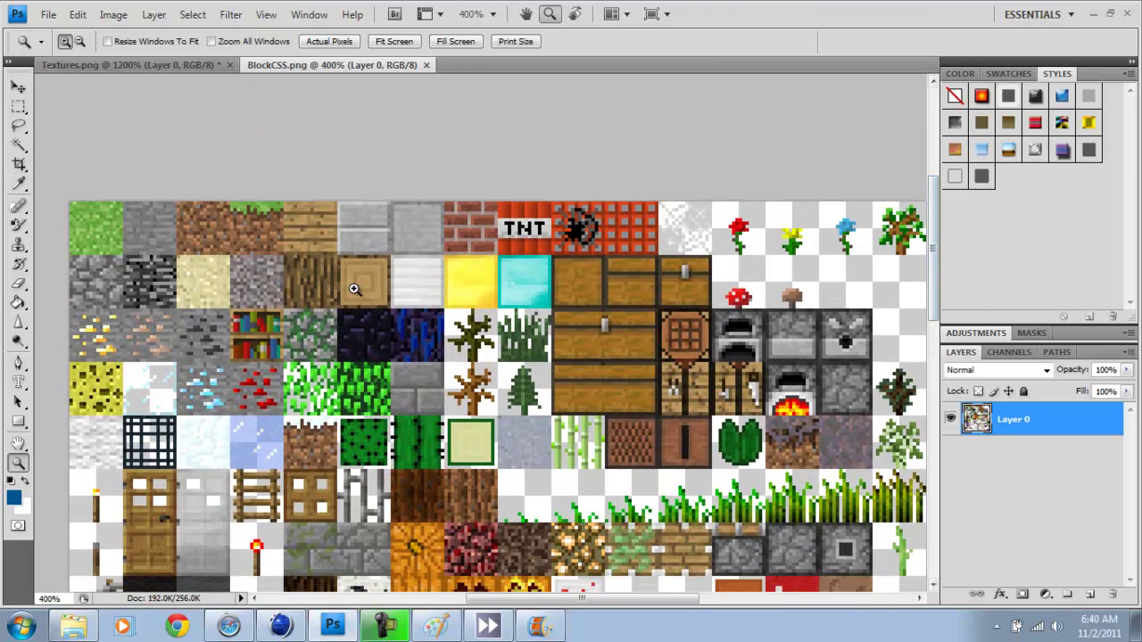
pyautogui.click(313, 277)
pyautogui.click(303, 279)
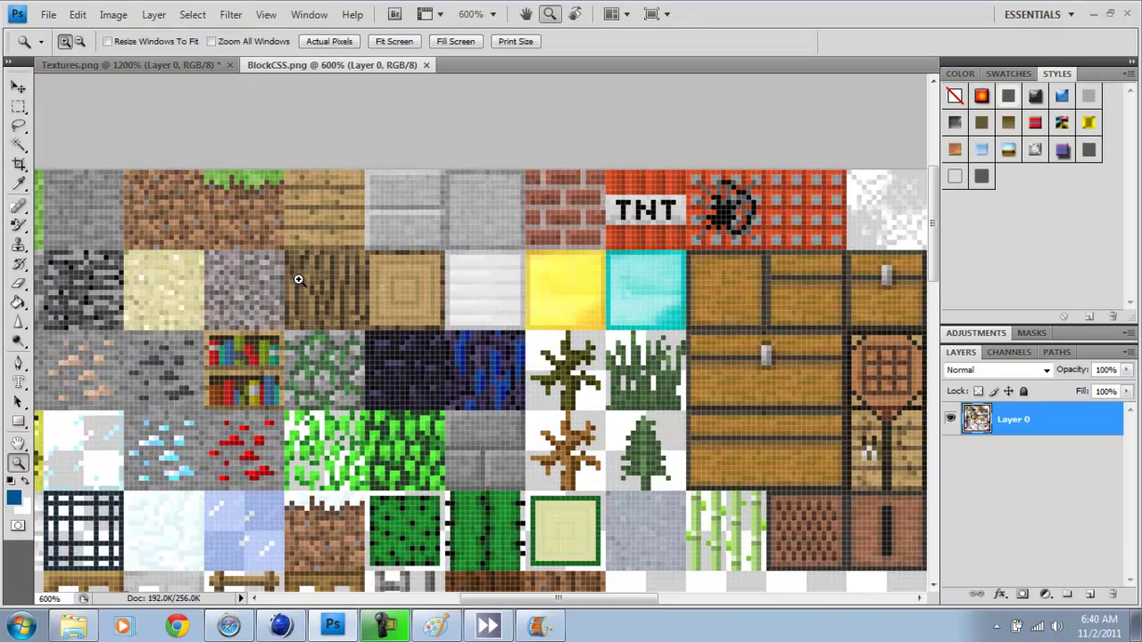
pyautogui.click(298, 279)
pyautogui.click(298, 279)
pyautogui.click(296, 275)
pyautogui.click(296, 274)
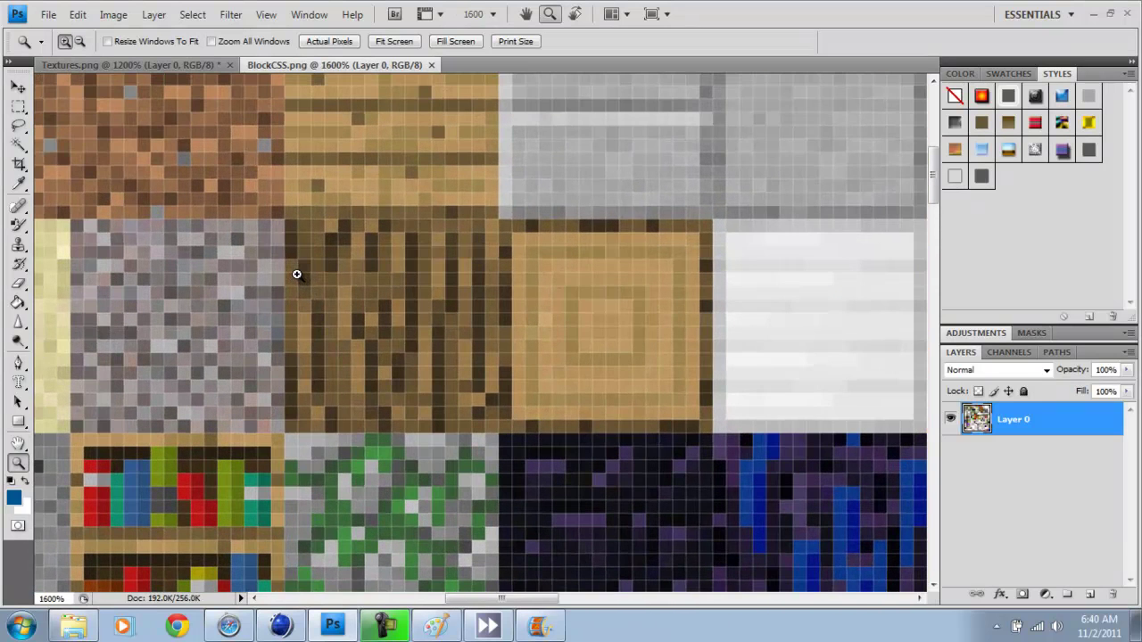
# - Crop BlockCSS.png to the single bark side tile, then return to Cinema 4D
pyautogui.click(19, 164)
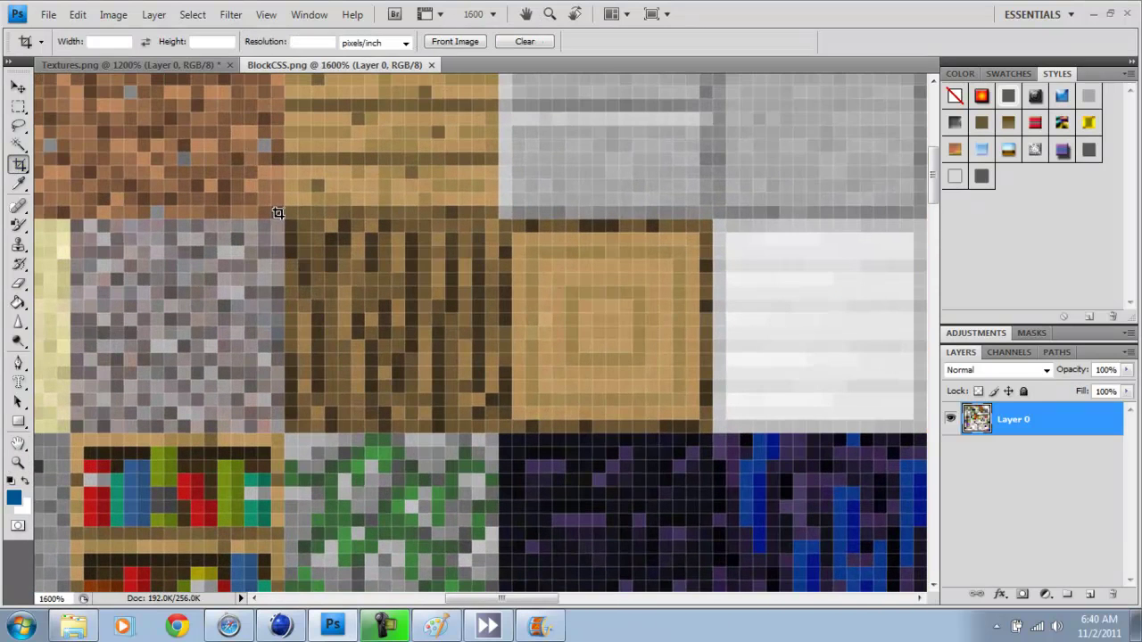
pyautogui.moveTo(277, 210); pyautogui.dragTo(494, 428)
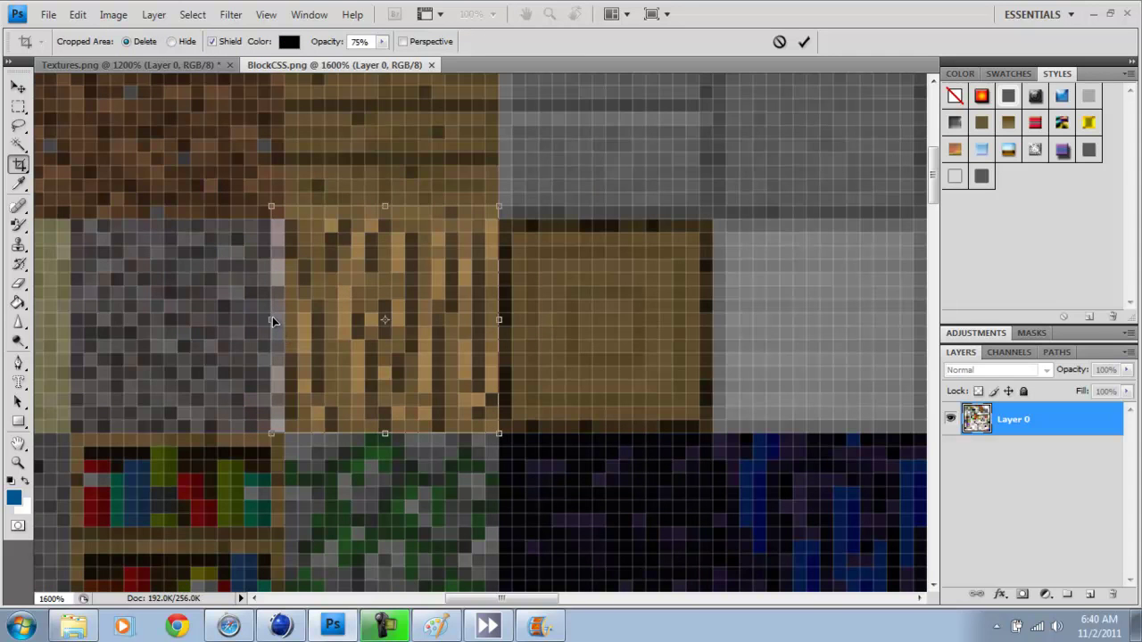
pyautogui.moveTo(272, 319); pyautogui.dragTo(283, 321)
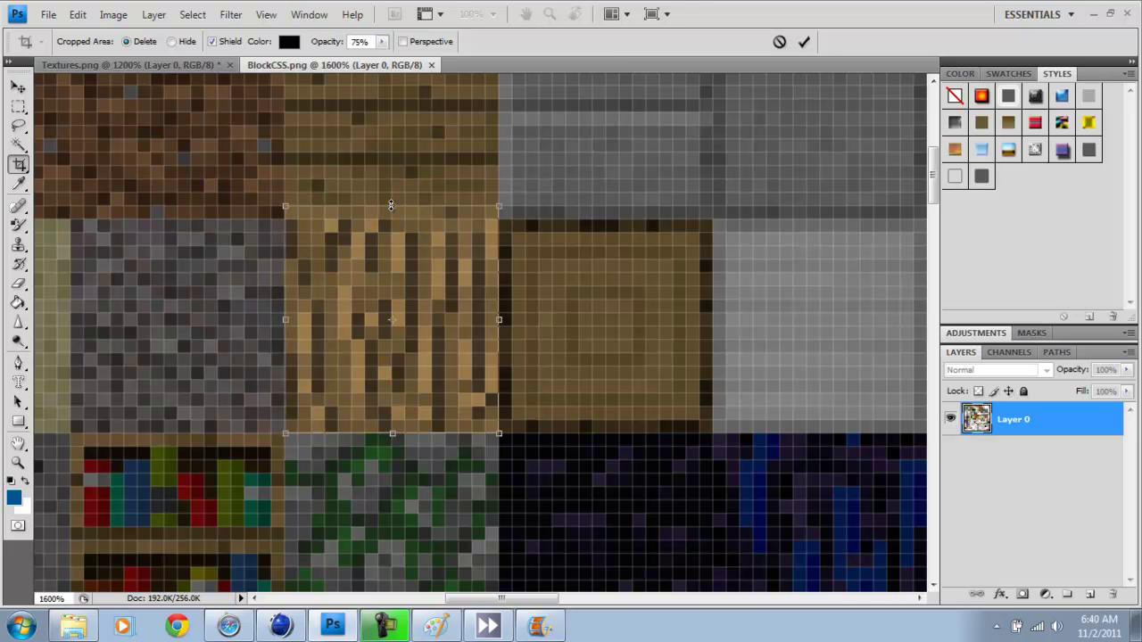
pyautogui.moveTo(391, 208); pyautogui.dragTo(391, 219)
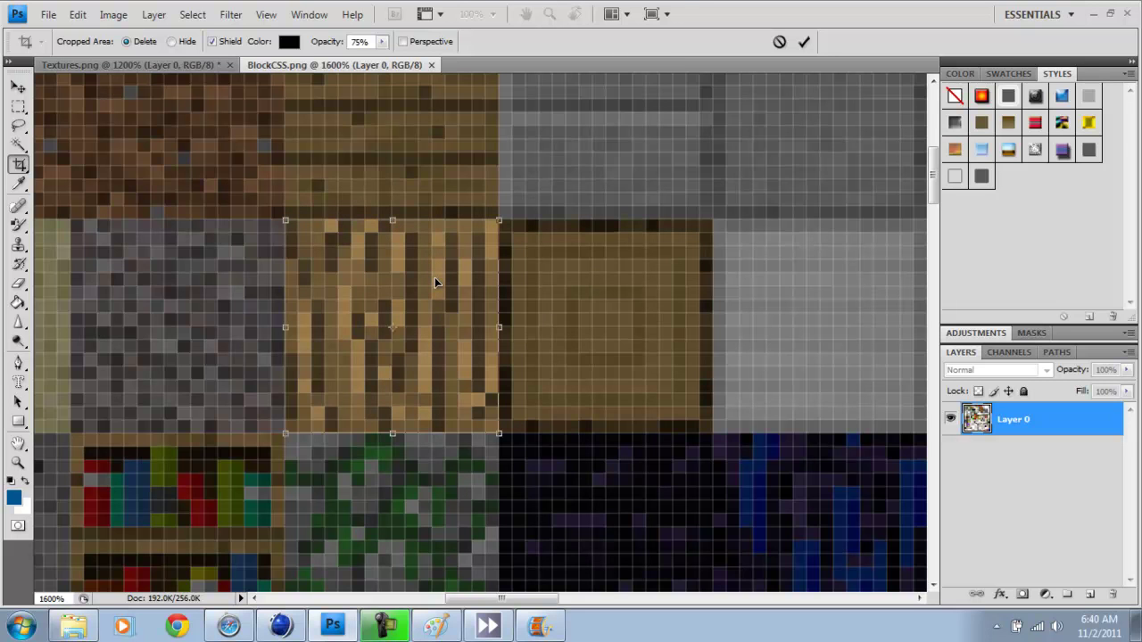
pyautogui.press('Return')
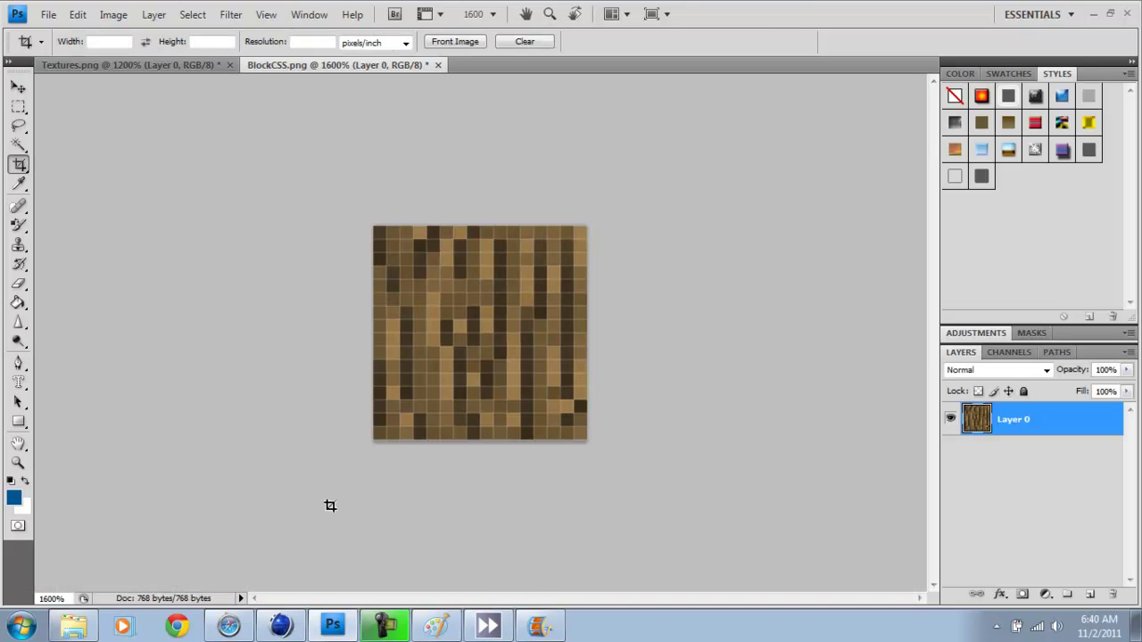
pyautogui.hotkey('alt', 'Tab')
pyautogui.click(10, 25)
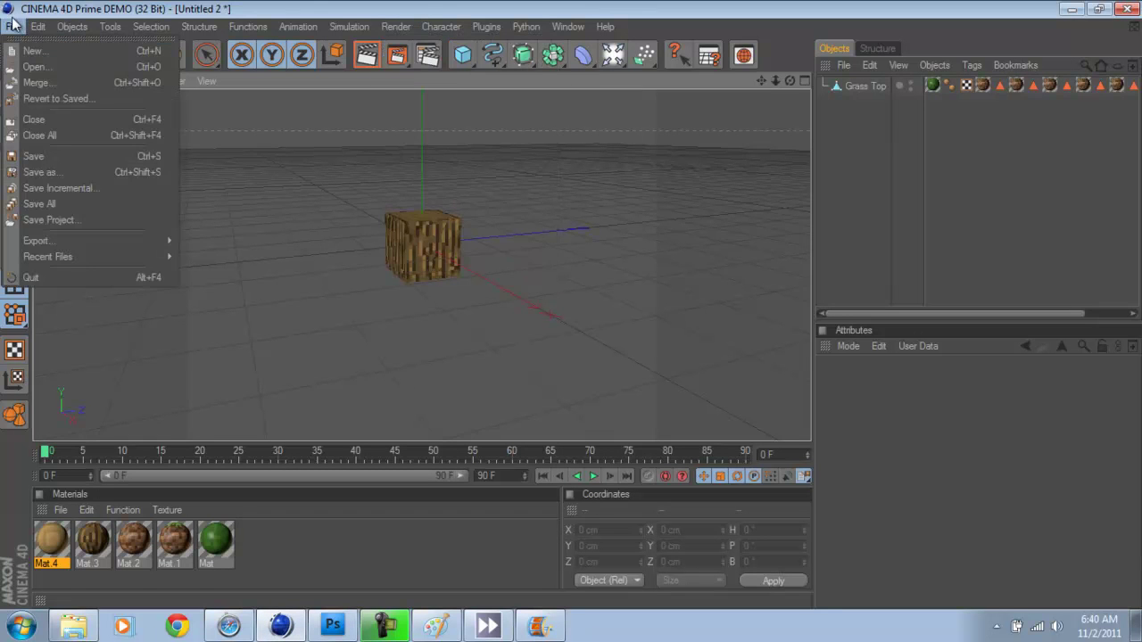
# - Start a new scene and add the Diamond Ore cube from SnowTau's Minecraft Kit Ores presets
pyautogui.click(27, 52)
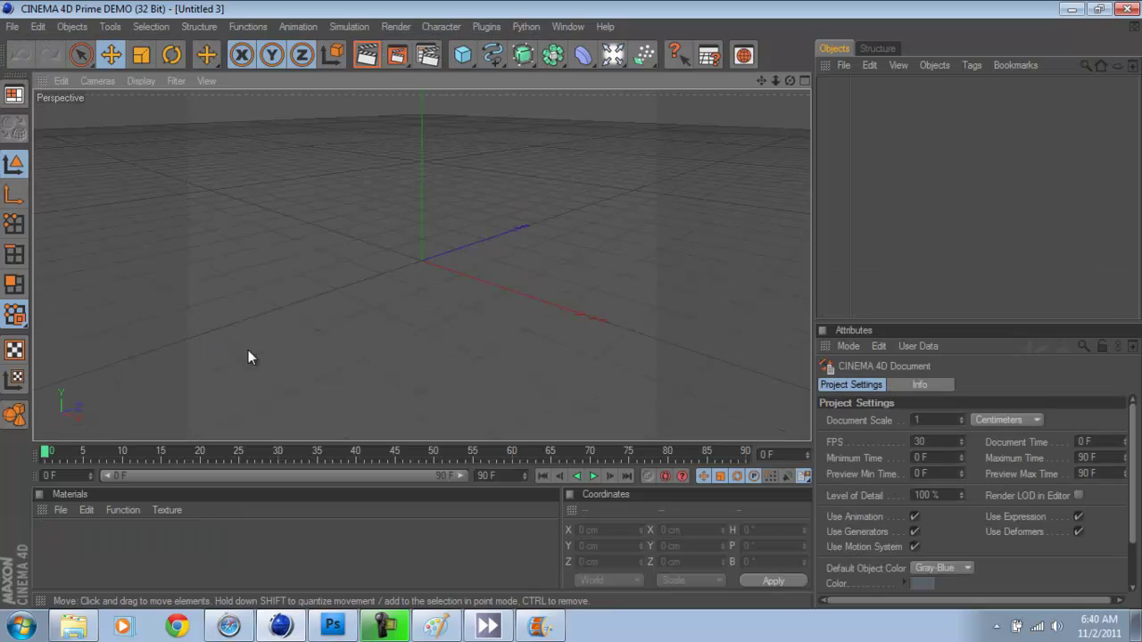
pyautogui.keyDown('alt'); pyautogui.moveTo(575, 306); pyautogui.dragTo(388, 318); pyautogui.keyUp('alt')
pyautogui.hotkey('shift', 'F8')
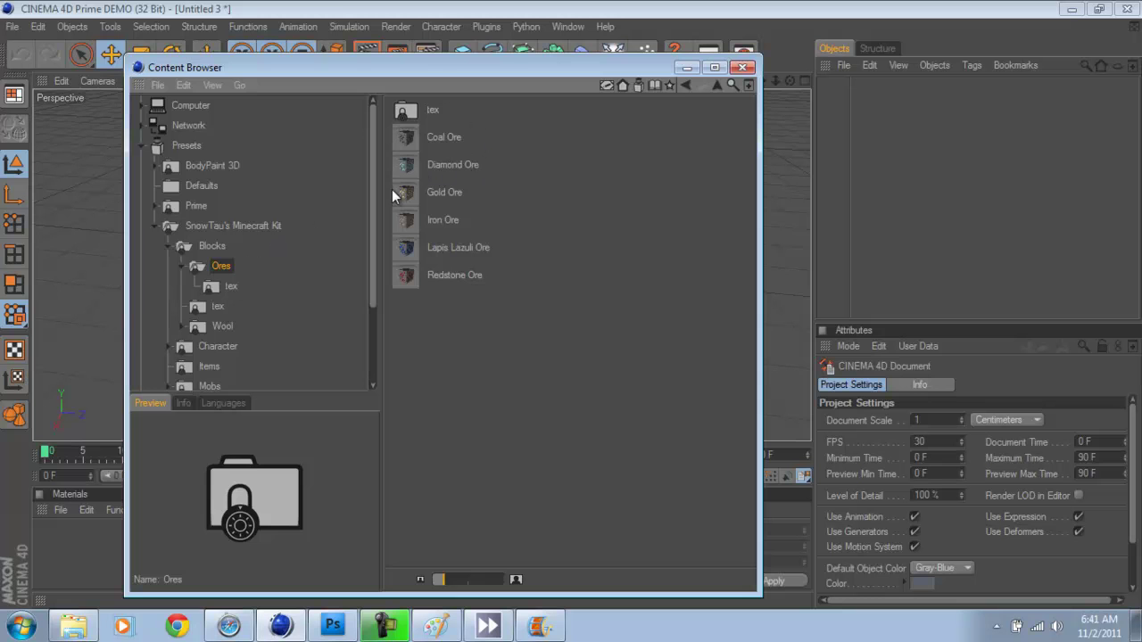
pyautogui.click(454, 164)
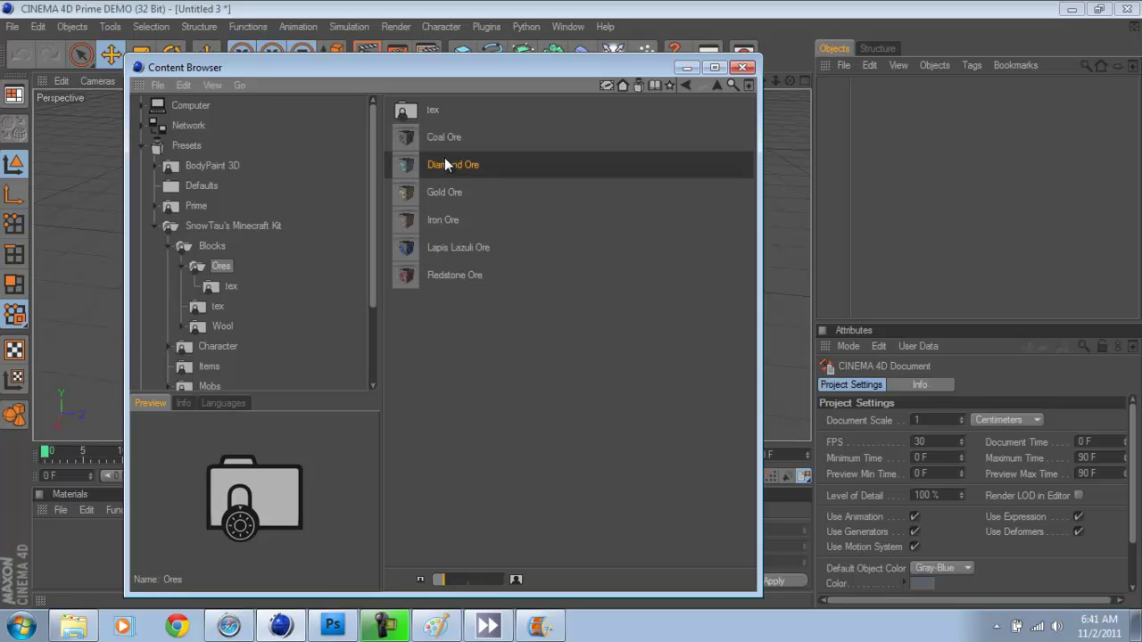
pyautogui.doubleClick(476, 164)
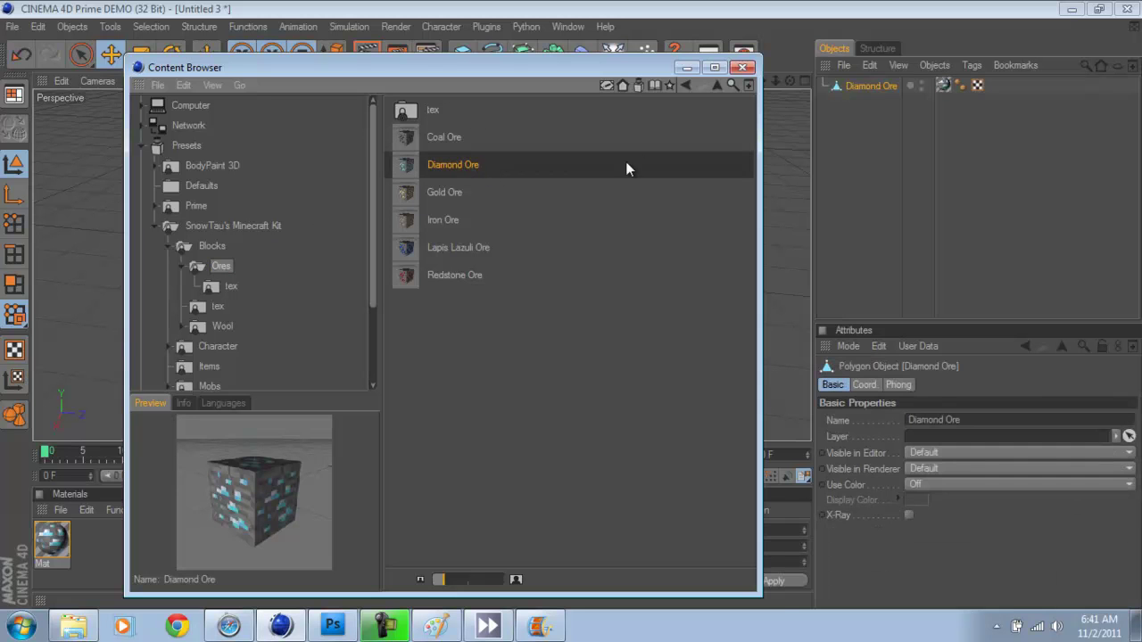
pyautogui.click(743, 67)
pyautogui.scroll(2, 622, 278)
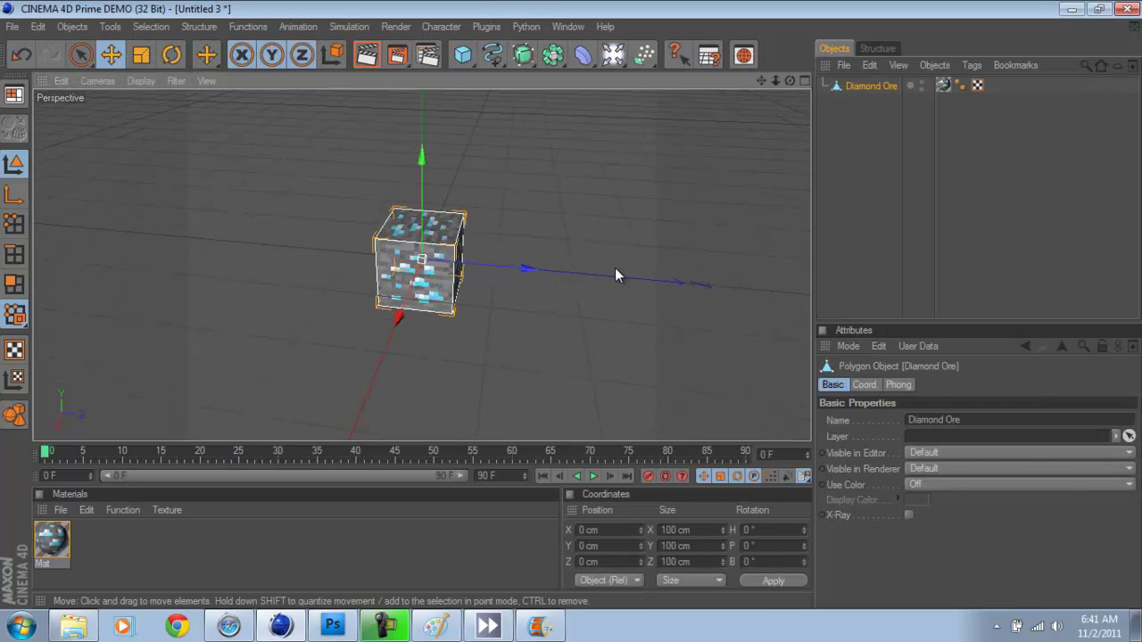
pyautogui.keyDown('alt'); pyautogui.moveTo(615, 275); pyautogui.dragTo(571, 312); pyautogui.keyUp('alt')
pyautogui.click(205, 549)
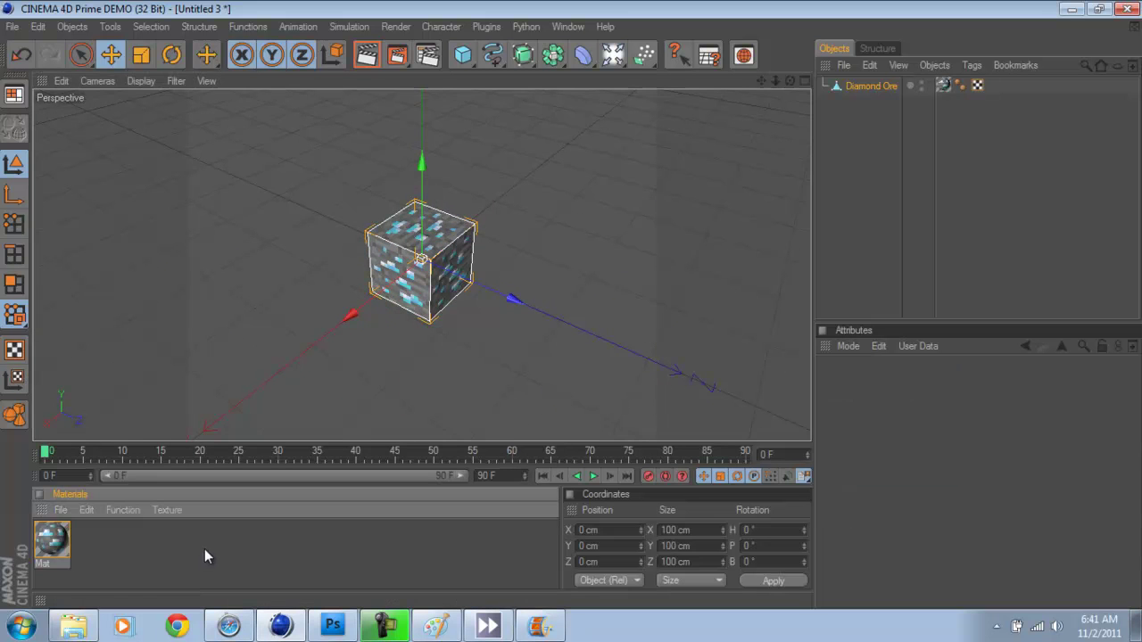
# - Create a new material and load Wood Block.png as its colour texture, without copying it
pyautogui.doubleClick(204, 549)
pyautogui.doubleClick(50, 544)
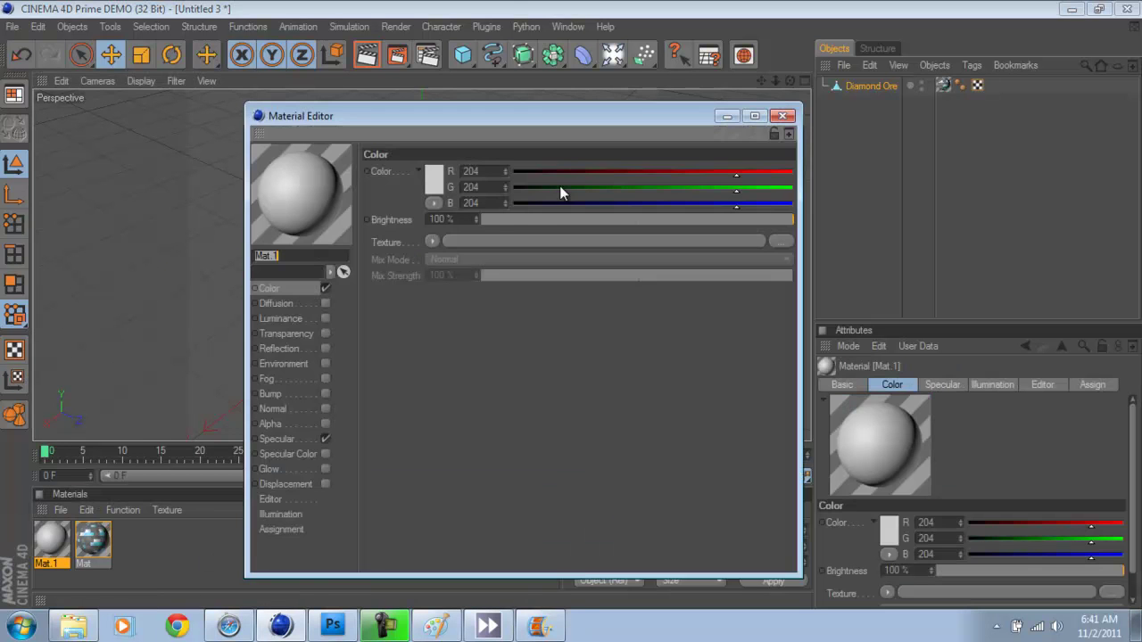
pyautogui.click(430, 243)
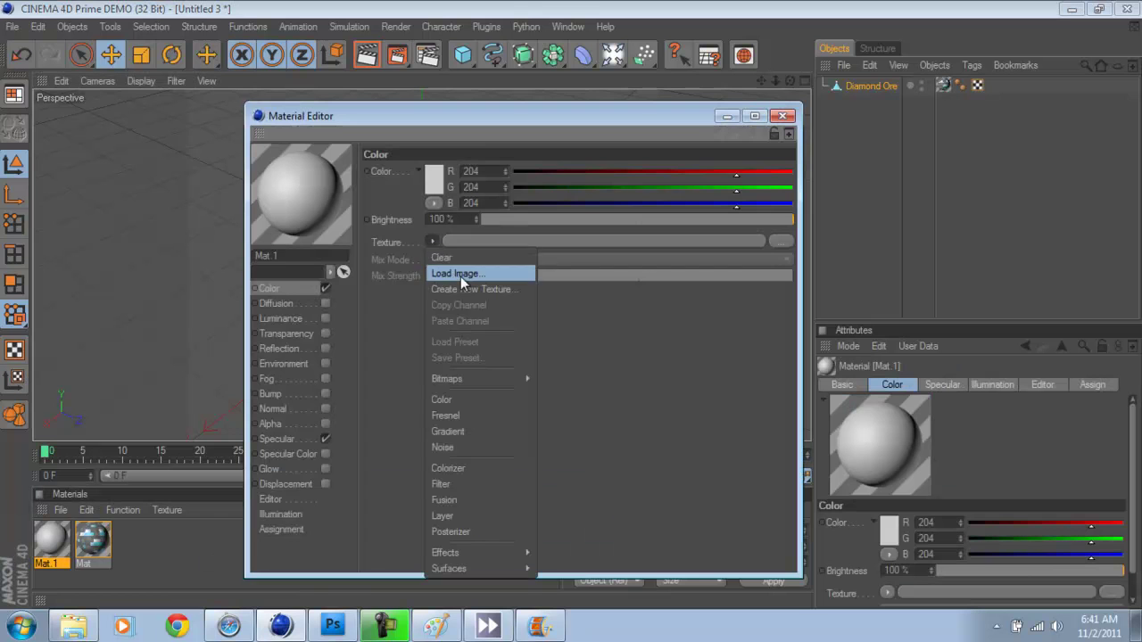
pyautogui.click(462, 272)
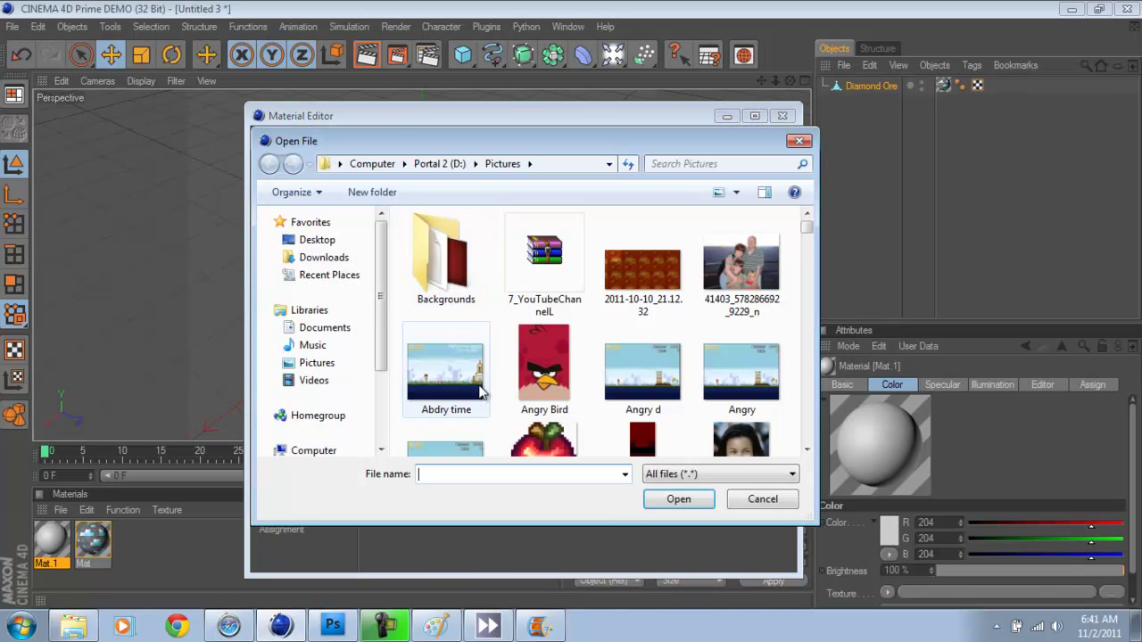
pyautogui.write('Wood')
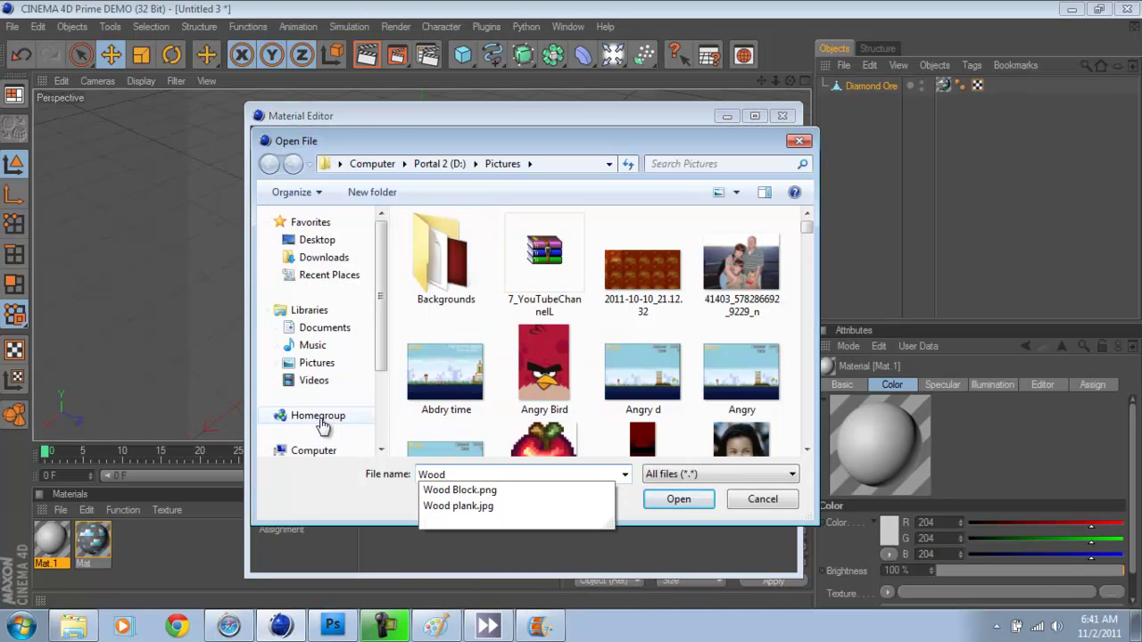
pyautogui.click(490, 491)
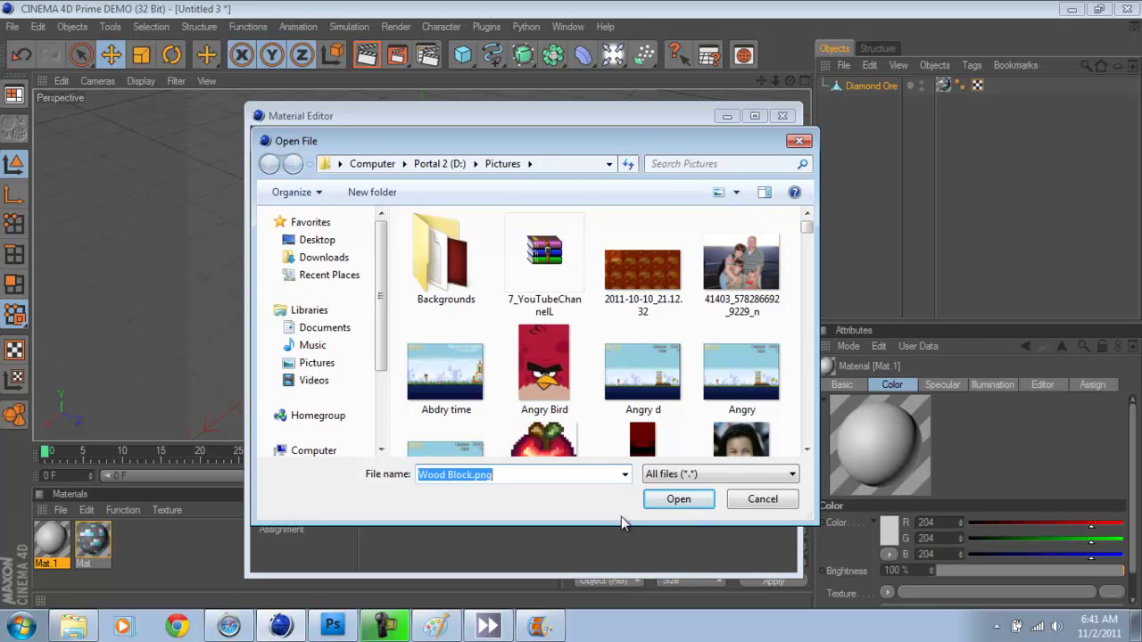
pyautogui.click(678, 499)
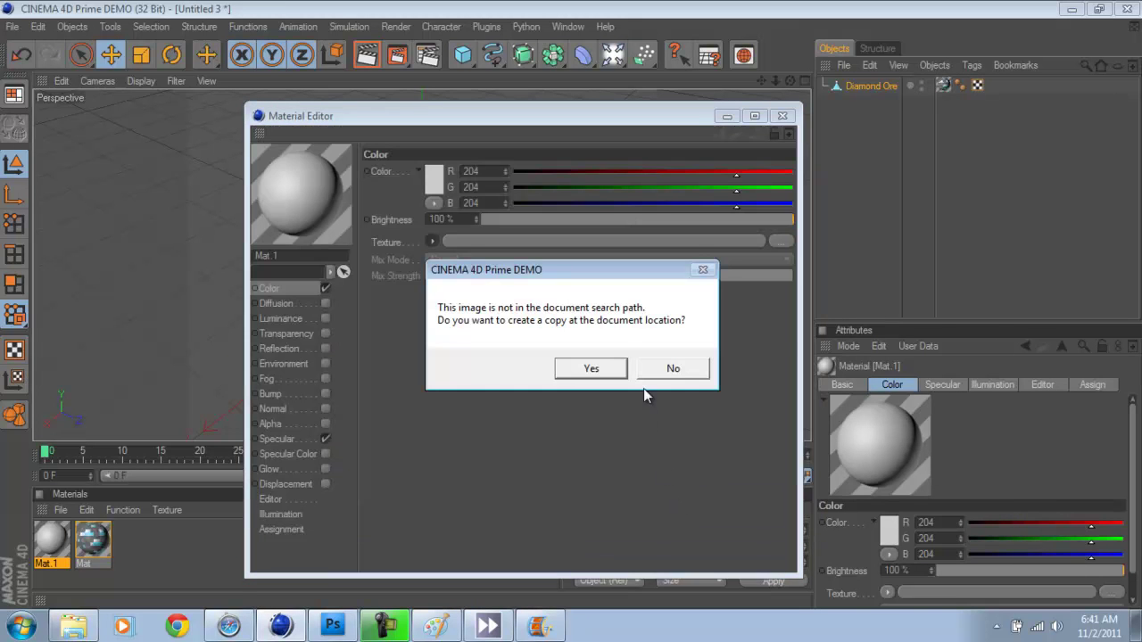
pyautogui.click(673, 369)
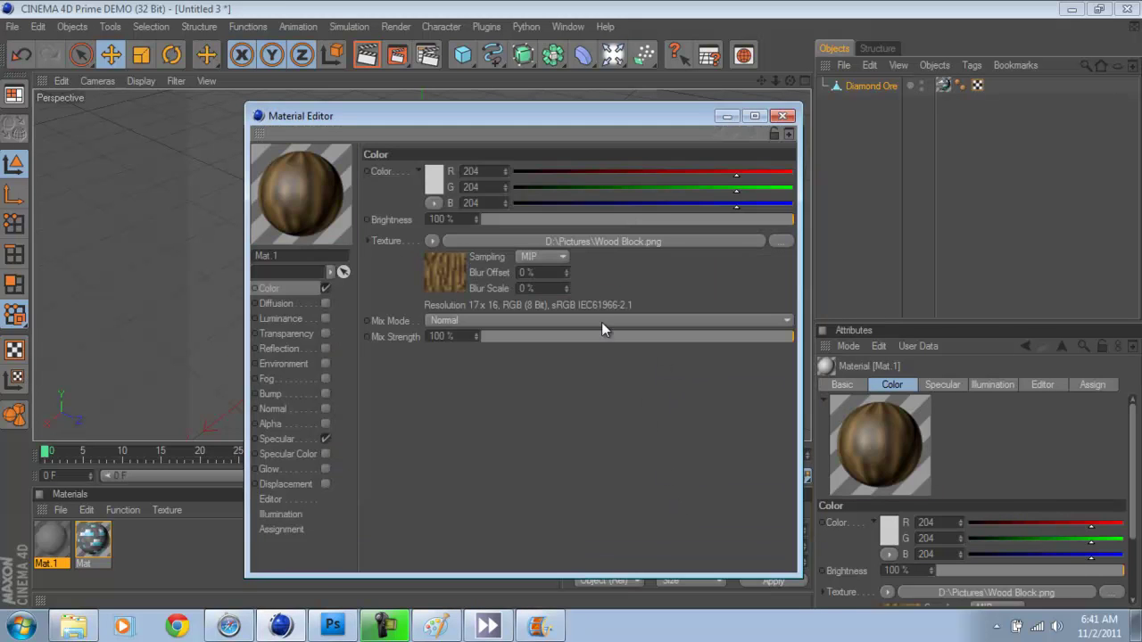
# - Set Mat.1's texture sampling to None and turn off its specular highlight
pyautogui.click(518, 257)
pyautogui.click(558, 264)
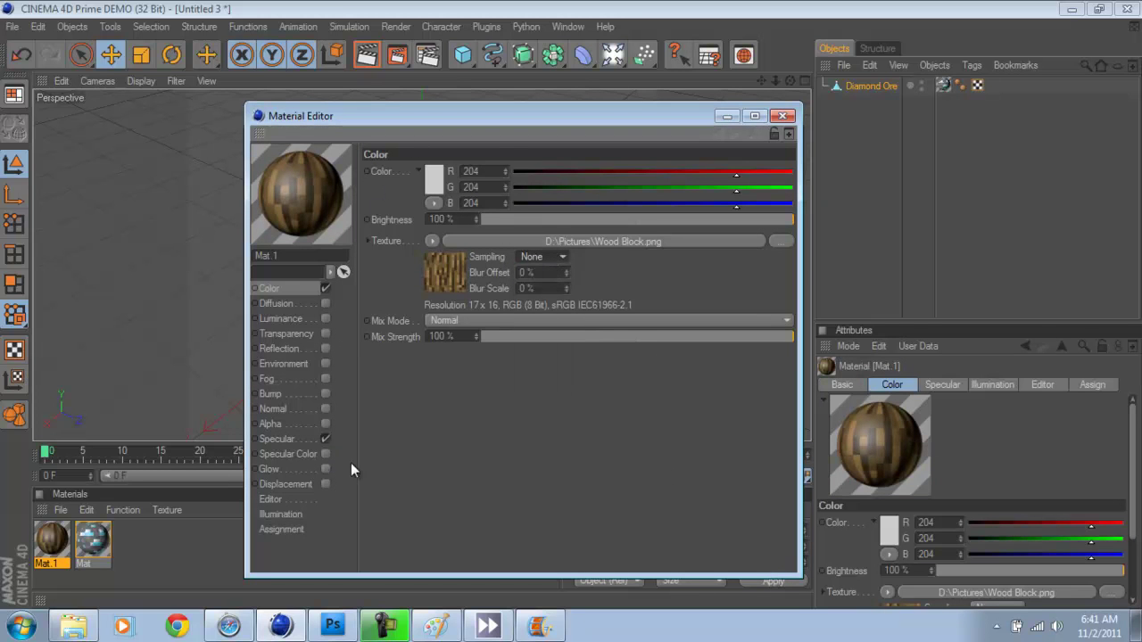
pyautogui.click(325, 438)
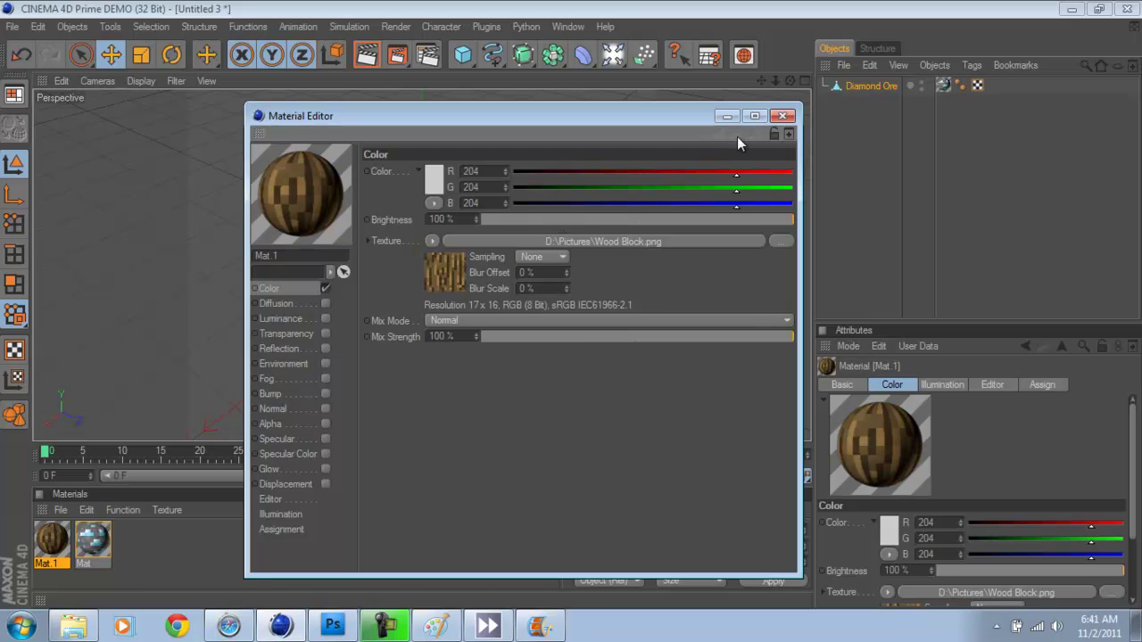
pyautogui.click(783, 116)
# - Create Mat.2 and load Wodd Block Top.png as its colour texture, without copying it
pyautogui.doubleClick(166, 561)
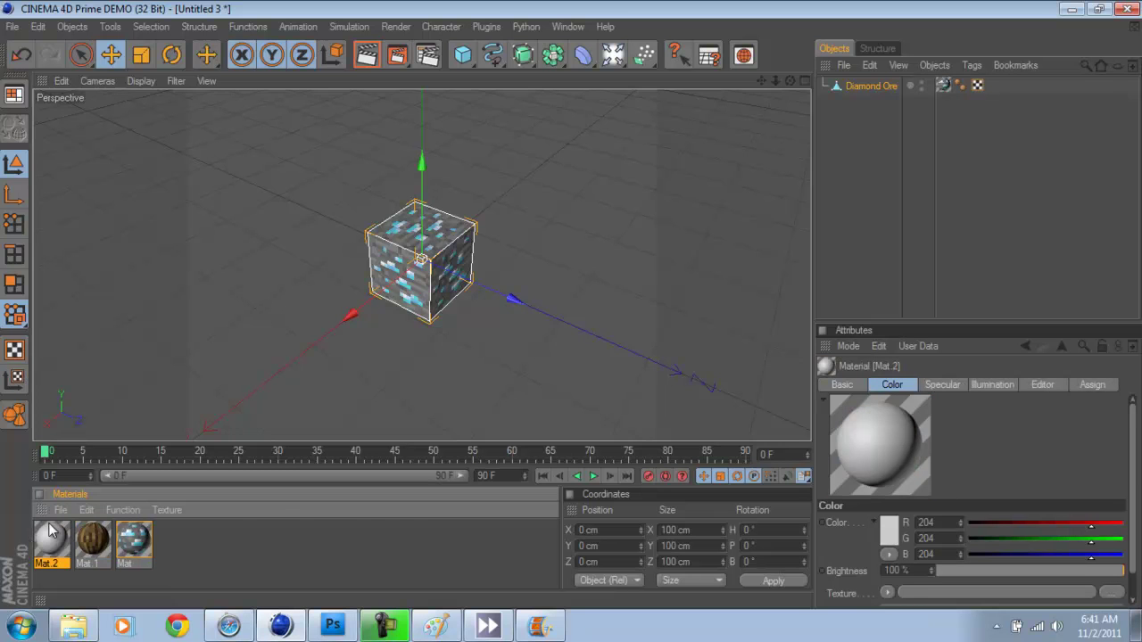
pyautogui.doubleClick(50, 539)
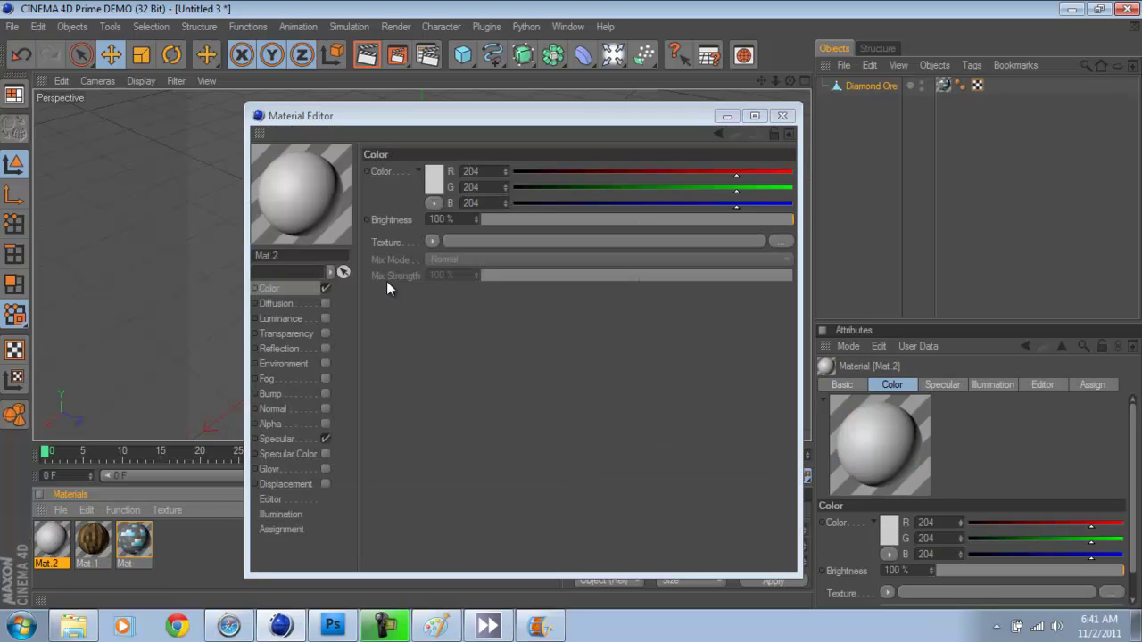
pyautogui.click(434, 243)
pyautogui.click(510, 271)
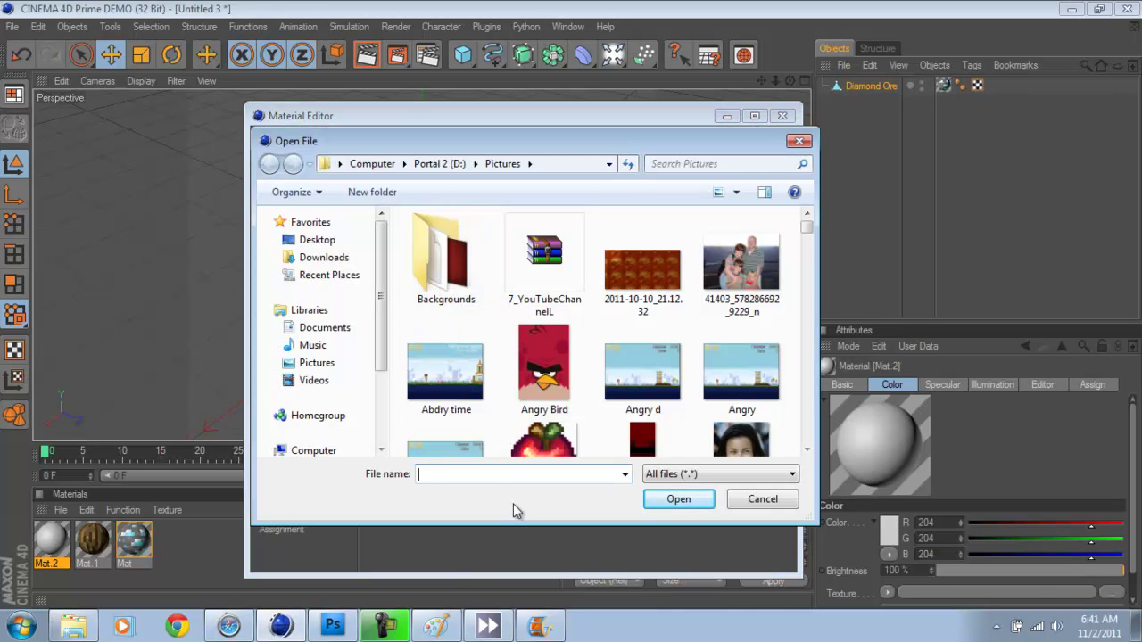
pyautogui.write('W')
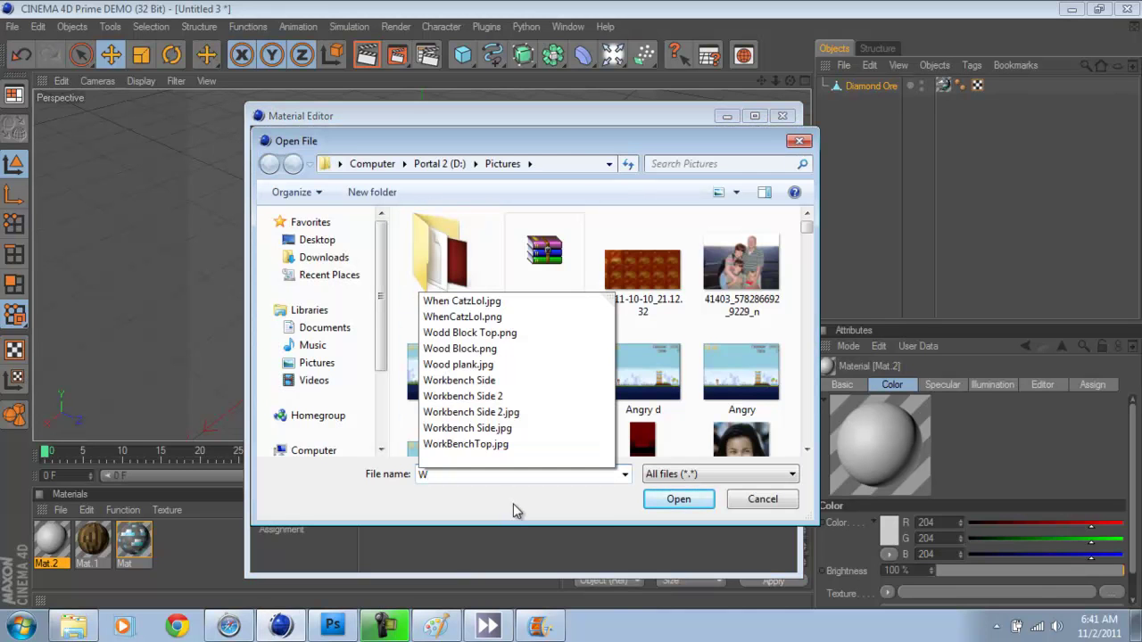
pyautogui.write('odd')
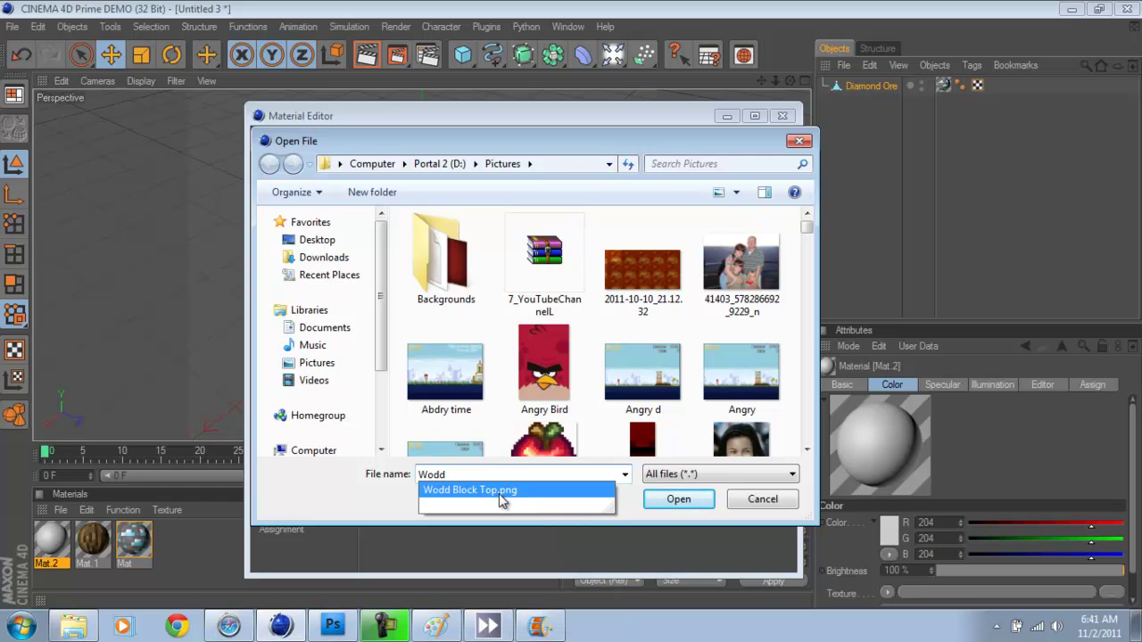
pyautogui.press('Down')
pyautogui.click(472, 493)
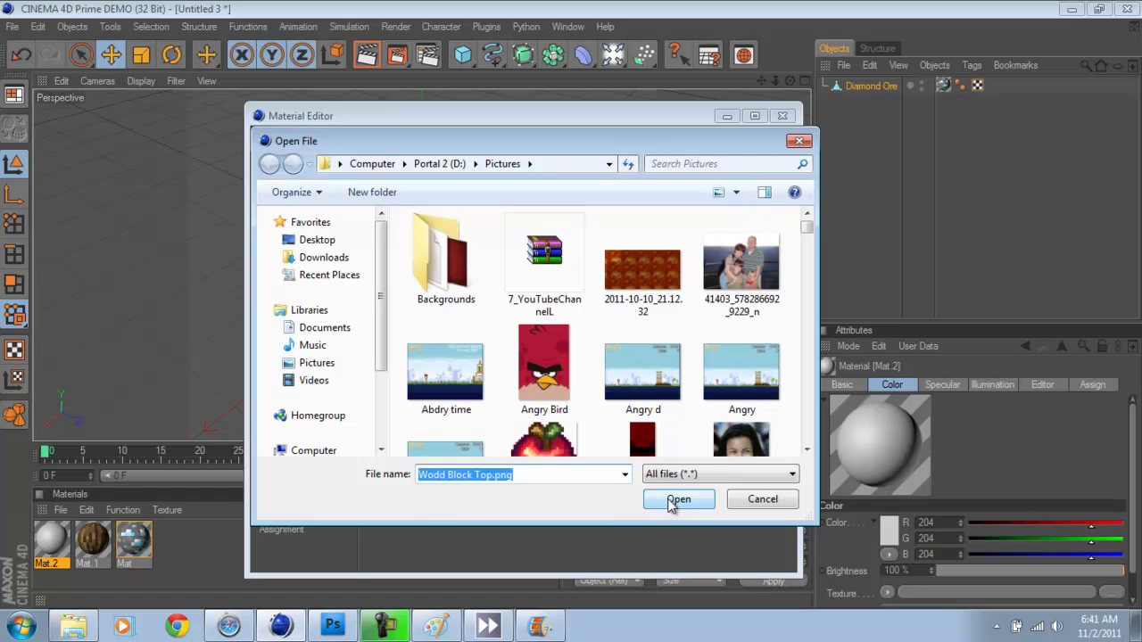
pyautogui.click(675, 498)
pyautogui.click(674, 368)
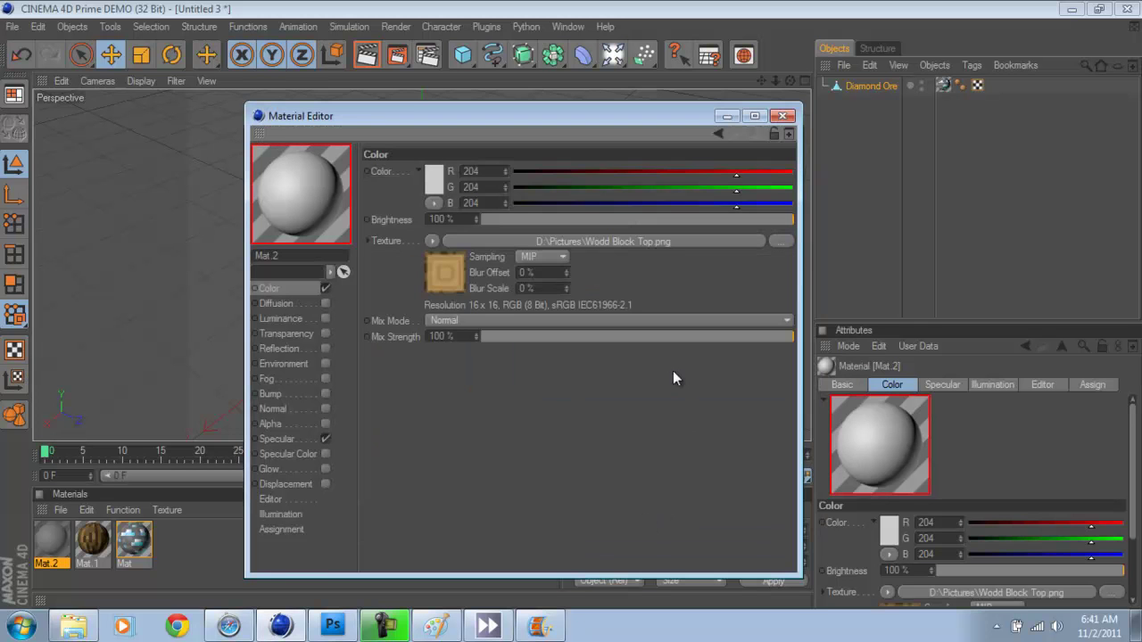
# - Set Mat.2's texture sampling to None and disable its specular channel
pyautogui.click(532, 258)
pyautogui.click(536, 273)
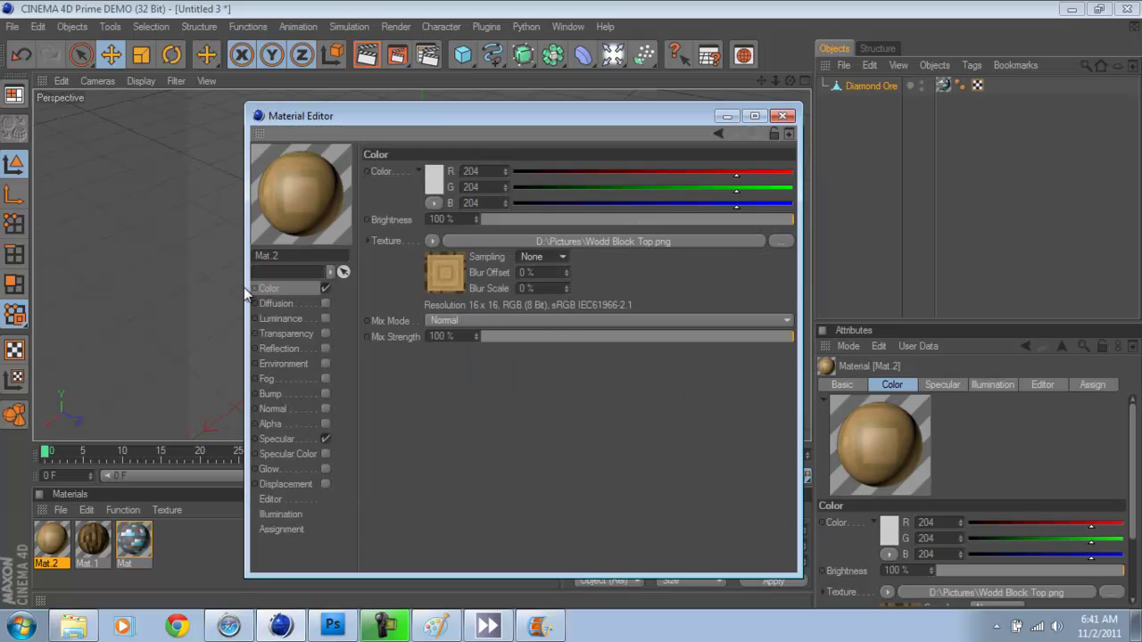
pyautogui.click(319, 438)
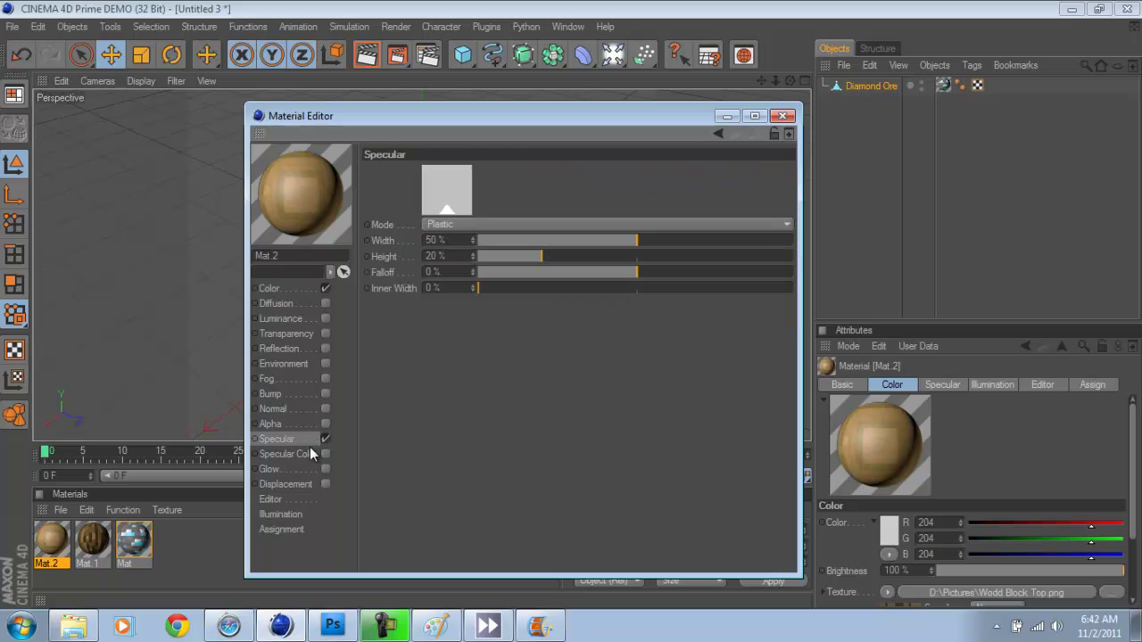
pyautogui.click(324, 438)
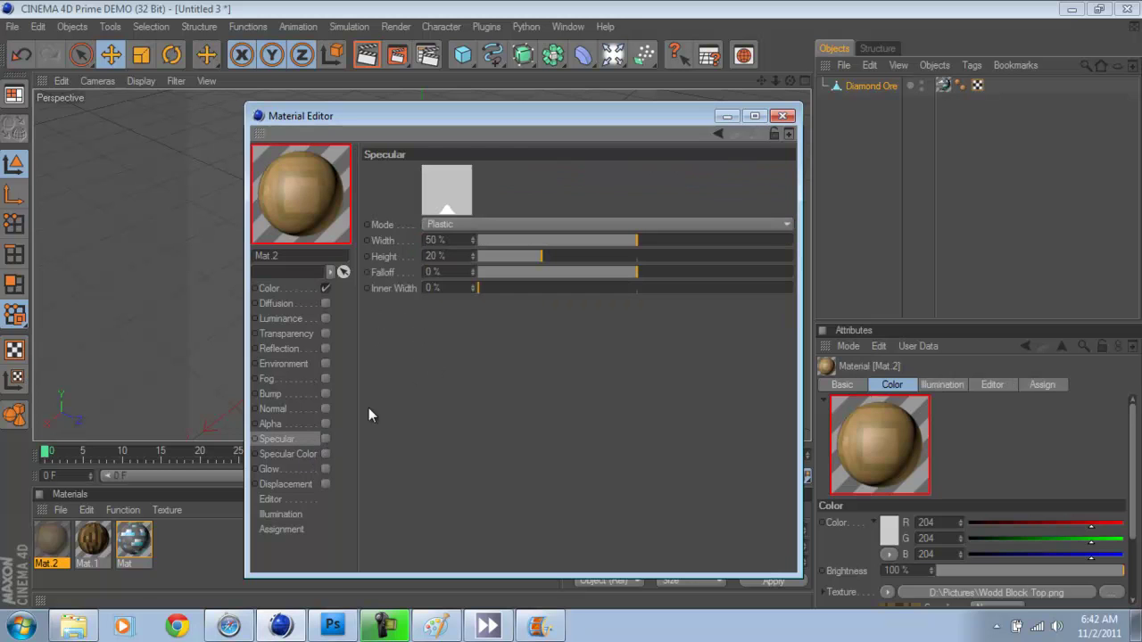
pyautogui.click(782, 116)
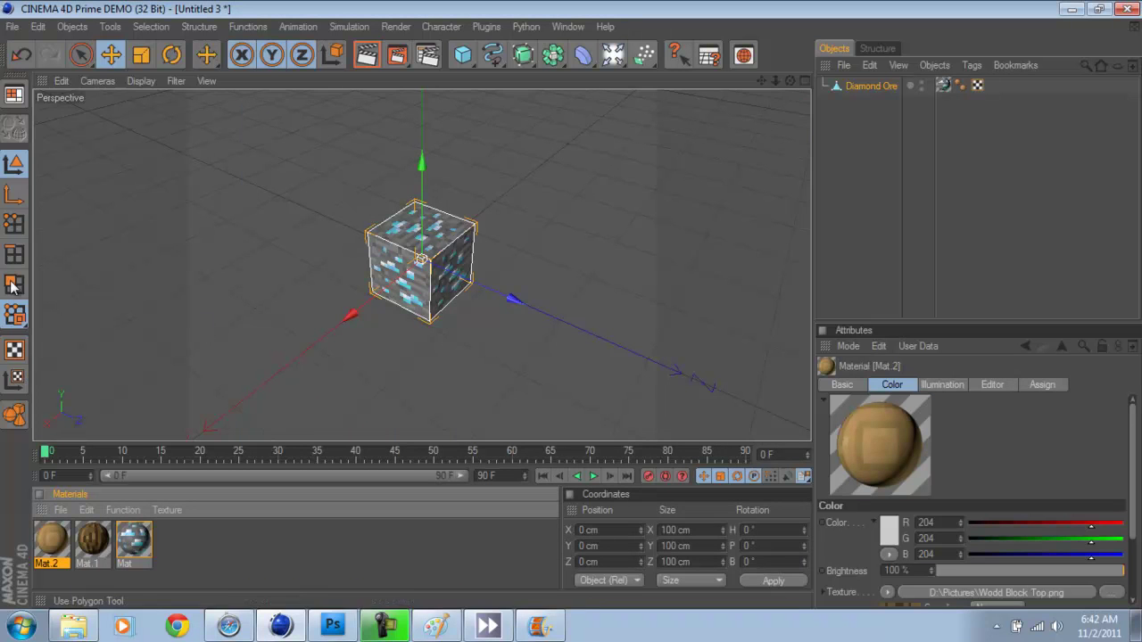
# - In Polygon mode, select the Diamond Ore cube's top and bottom end faces
pyautogui.click(873, 85)
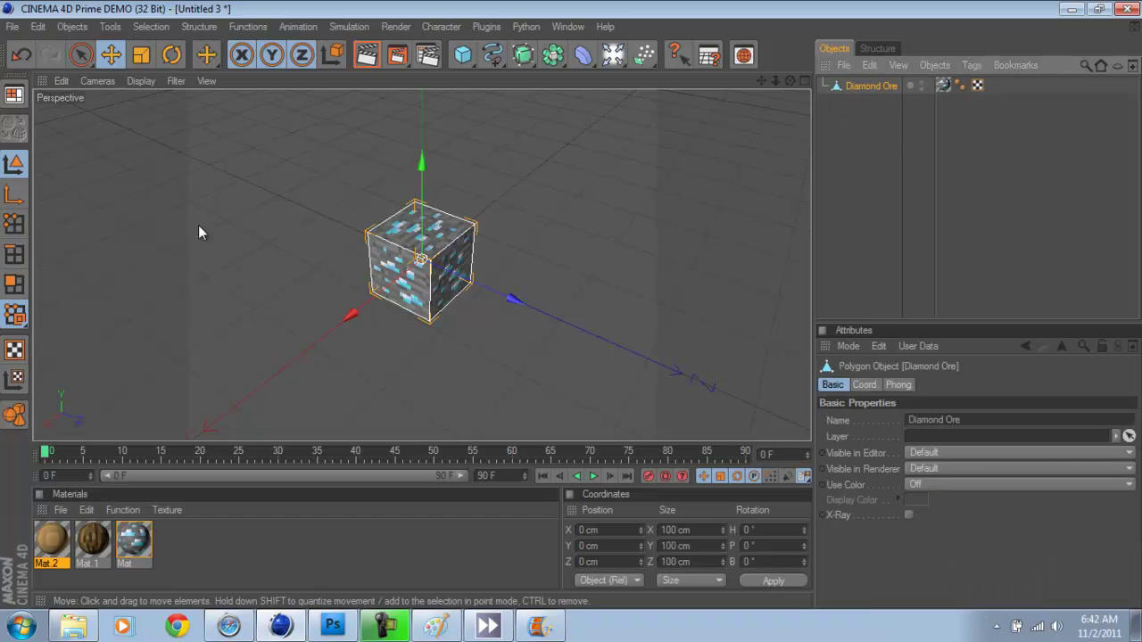
pyautogui.click(14, 284)
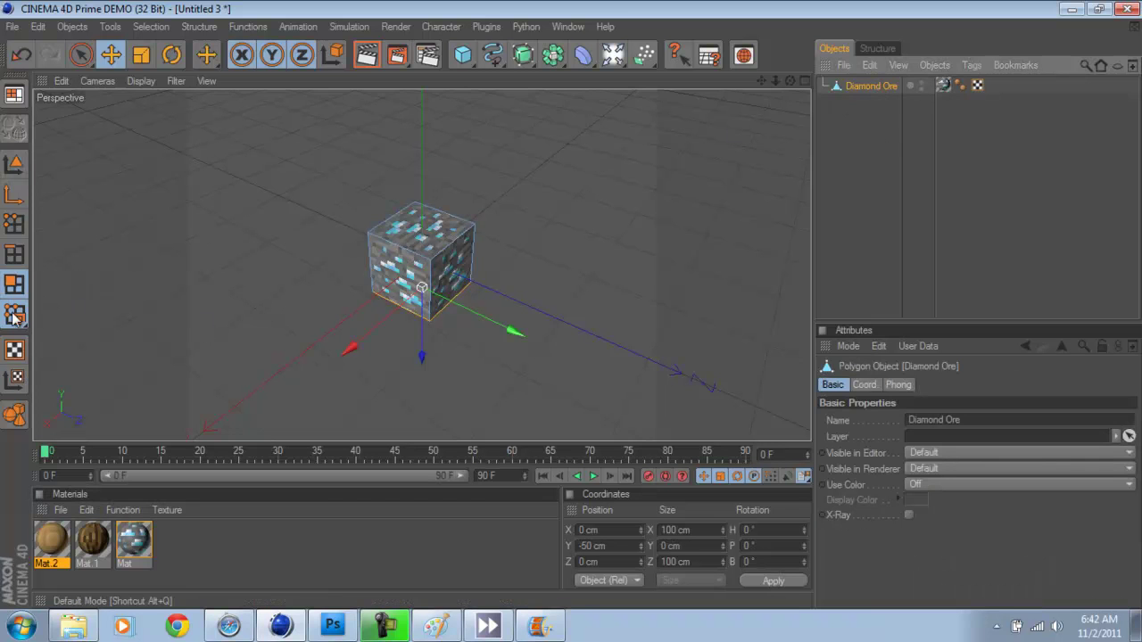
pyautogui.click(406, 239)
pyautogui.keyDown('alt'); pyautogui.moveTo(518, 211); pyautogui.dragTo(447, 256); pyautogui.keyUp('alt')
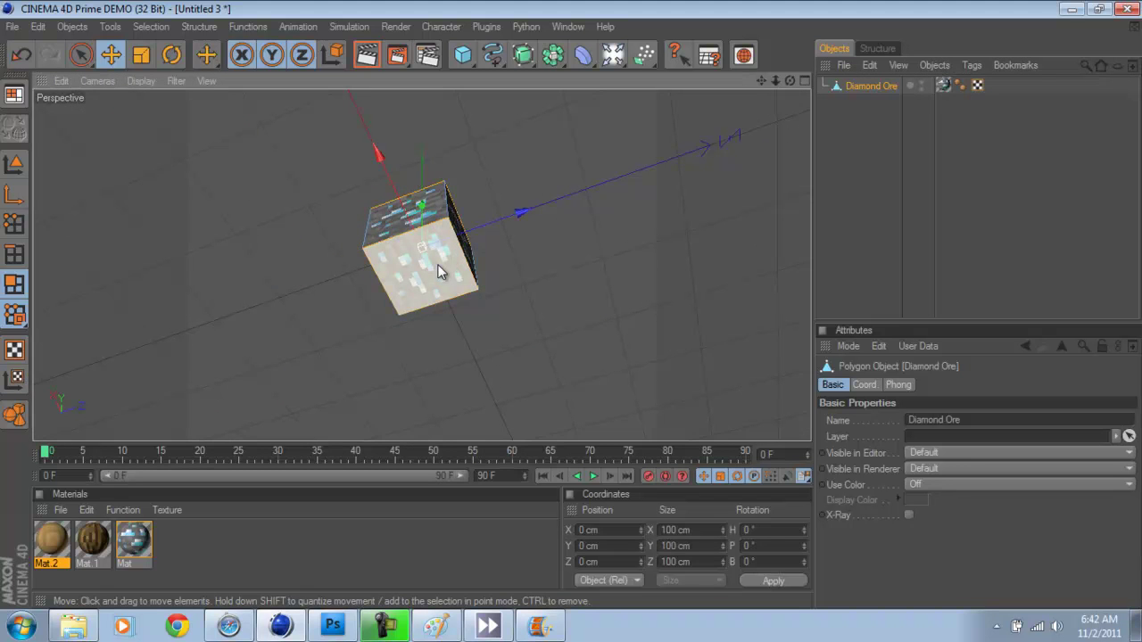
pyautogui.keyDown('shift'); pyautogui.click(438, 268); pyautogui.keyUp('shift')
pyautogui.keyDown('alt'); pyautogui.moveTo(647, 416); pyautogui.dragTo(570, 309); pyautogui.keyUp('alt')
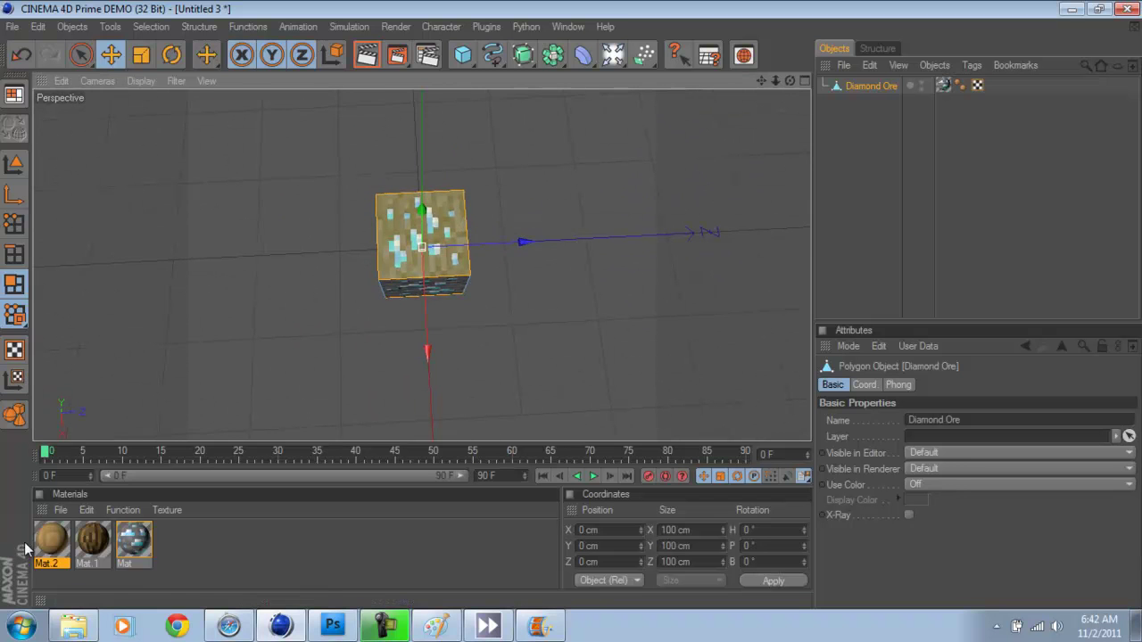
# - Apply Mat.2 to the selected end faces and preview the wood-ring top
pyautogui.moveTo(52, 548); pyautogui.dragTo(412, 245)
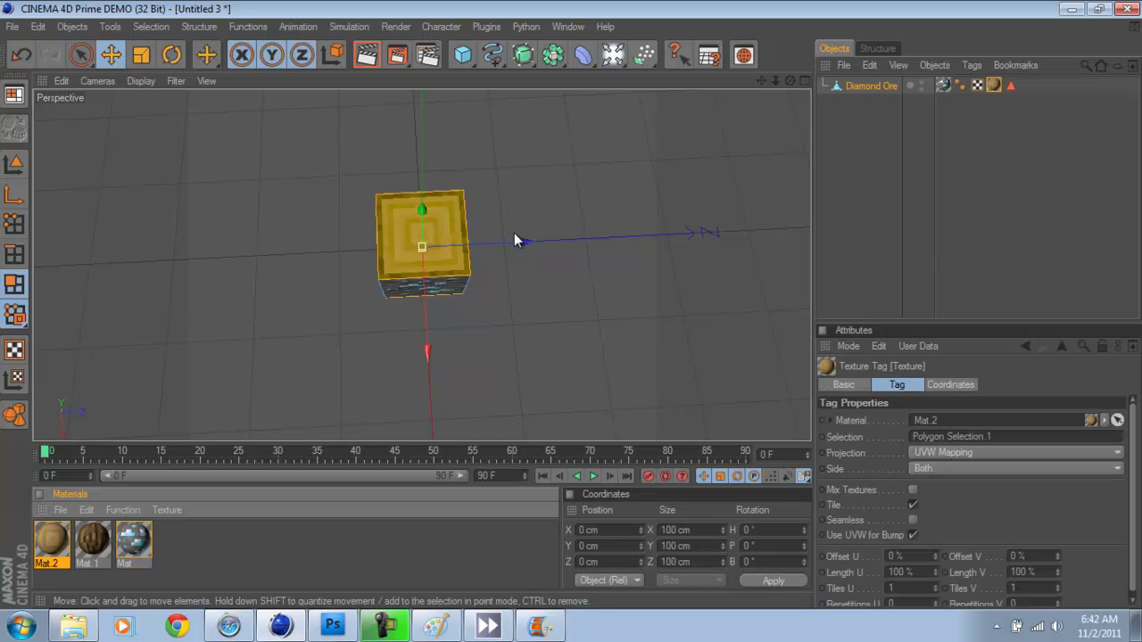
pyautogui.click(848, 188)
pyautogui.keyDown('alt'); pyautogui.moveTo(622, 184); pyautogui.dragTo(572, 312); pyautogui.keyUp('alt')
pyautogui.click(871, 85)
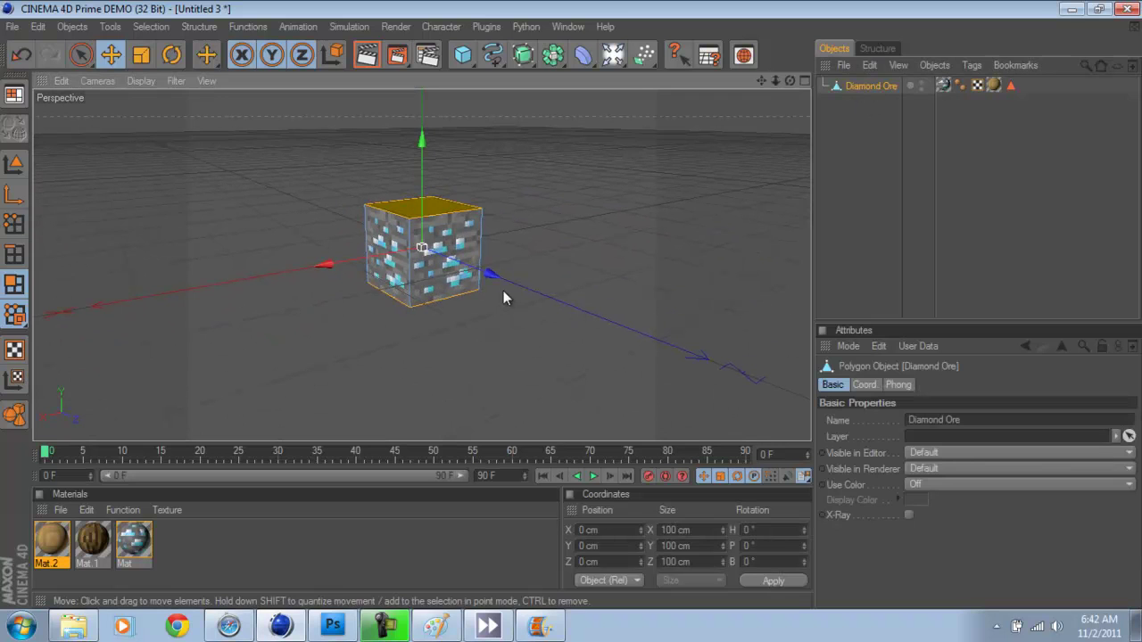
# - In Polygon mode, select all four side faces of the Diamond Ore cube
pyautogui.click(990, 239)
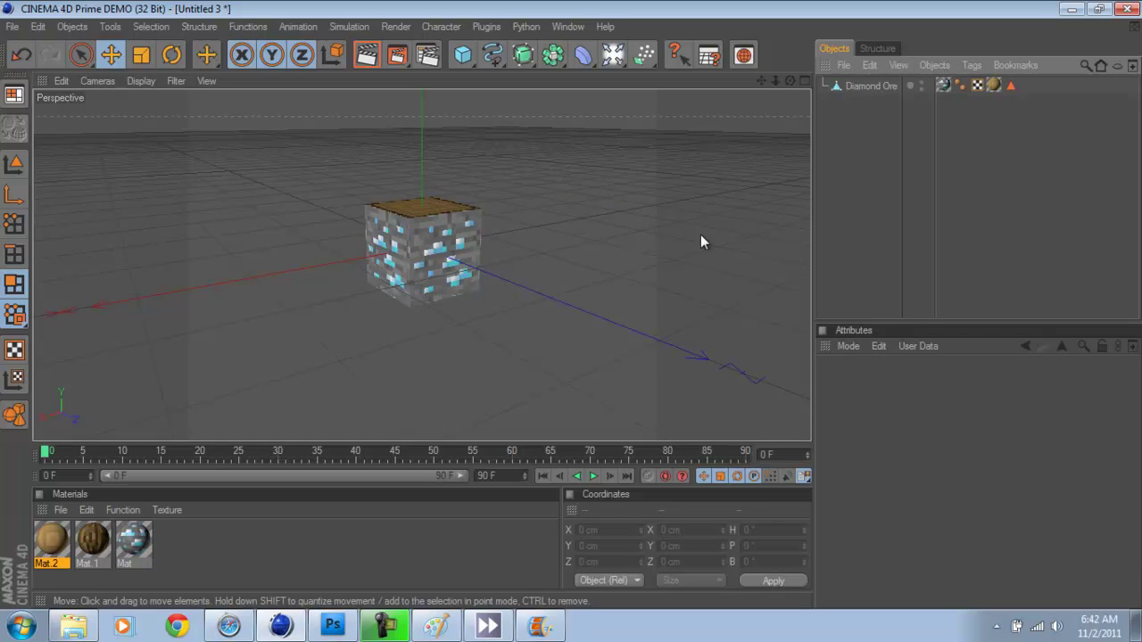
pyautogui.click(13, 284)
pyautogui.click(869, 85)
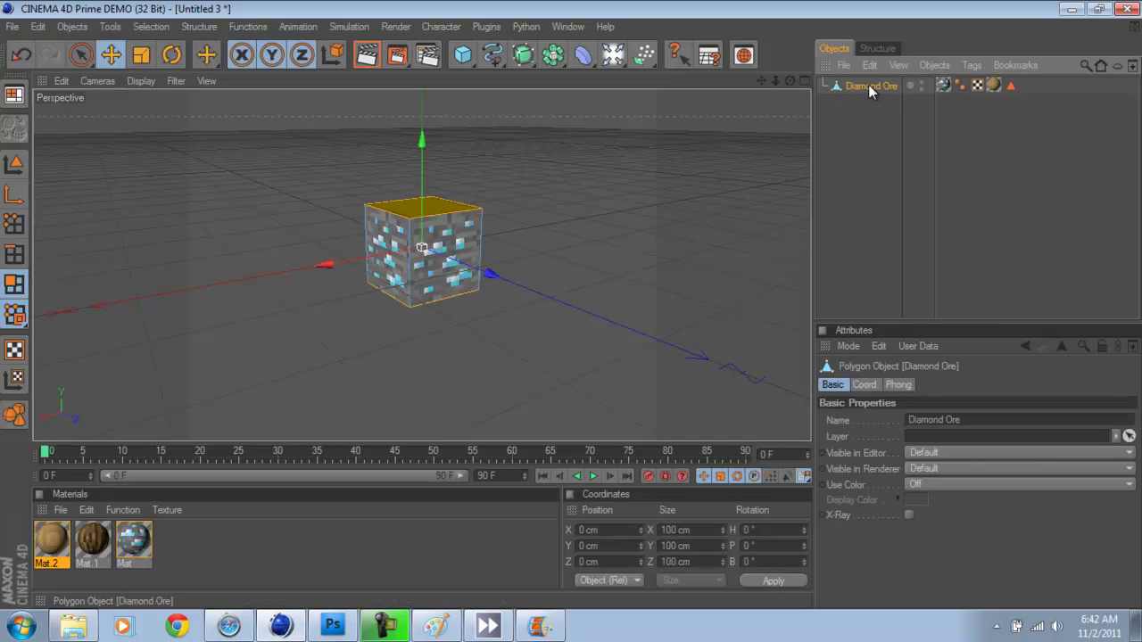
pyautogui.click(472, 242)
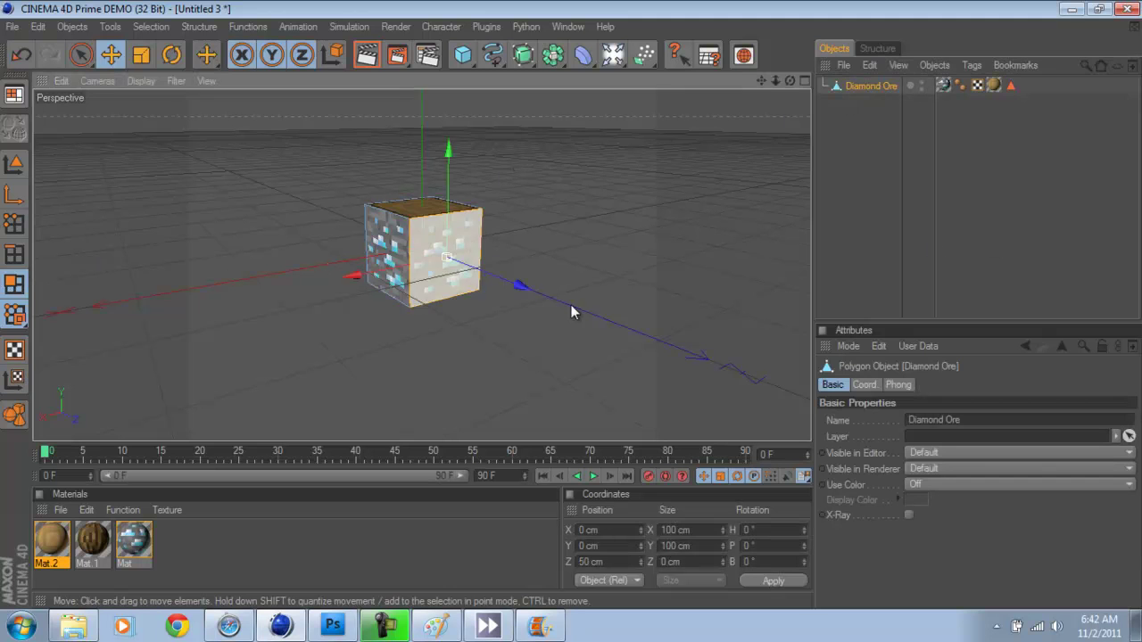
pyautogui.keyDown('alt'); pyautogui.moveTo(553, 215); pyautogui.dragTo(362, 281); pyautogui.keyUp('alt')
pyautogui.keyDown('shift'); pyautogui.click(442, 294); pyautogui.keyUp('shift')
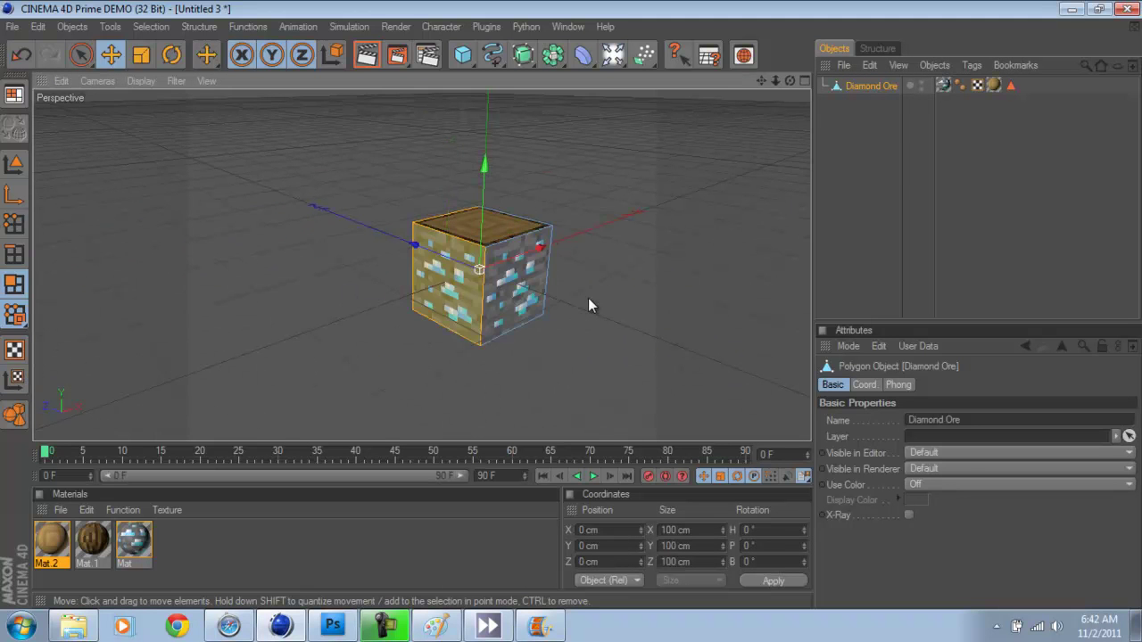
pyautogui.keyDown('shift'); pyautogui.click(534, 300); pyautogui.keyUp('shift')
pyautogui.keyDown('alt'); pyautogui.moveTo(557, 261); pyautogui.dragTo(504, 302); pyautogui.keyUp('alt')
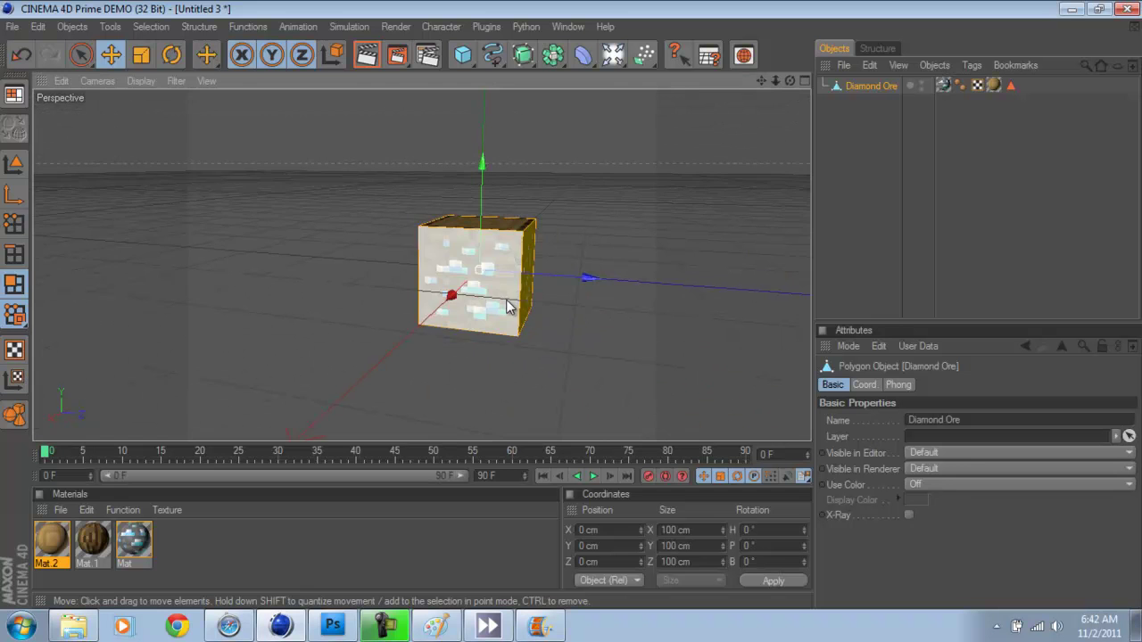
pyautogui.click(545, 339)
pyautogui.keyDown('alt'); pyautogui.moveTo(595, 295); pyautogui.dragTo(510, 360); pyautogui.keyUp('alt')
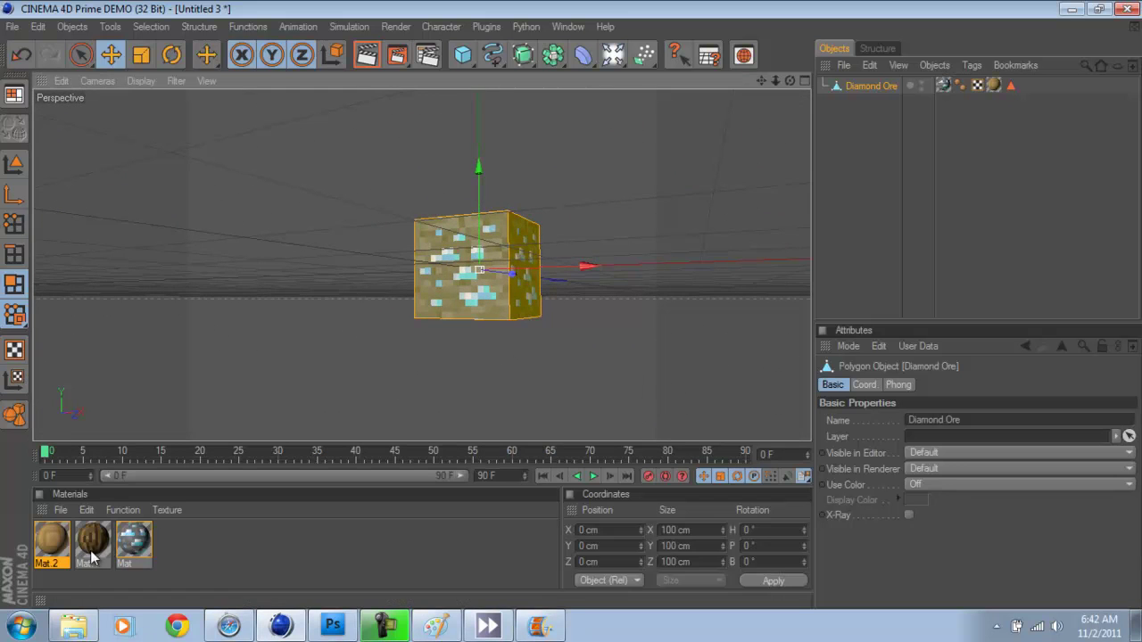
# - Apply the bark material Mat.1 to the selected side faces and preview the log
pyautogui.moveTo(94, 553); pyautogui.dragTo(490, 286)
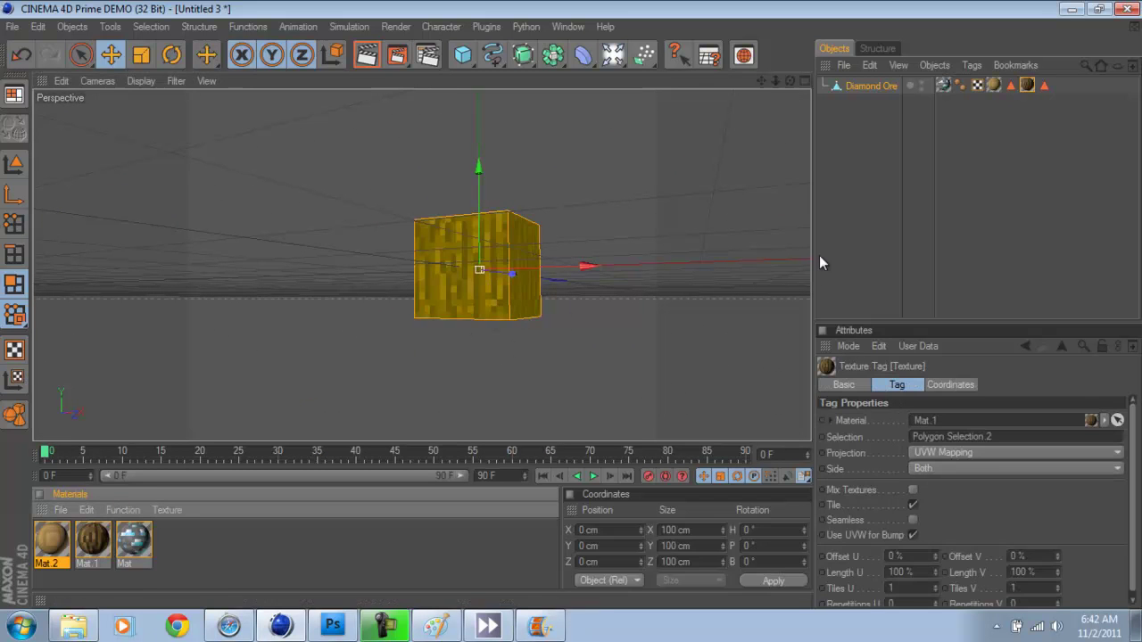
pyautogui.click(851, 227)
pyautogui.moveTo(571, 298)
pyautogui.keyDown('alt'); pyautogui.mouseDown()
pyautogui.moveTo(556, 327)
pyautogui.moveTo(571, 316)
pyautogui.moveTo(551, 290)
pyautogui.moveTo(557, 312)
pyautogui.moveTo(567, 298)
pyautogui.moveTo(529, 299)
pyautogui.moveTo(580, 320)
pyautogui.moveTo(599, 302)
pyautogui.moveTo(574, 294)
pyautogui.moveTo(587, 299)
pyautogui.moveTo(571, 306)
pyautogui.mouseUp(); pyautogui.keyUp('alt')
# - Bring up the Content Browser at Presets > SnowTau's Minecraft Kit > Blocks > Ores
pyautogui.moveTo(344, 634)
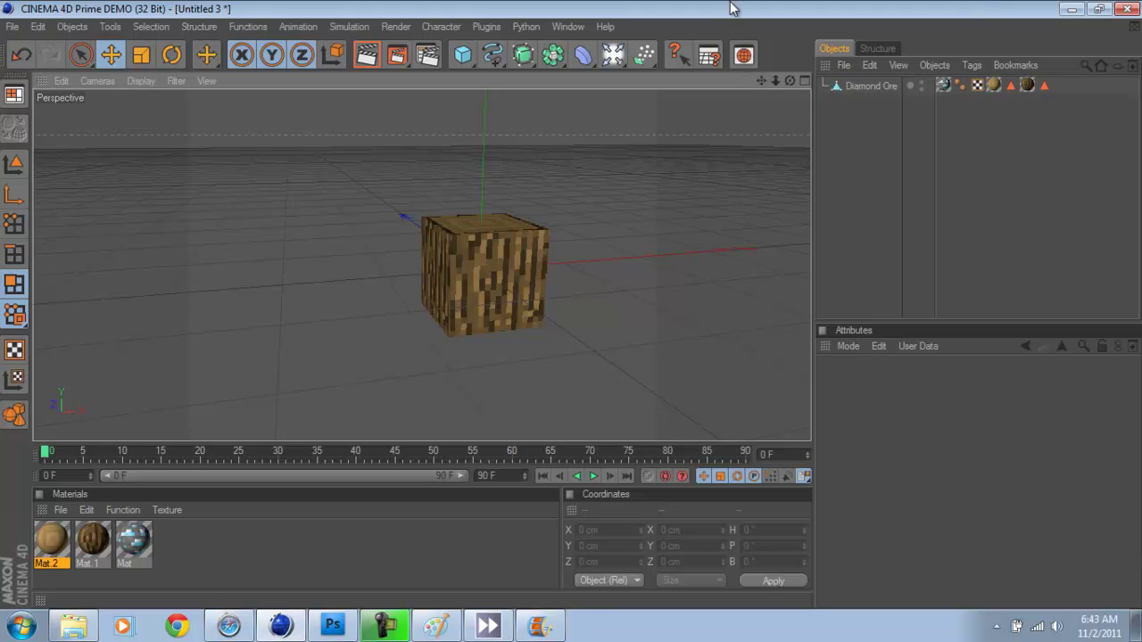
# - Load the Glass preset from the Minecraft Kit's Blocks folder and move it beside the log
pyautogui.click(742, 57)
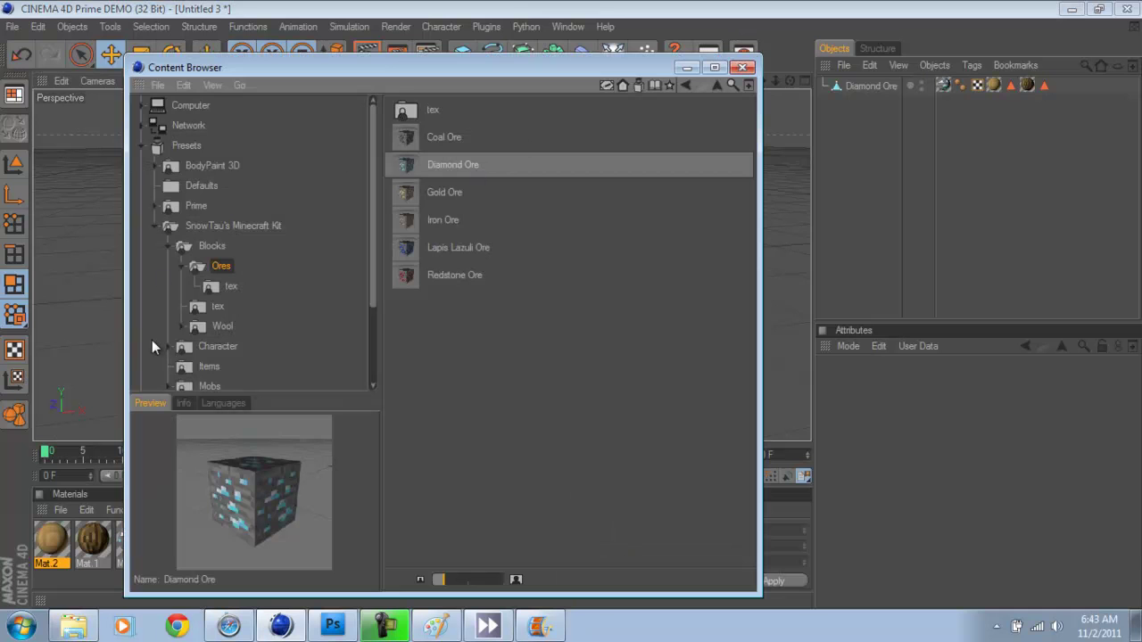
pyautogui.click(208, 340)
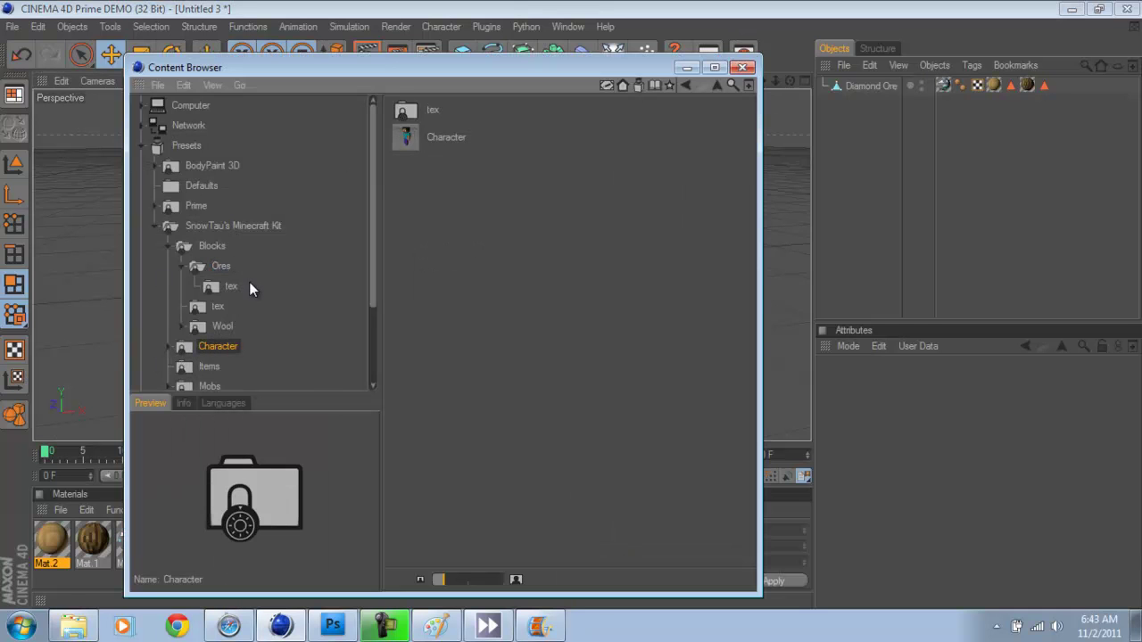
pyautogui.click(211, 247)
pyautogui.doubleClick(438, 247)
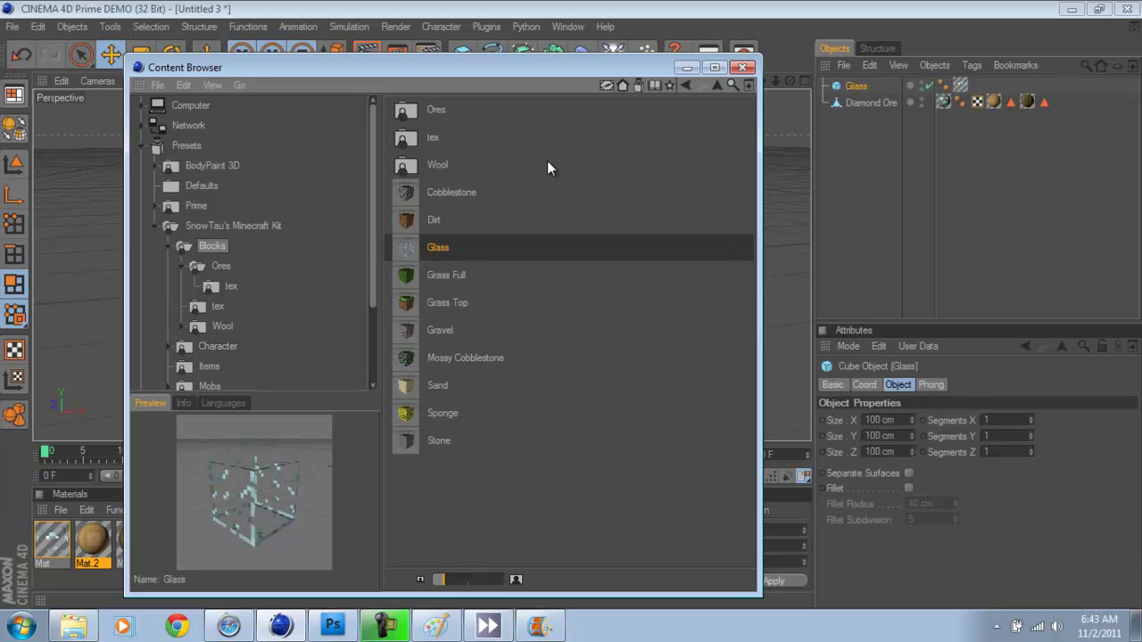
pyautogui.click(743, 67)
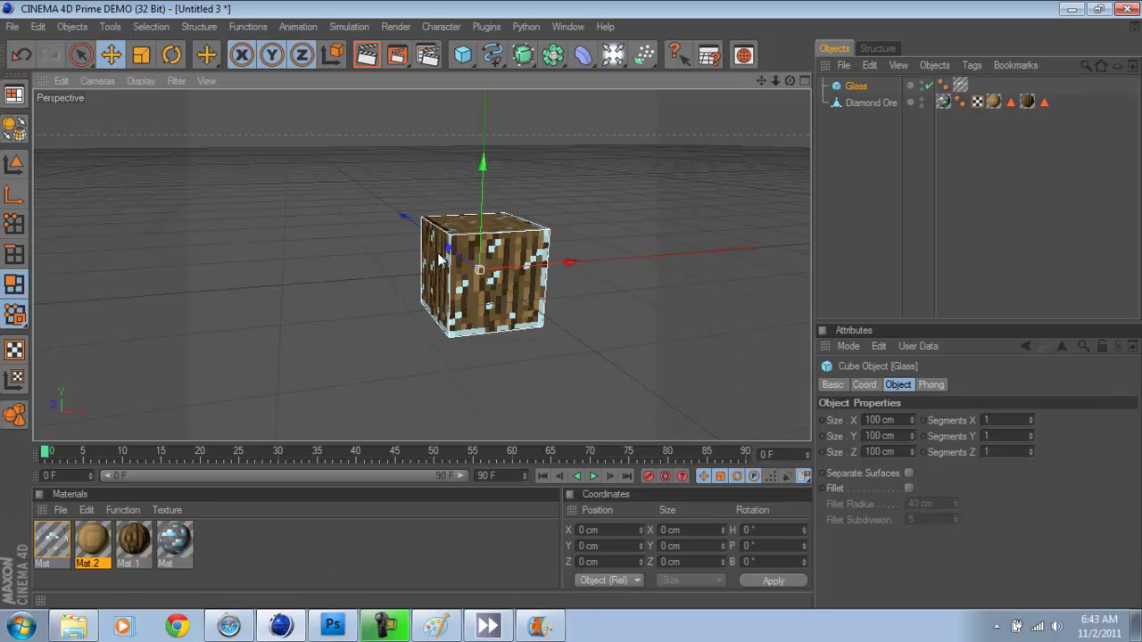
pyautogui.moveTo(549, 299); pyautogui.dragTo(608, 322)
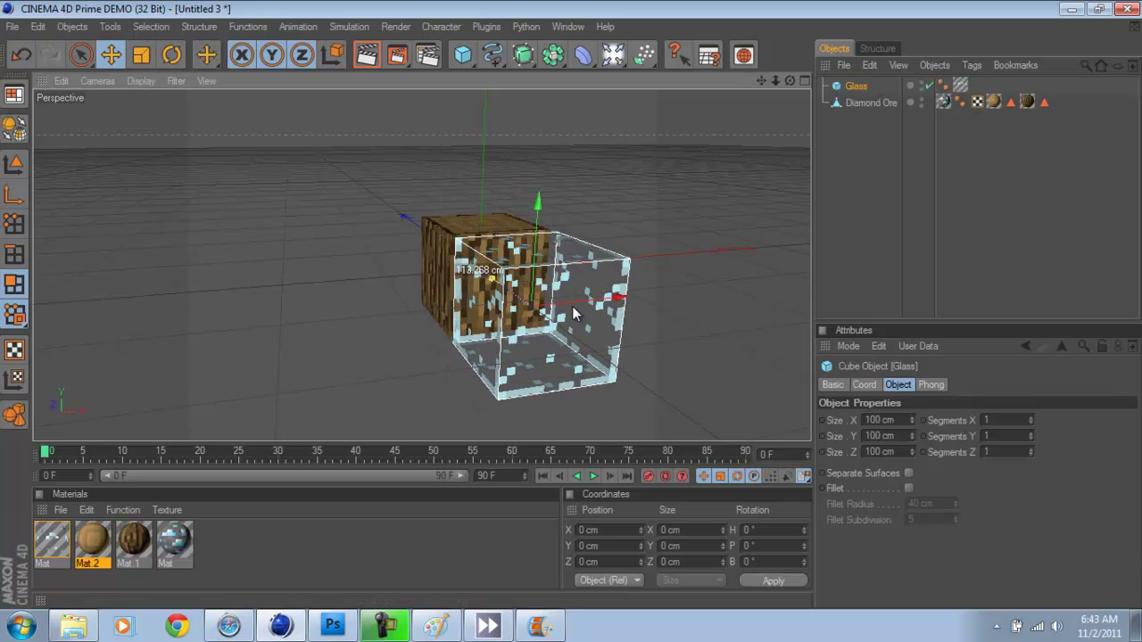
pyautogui.keyDown('alt'); pyautogui.moveTo(635, 150); pyautogui.dragTo(572, 311); pyautogui.keyUp('alt')
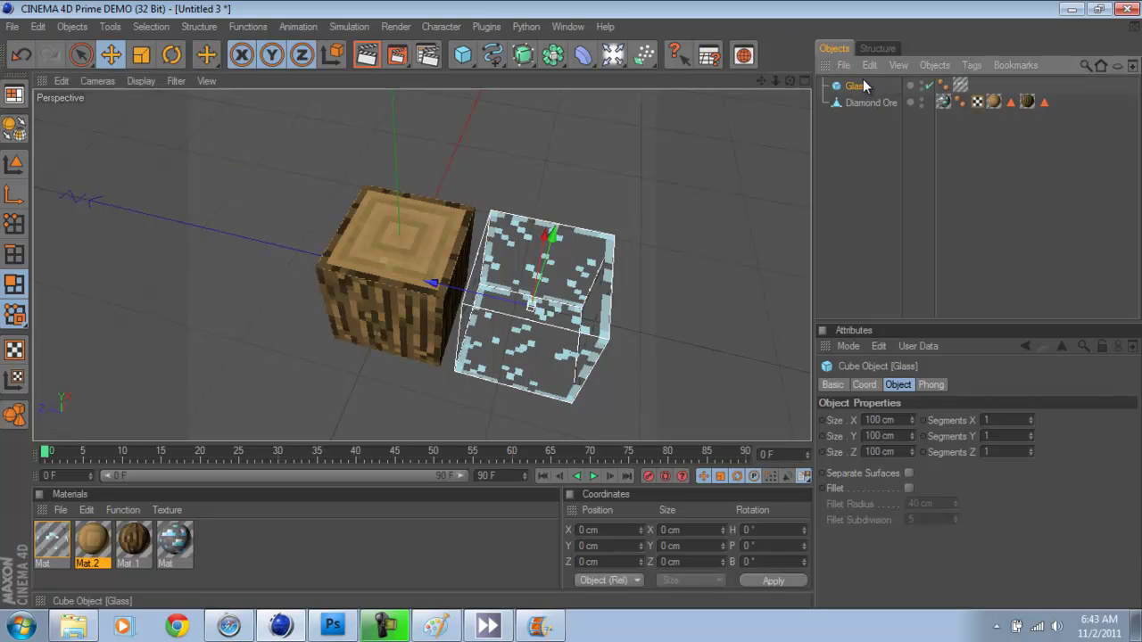
# - Delete the Glass block and orbit to inspect the finished wood log cube
pyautogui.press('Delete')
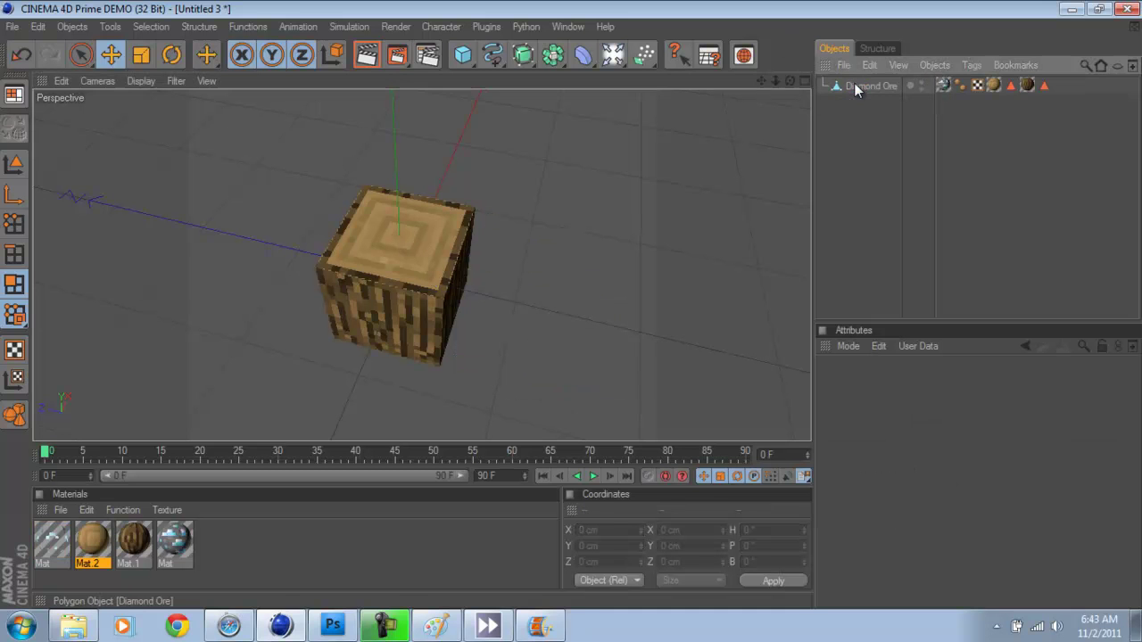
pyautogui.keyDown('alt'); pyautogui.moveTo(427, 303); pyautogui.dragTo(581, 72); pyautogui.keyUp('alt')
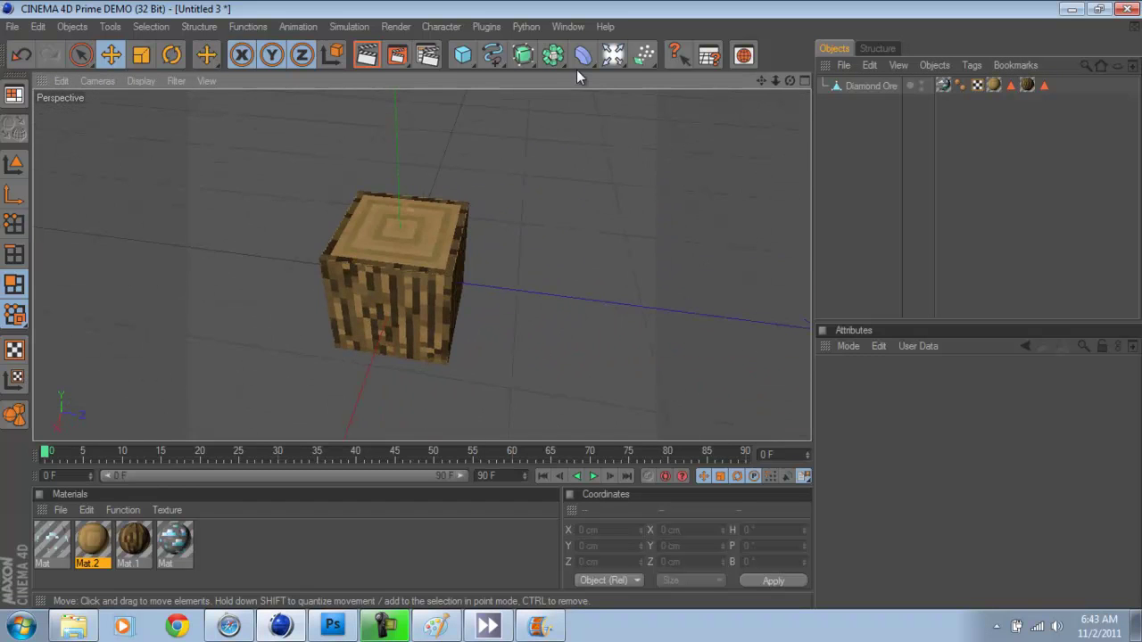